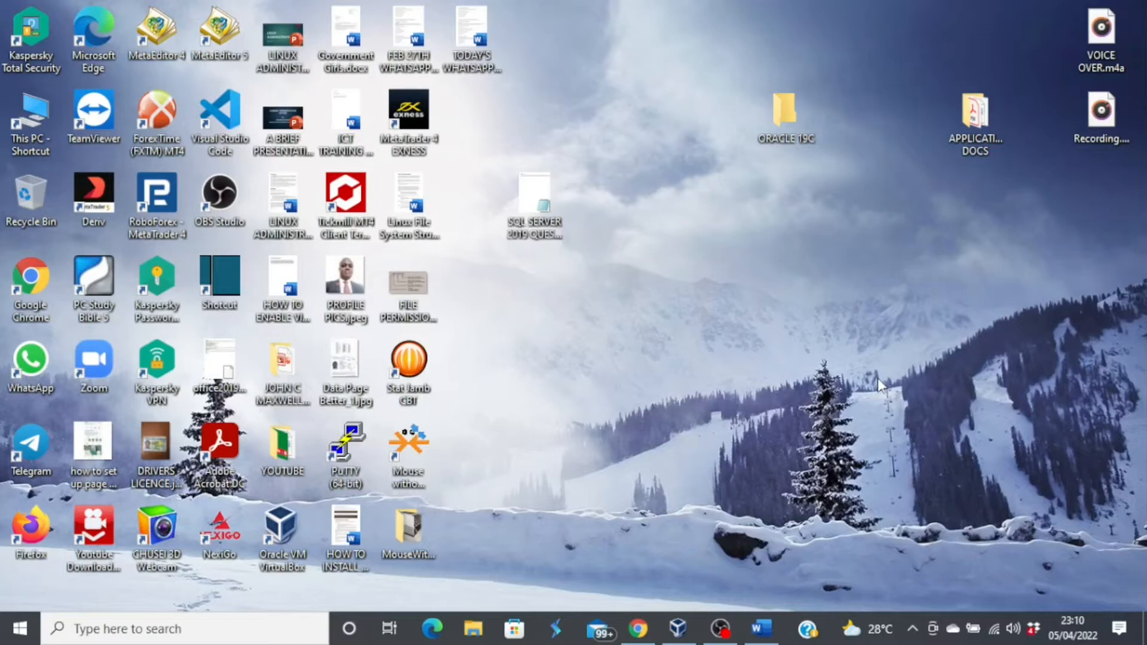
# - Search Google in Chrome for 'oracle 19c download linux'
pyautogui.click(638, 628)
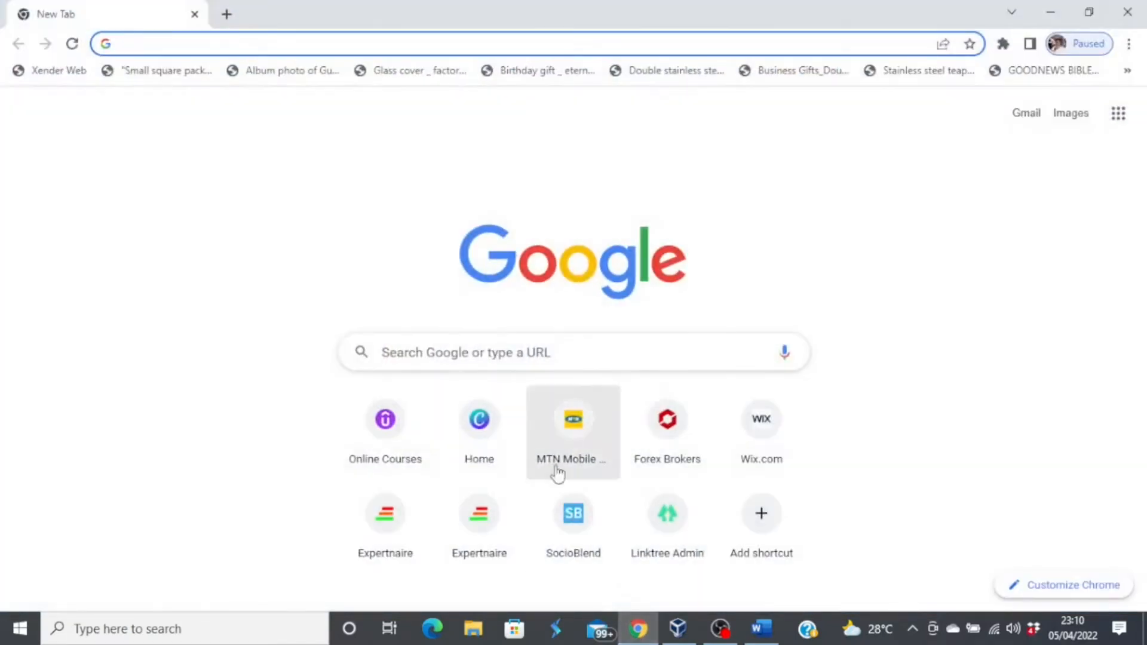
pyautogui.click(505, 353)
pyautogui.write('or')
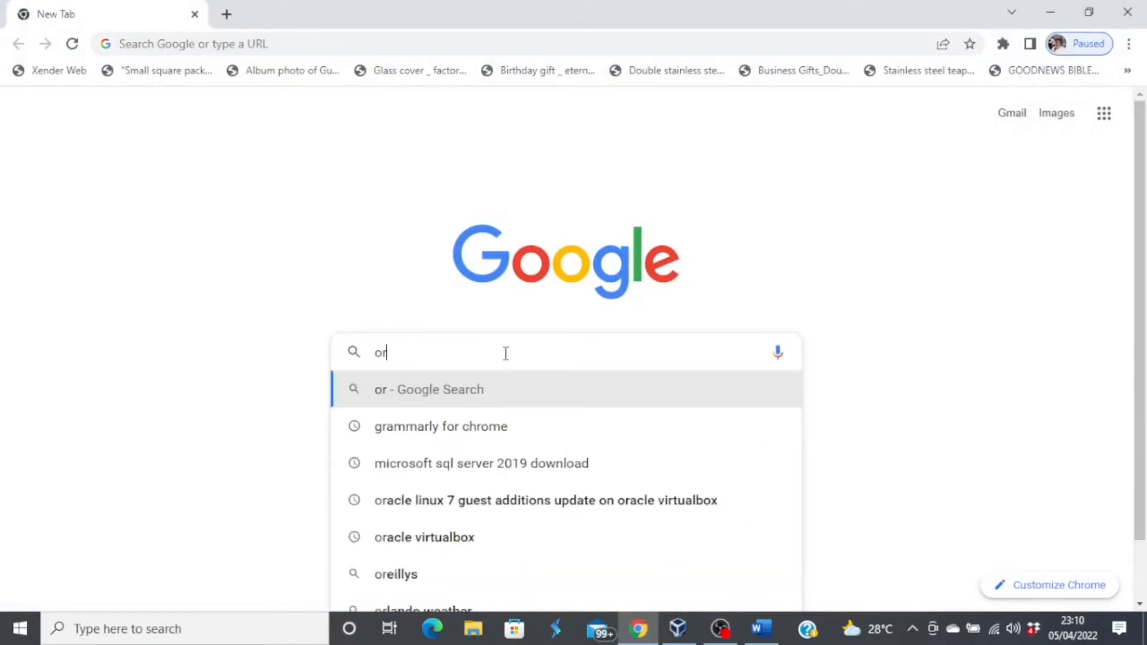
pyautogui.write('acle ')
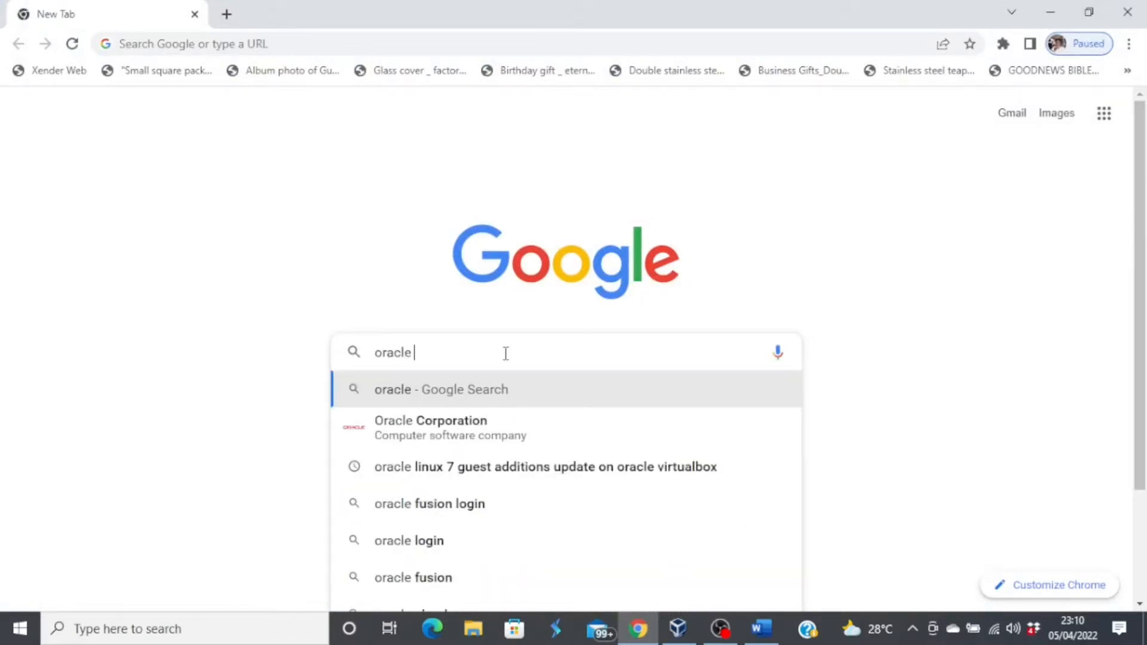
pyautogui.write('19c dow')
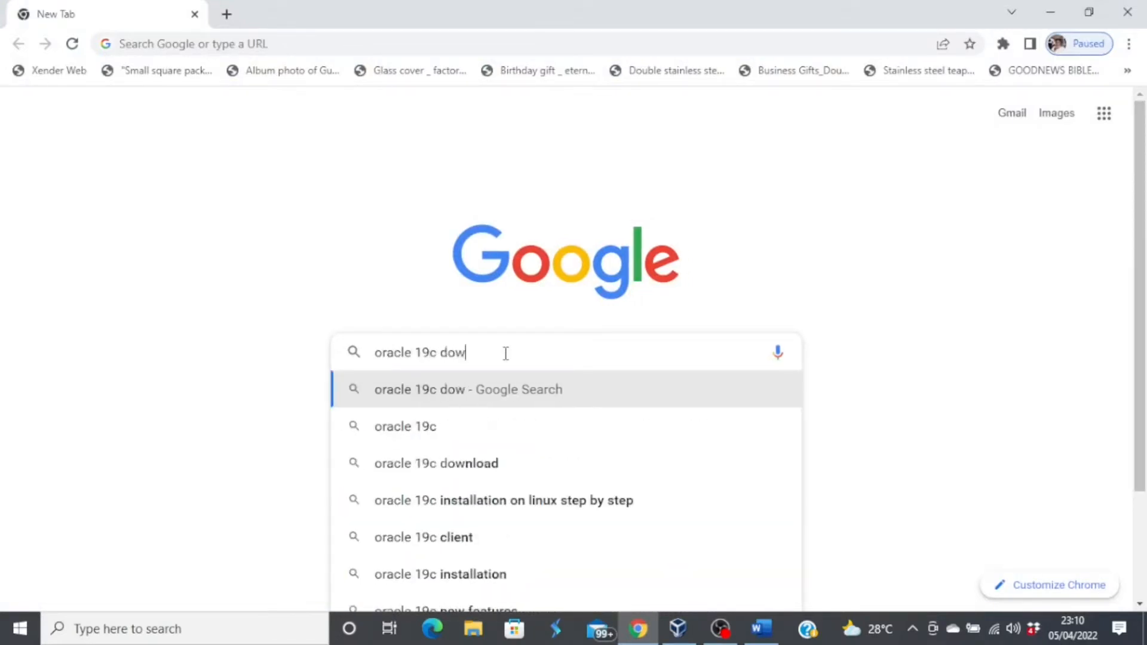
pyautogui.write('nload linux')
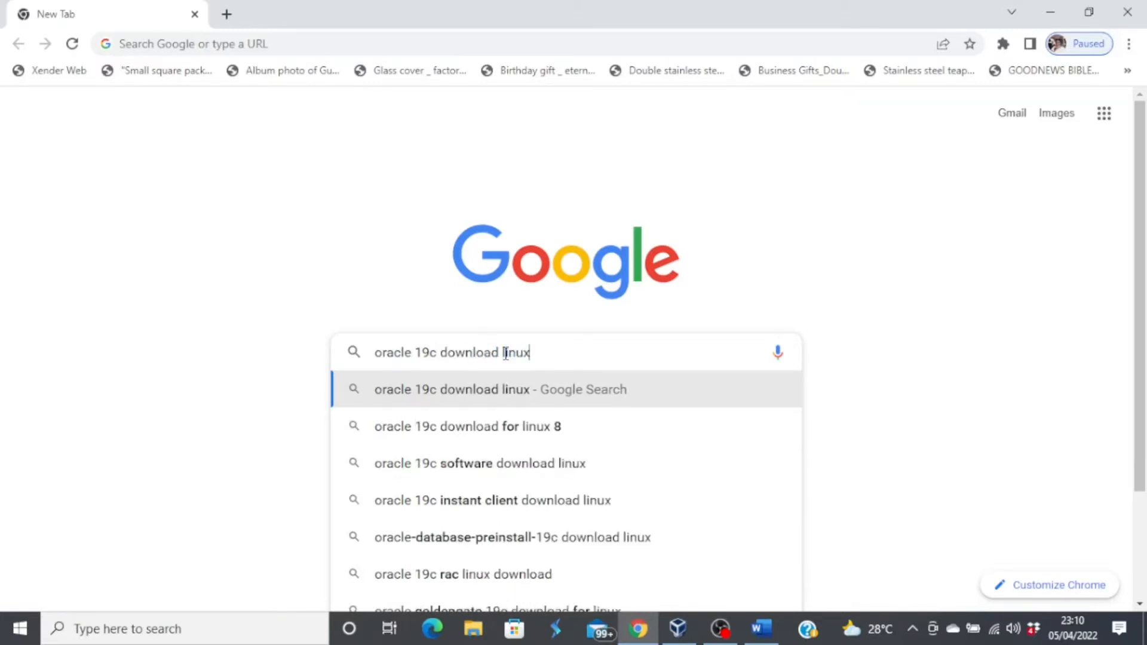
pyautogui.press('Return')
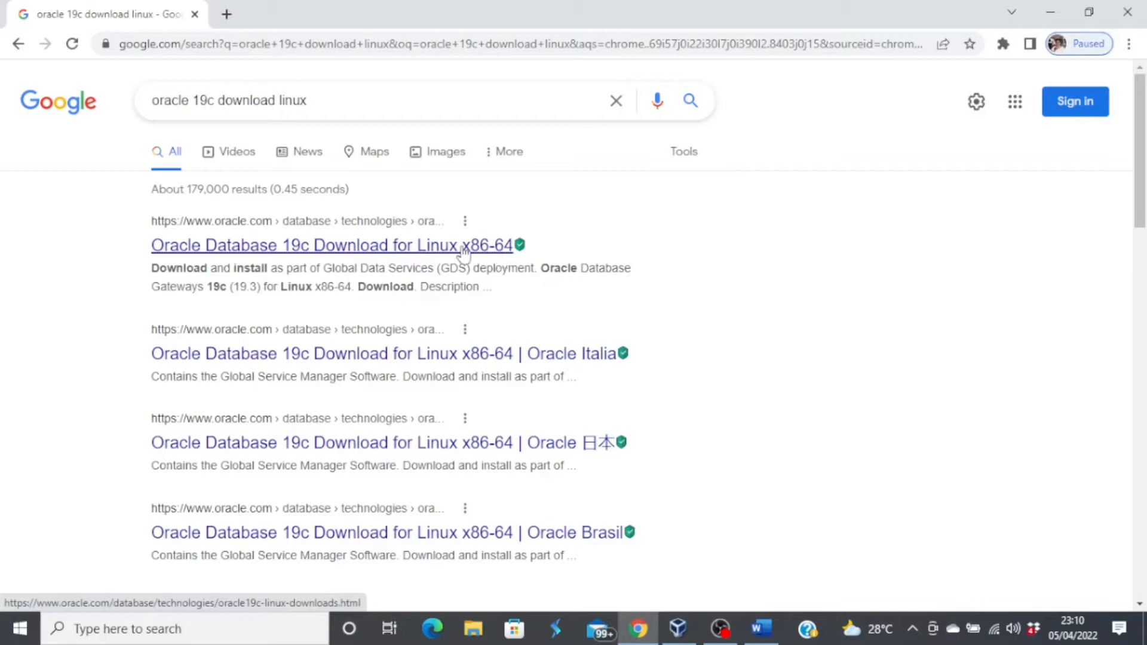
# - Open the Oracle Database 19c Linux x86-64 download result and scroll to LINUX.X64_193000_db_home.zip
pyautogui.click(434, 253)
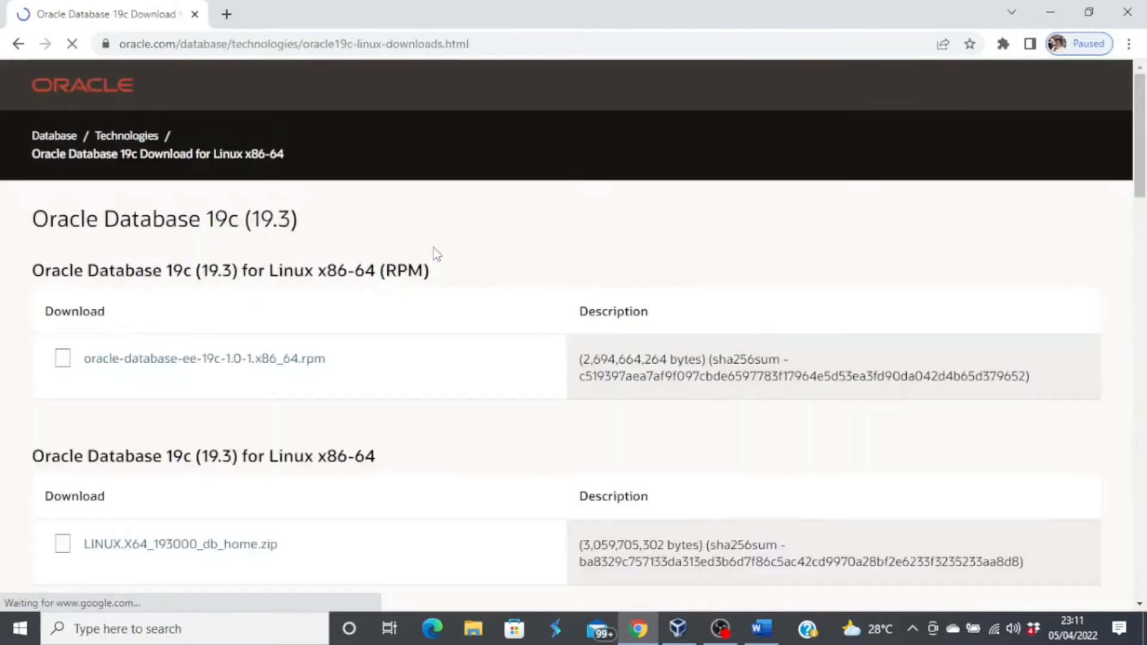
pyautogui.scroll(-1, 531, 376)
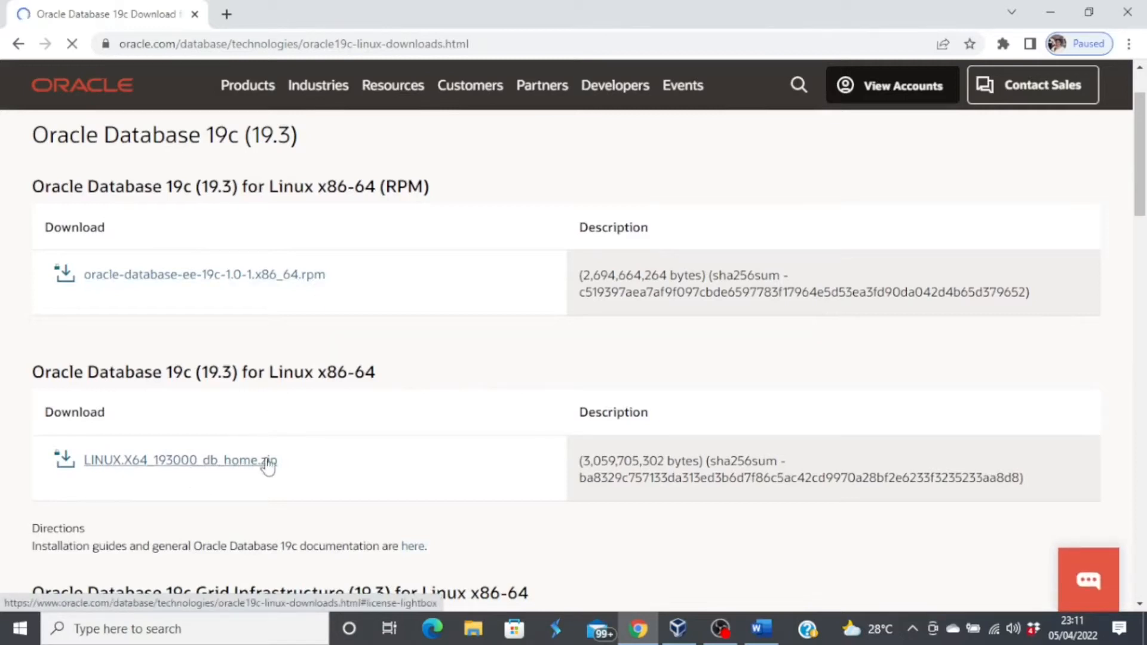
pyautogui.scroll(-1, 191, 457)
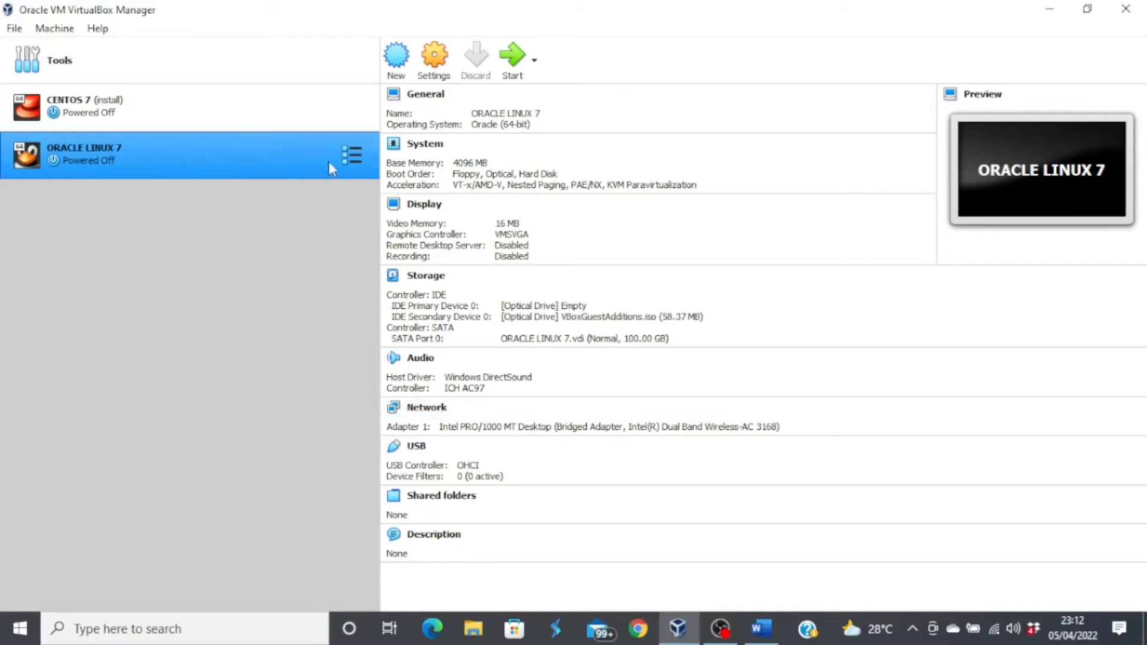
# - Add a new shared folder in the machine's settings pointing to Desktop\ORACLE 19C
pyautogui.click(435, 68)
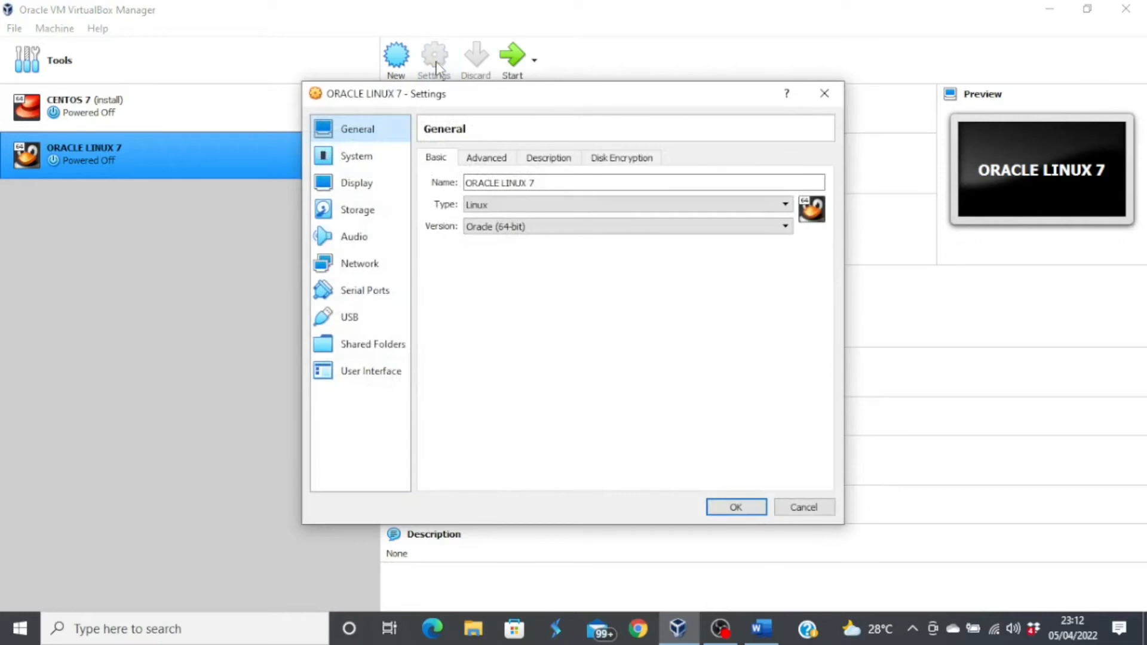
pyautogui.click(374, 351)
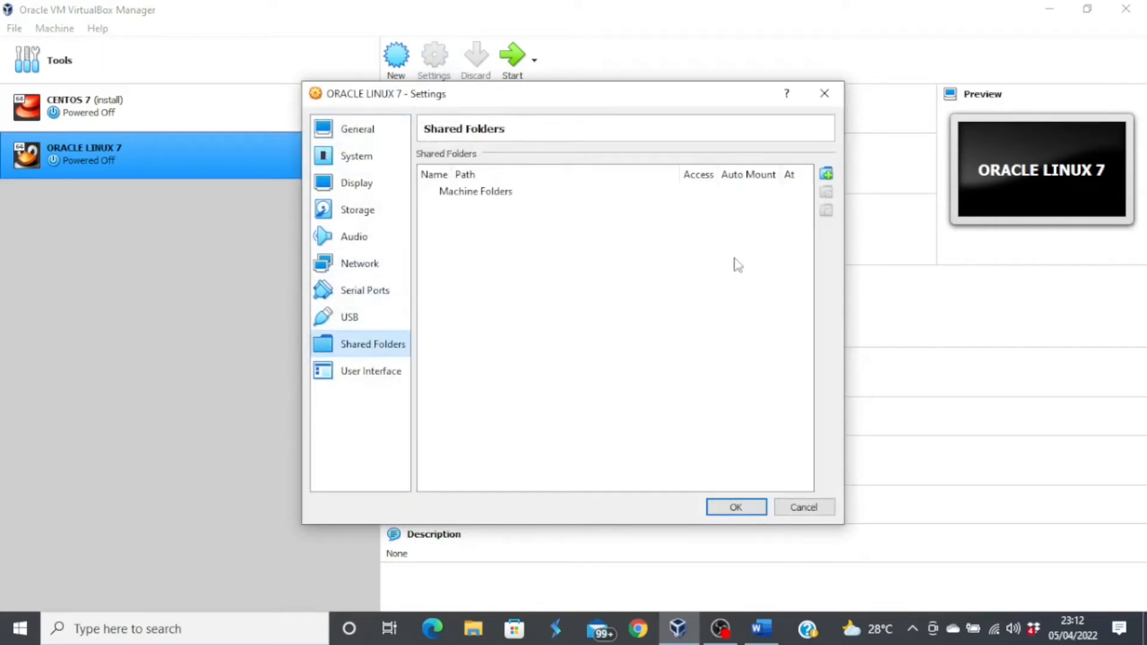
pyautogui.click(826, 174)
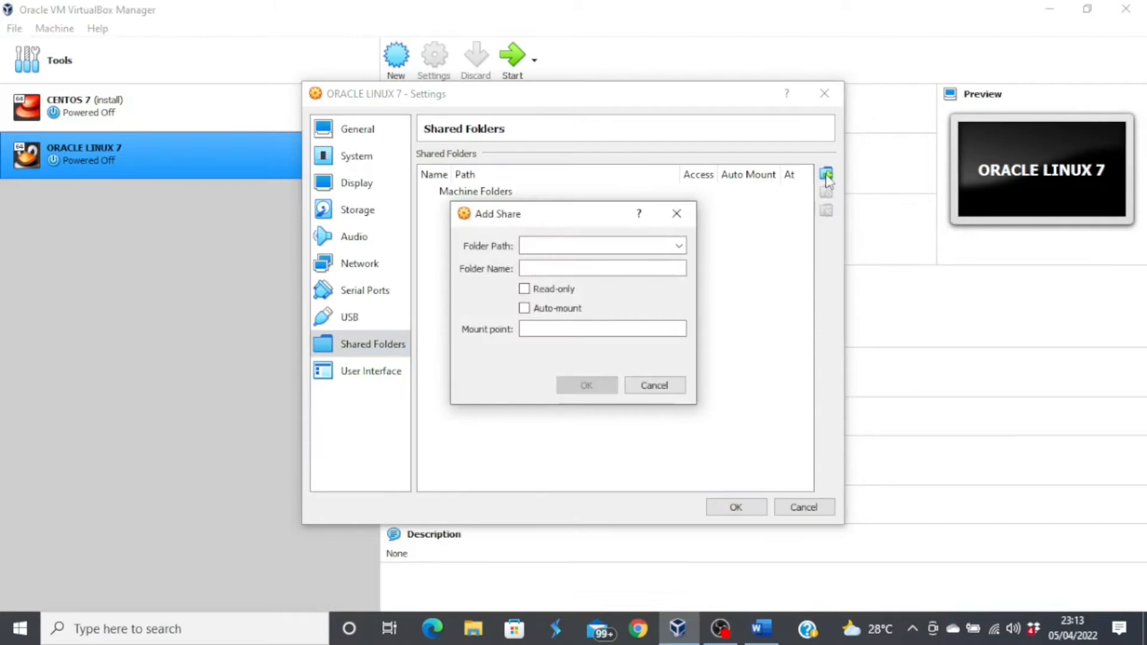
pyautogui.click(680, 248)
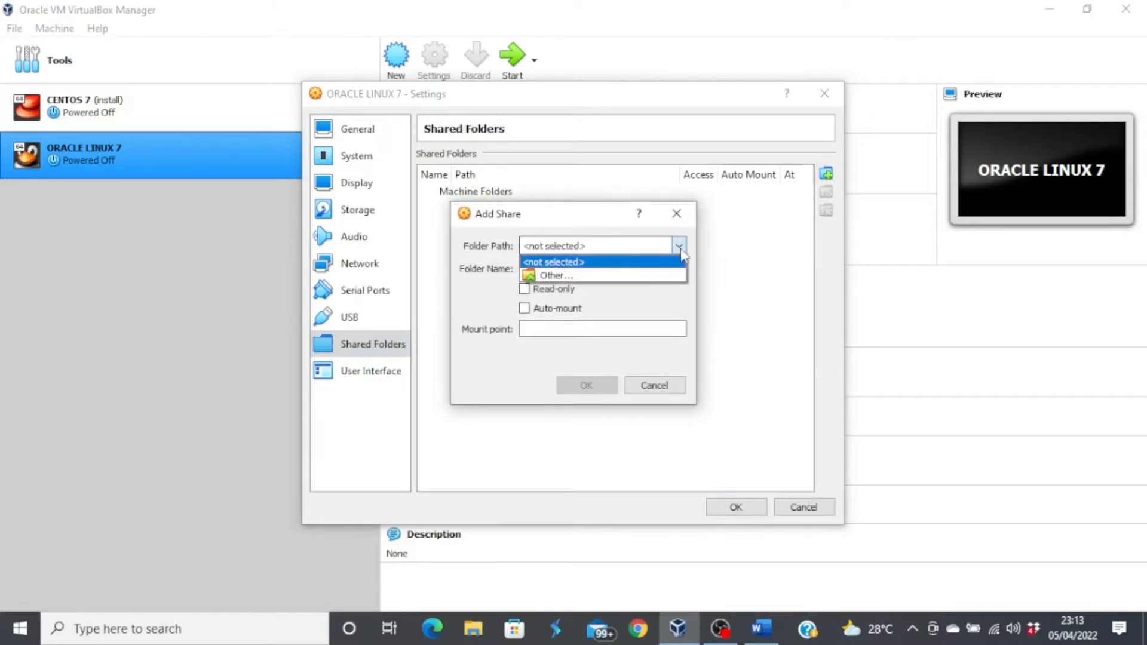
pyautogui.click(606, 280)
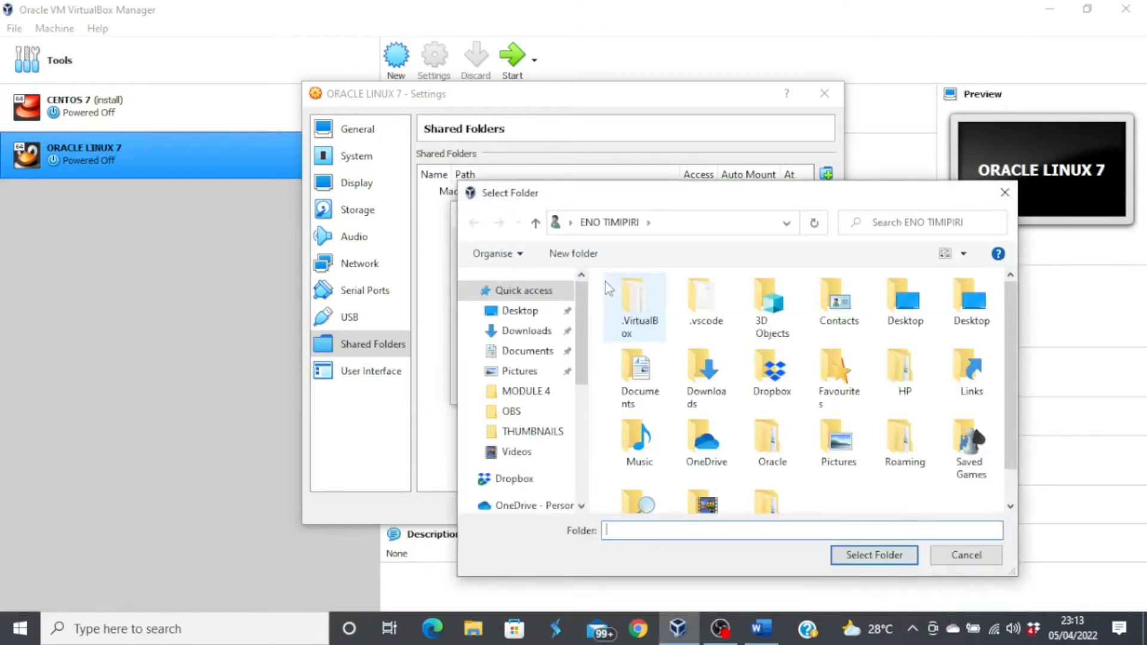
pyautogui.click(524, 316)
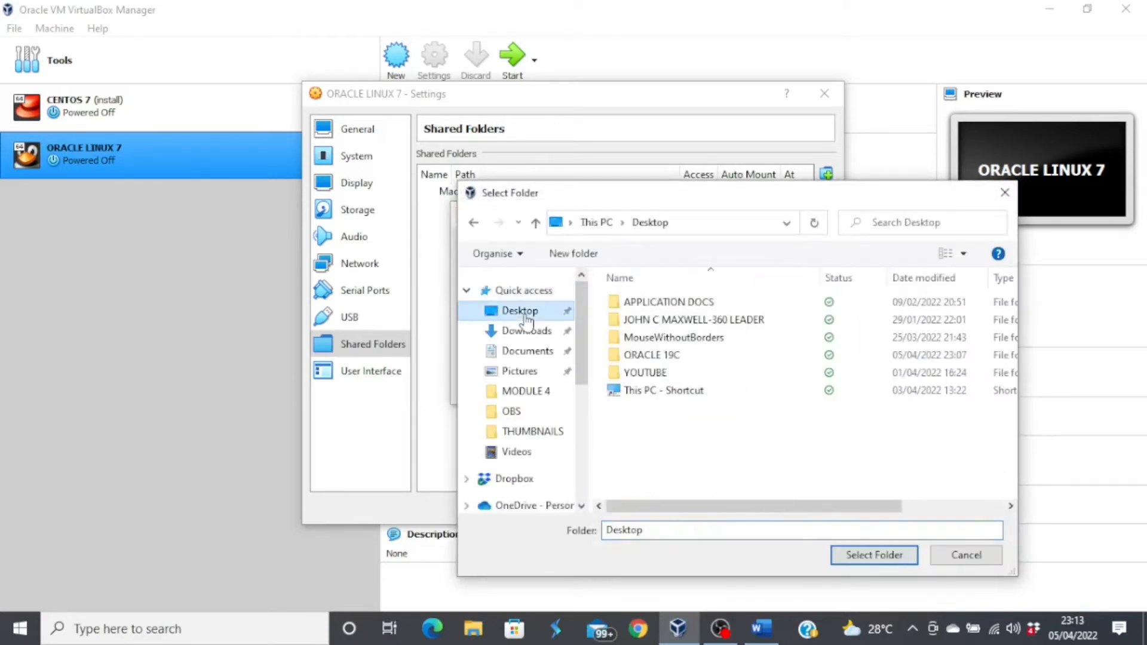
pyautogui.click(655, 358)
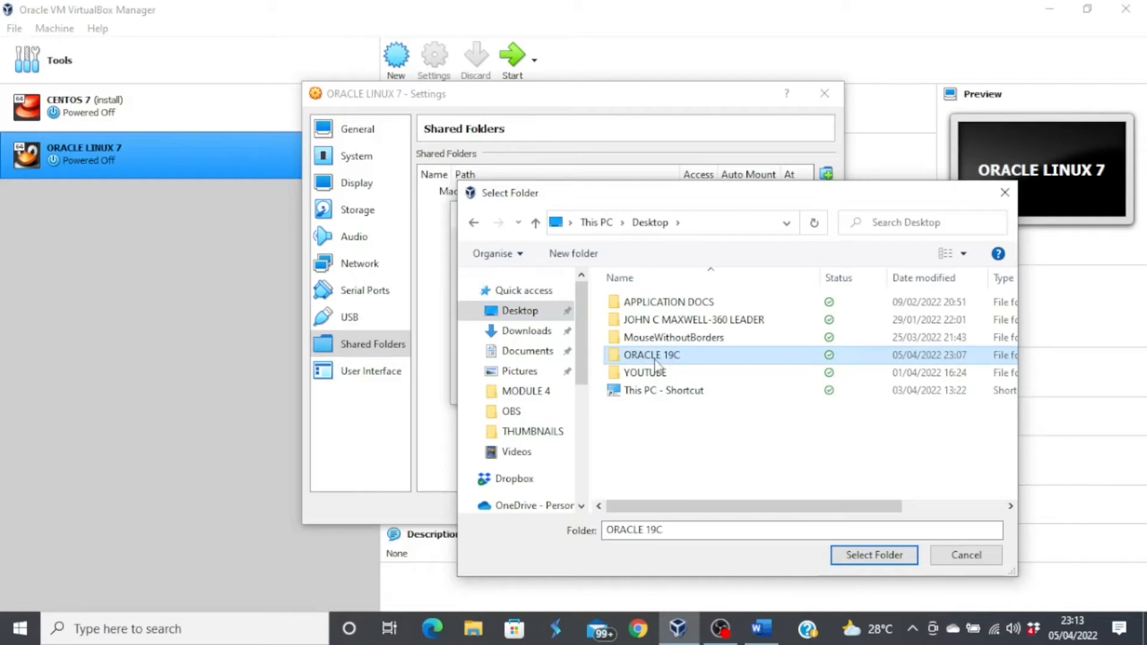
pyautogui.click(872, 556)
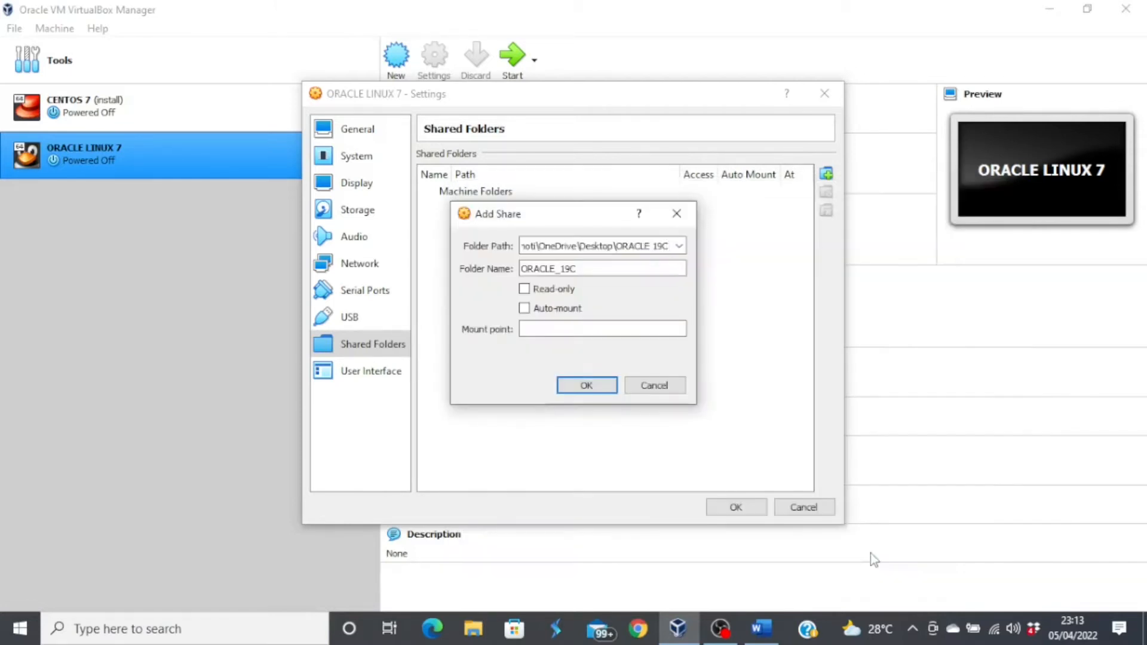
# - Make the ORACLE_19C share auto-mount, save the settings and start ORACLE LINUX 7
pyautogui.click(524, 308)
pyautogui.click(586, 387)
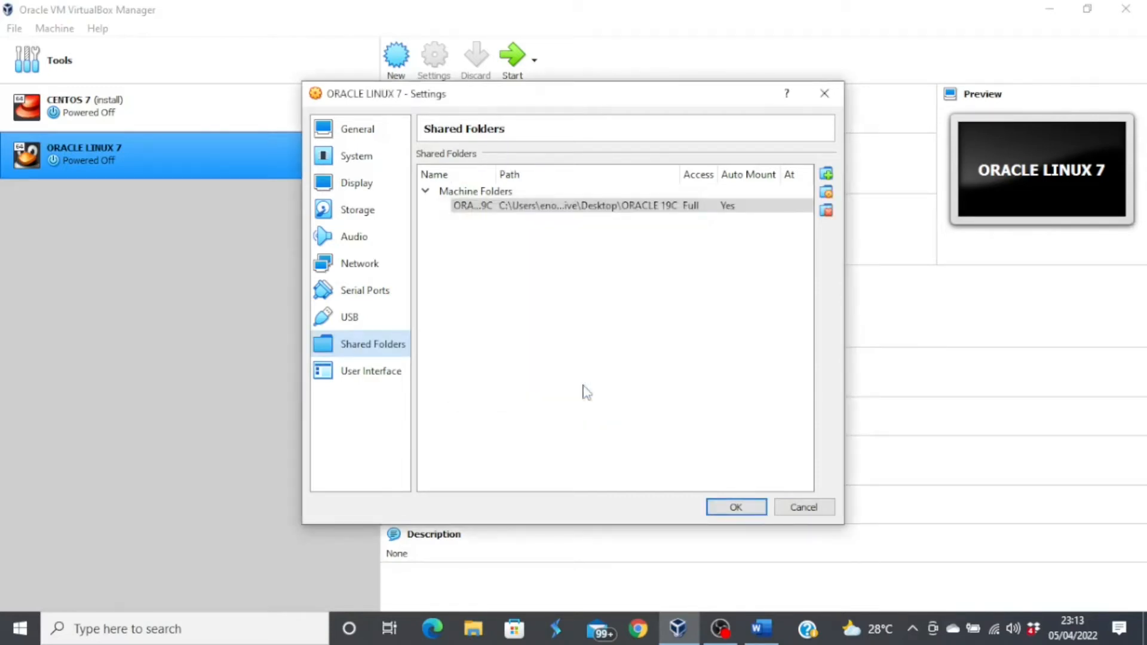
pyautogui.click(736, 507)
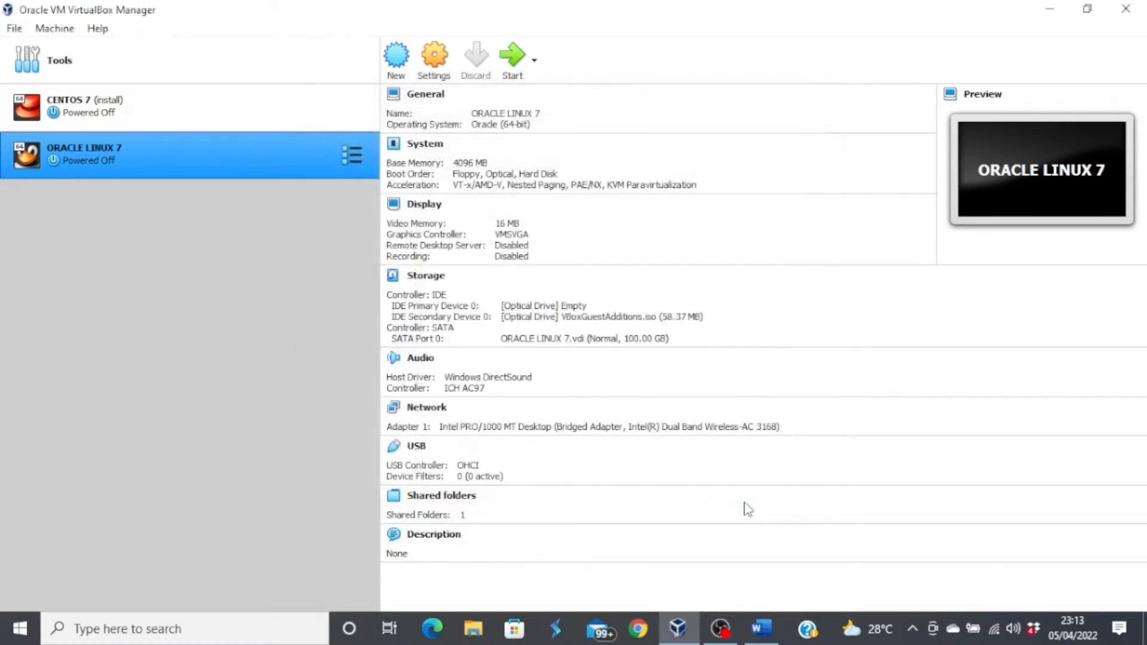
pyautogui.click(510, 65)
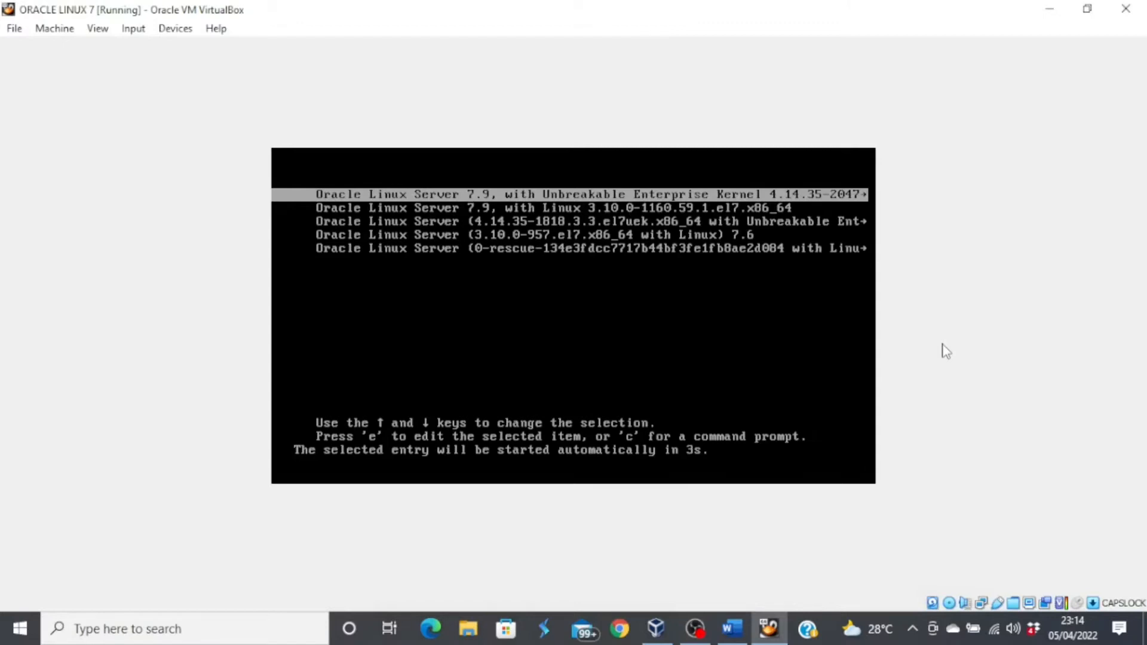
# - Boot the default kernel and sign in to the guest with the user's password
pyautogui.press('Return')
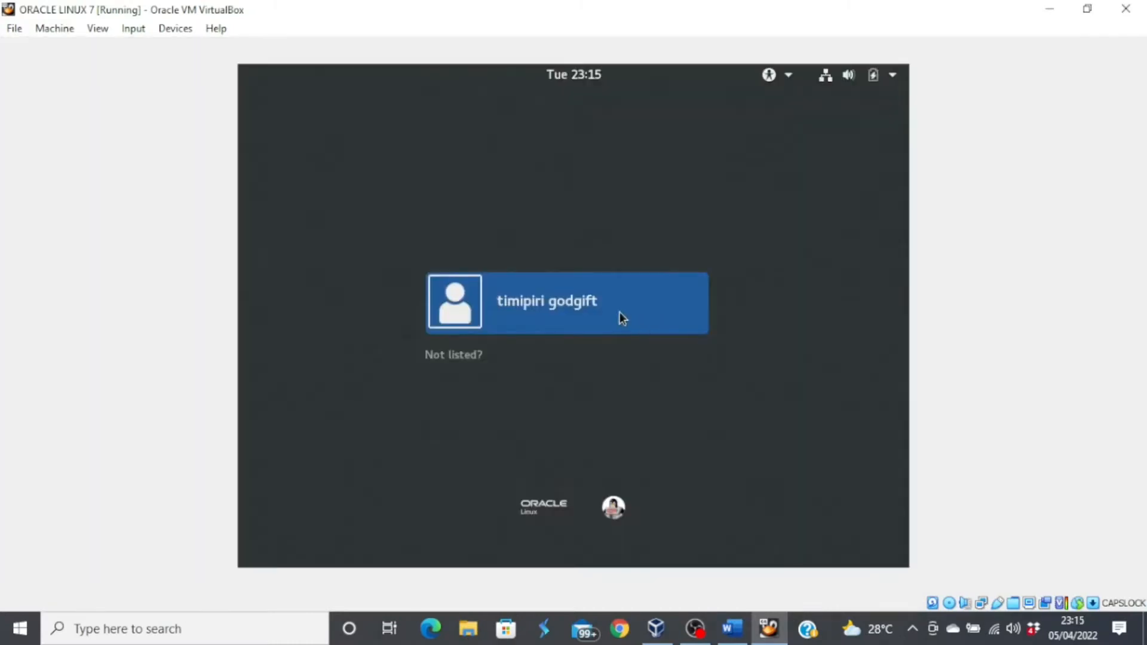
pyautogui.click(619, 312)
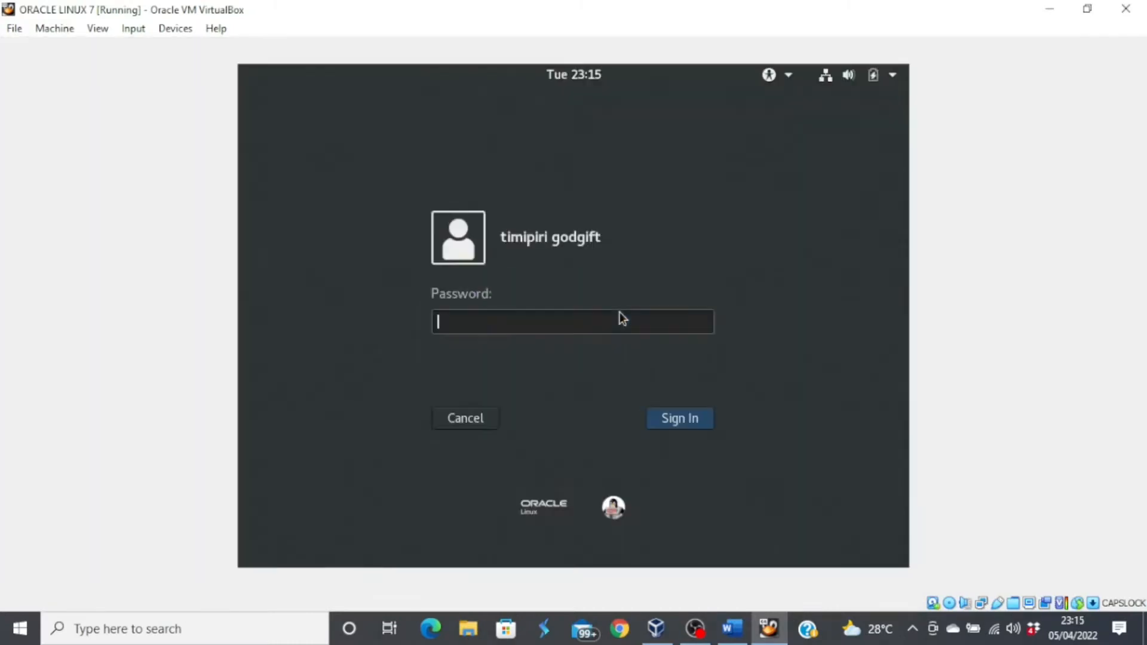
pyautogui.write('••••••••••••')
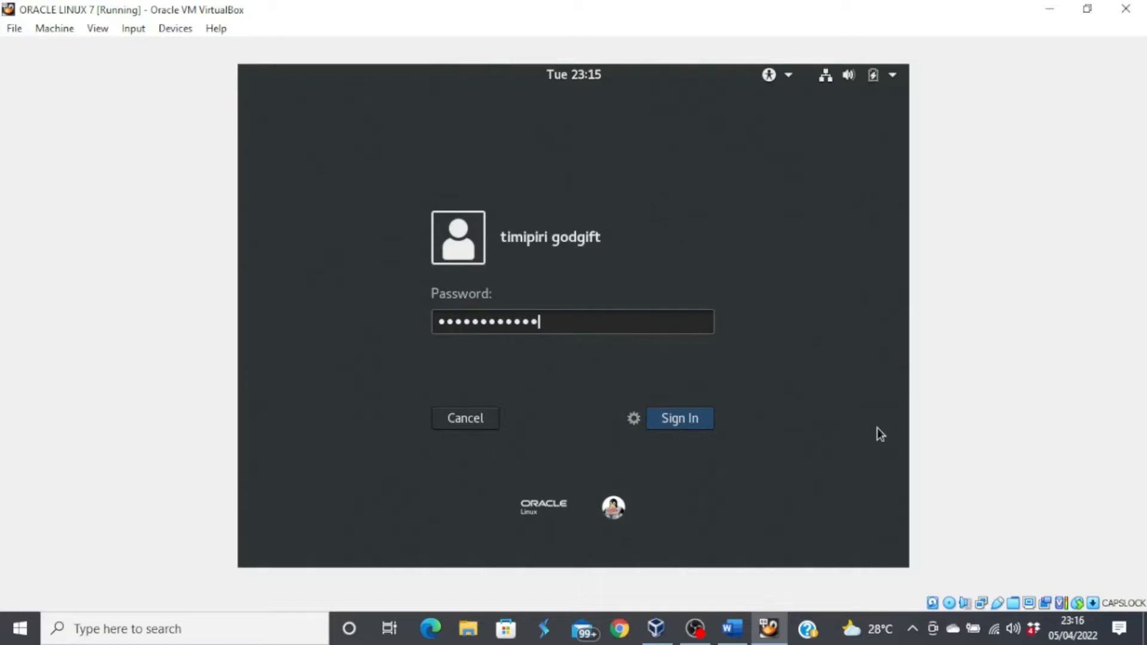
pyautogui.press('Return')
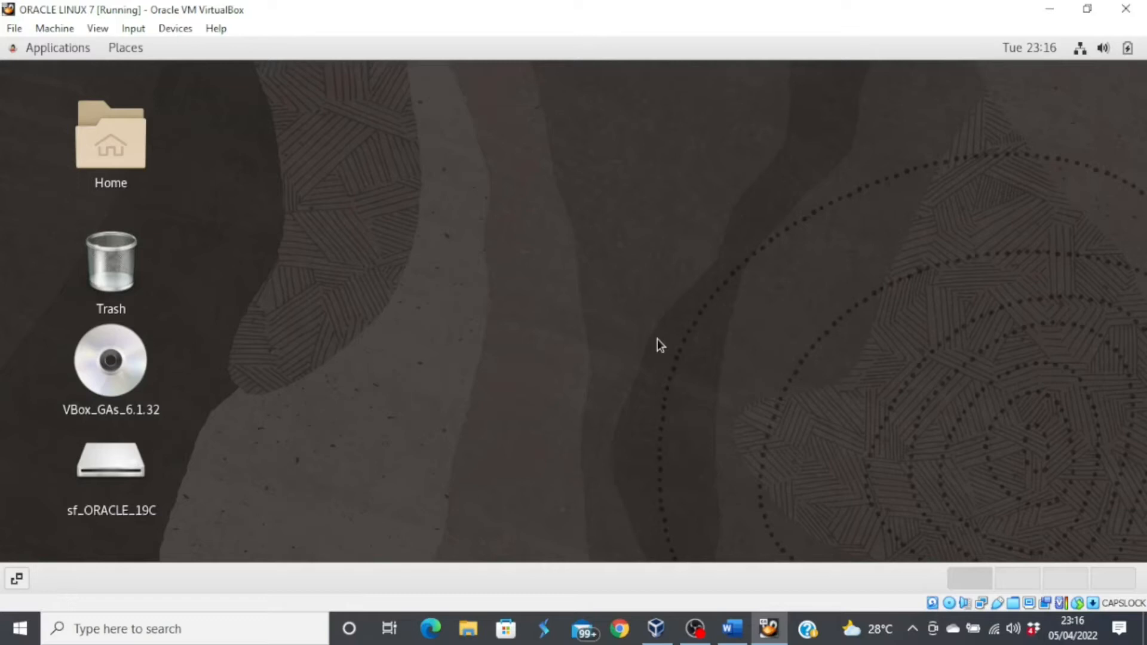
pyautogui.rightClick(657, 339)
# - Open a terminal and switch to the root account with su root
pyautogui.click(731, 504)
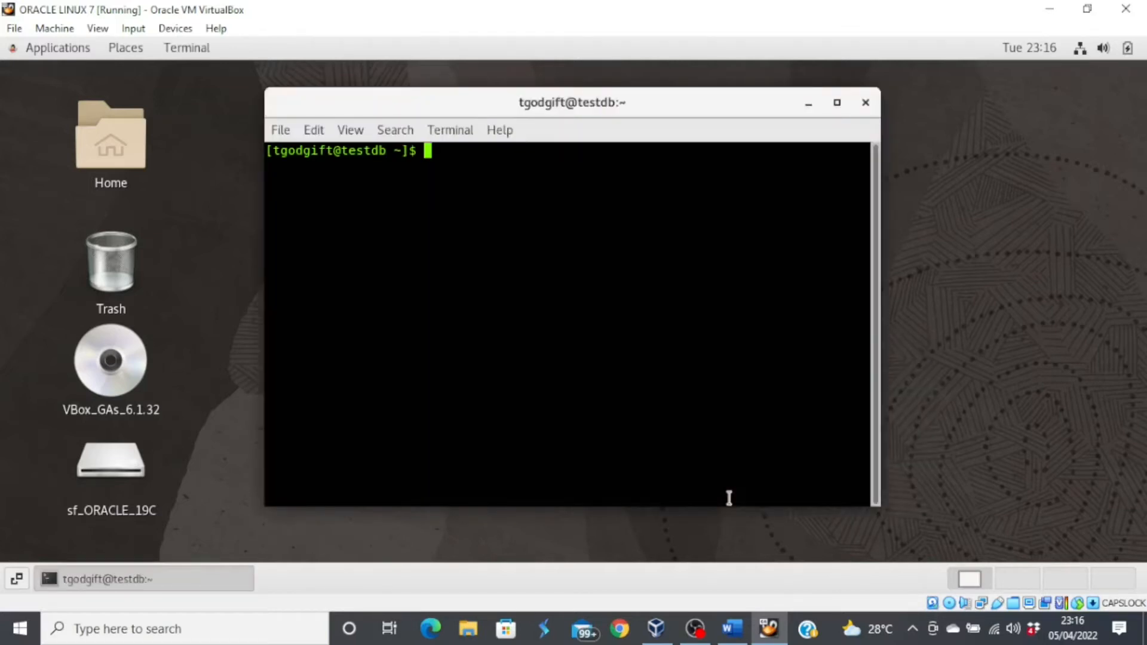
pyautogui.write('su root')
pyautogui.press('Return')
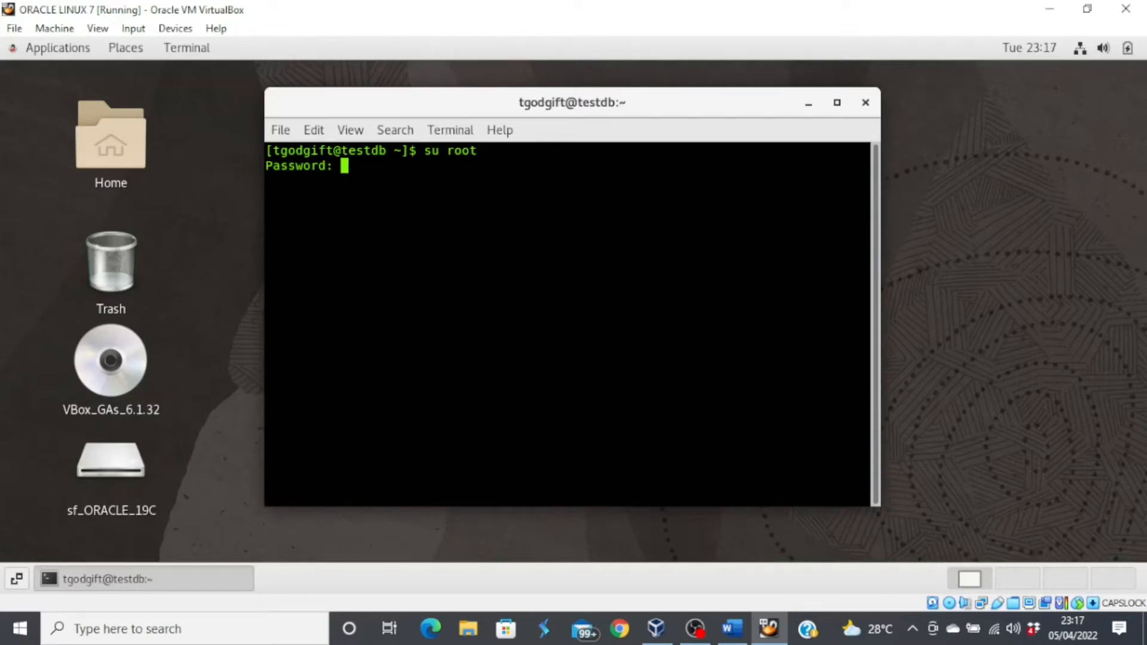
pyautogui.press('Return')
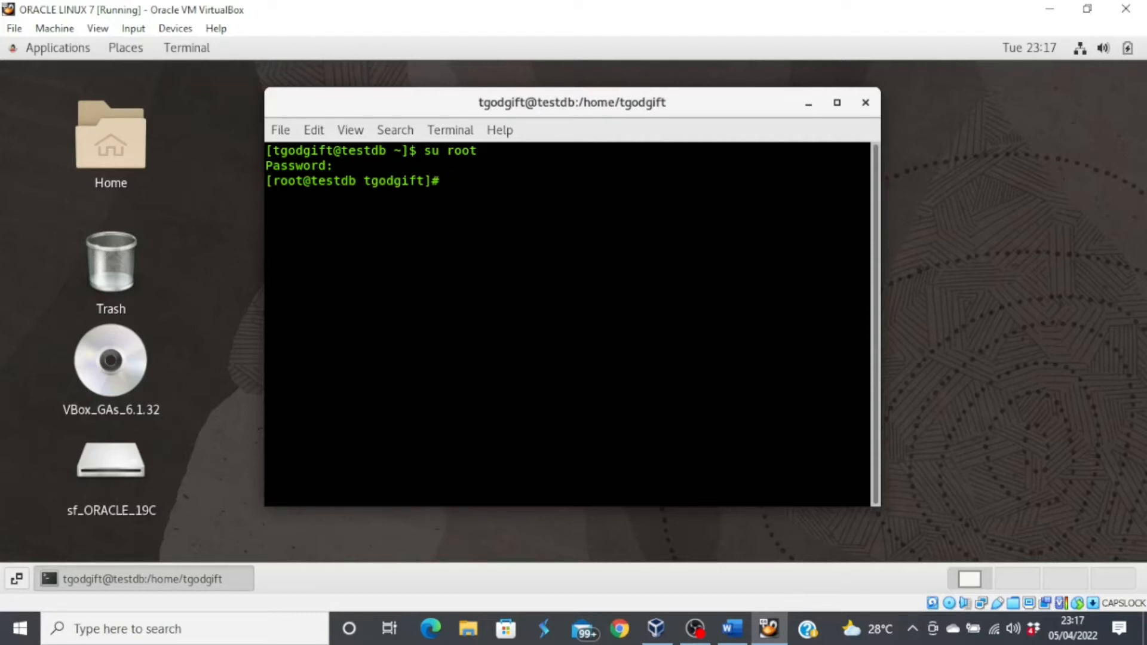
# - Add the user account to the vboxsf group with usermod, then reboot the guest
pyautogui.write('usermod -a -G vboxsf')
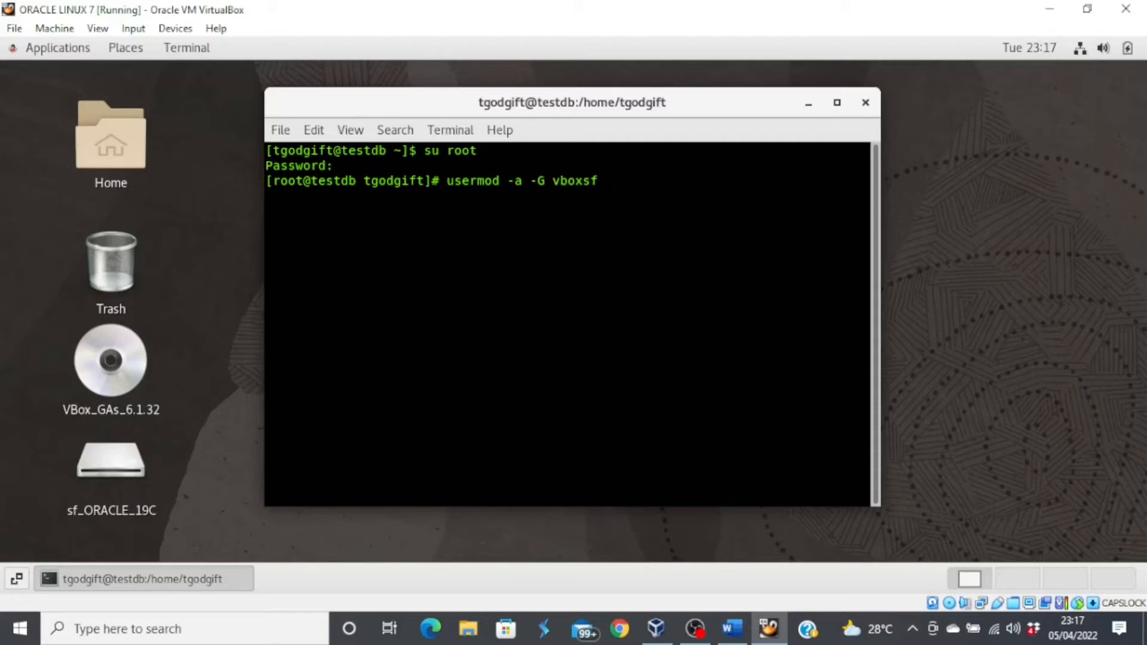
pyautogui.write(' tgodgift')
pyautogui.press('Return')
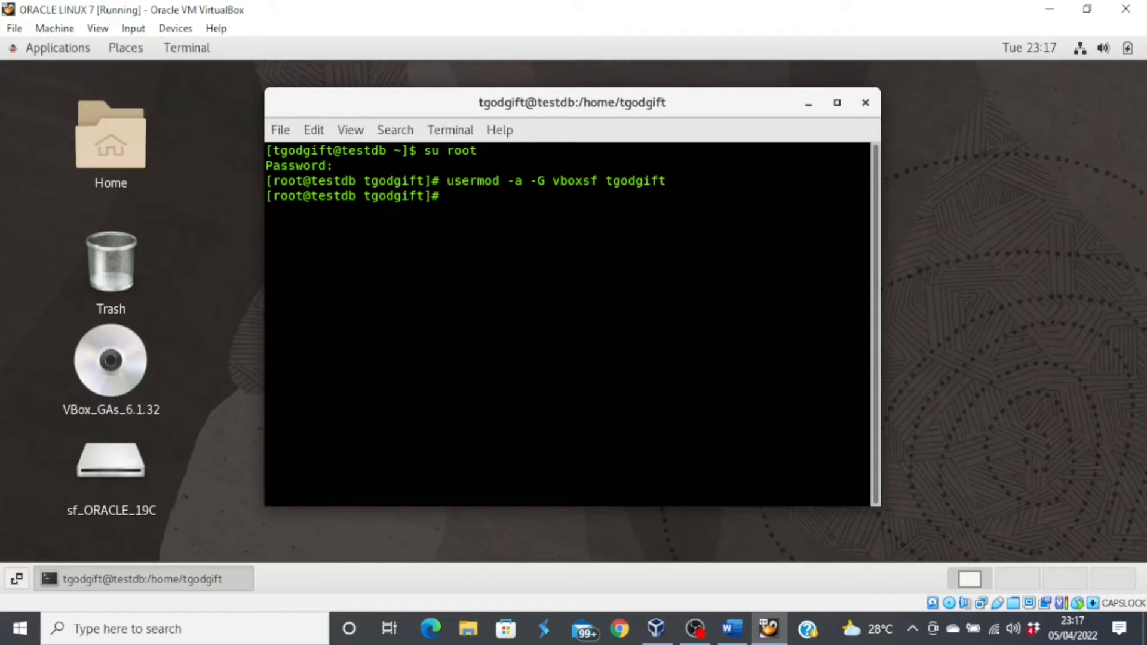
pyautogui.write('reboot')
pyautogui.press('Return')
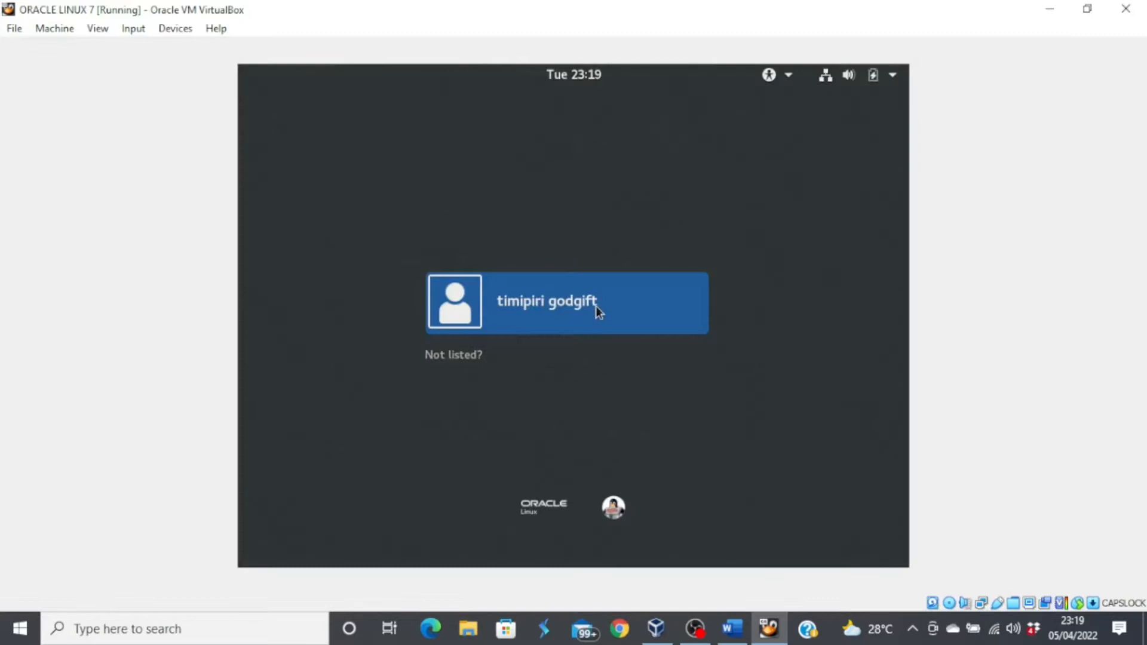
# - Sign back in to the guest, correcting a mistyped password
pyautogui.click(596, 308)
pyautogui.write('*')
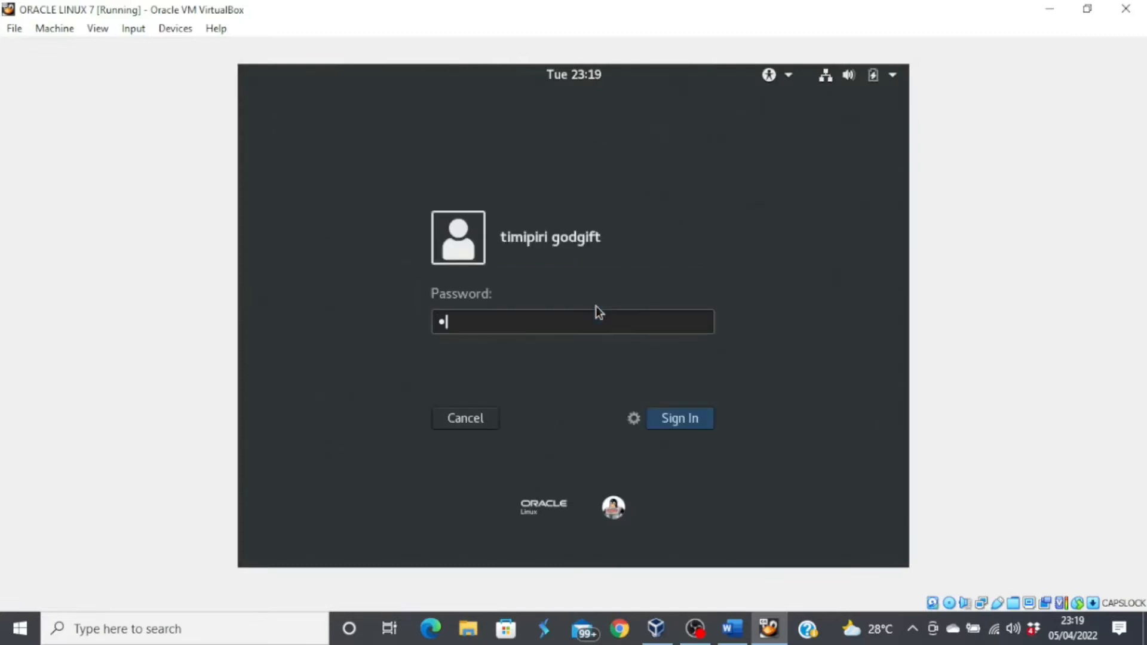
pyautogui.write('******')
pyautogui.press('BackSpace')
pyautogui.press('BackSpace')
pyautogui.press('BackSpace')
pyautogui.press('BackSpace')
pyautogui.press('BackSpace')
pyautogui.press('BackSpace')
pyautogui.press('BackSpace')
pyautogui.write('*************')
pyautogui.press('Return')
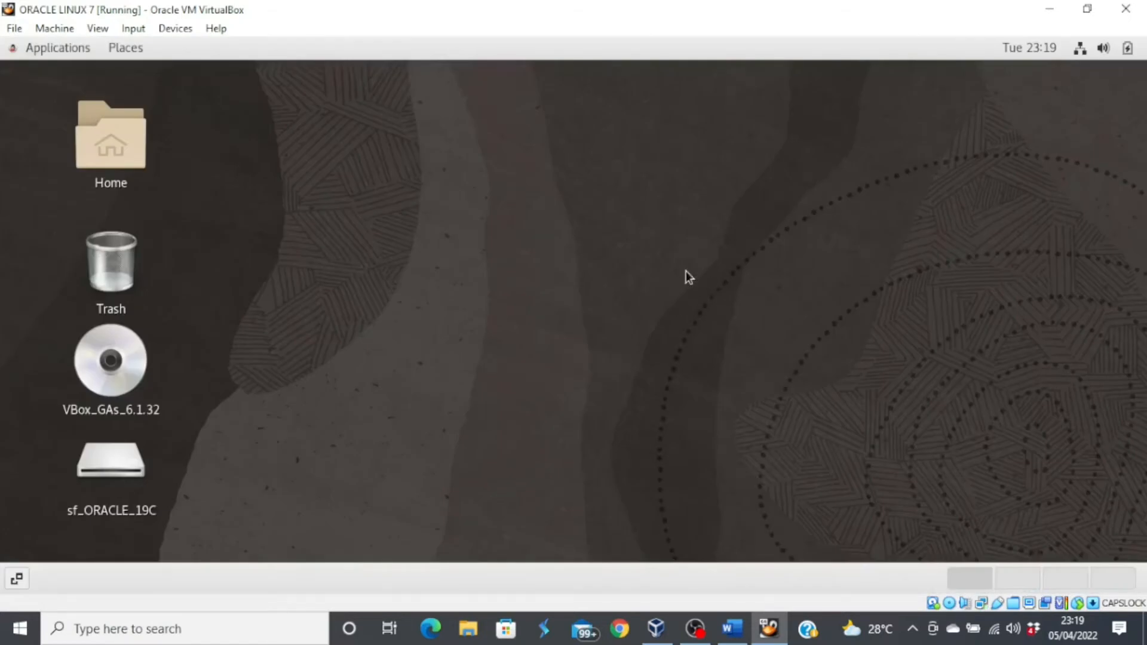
# - Open a terminal and run ifconfig to list the network interfaces
pyautogui.rightClick(686, 270)
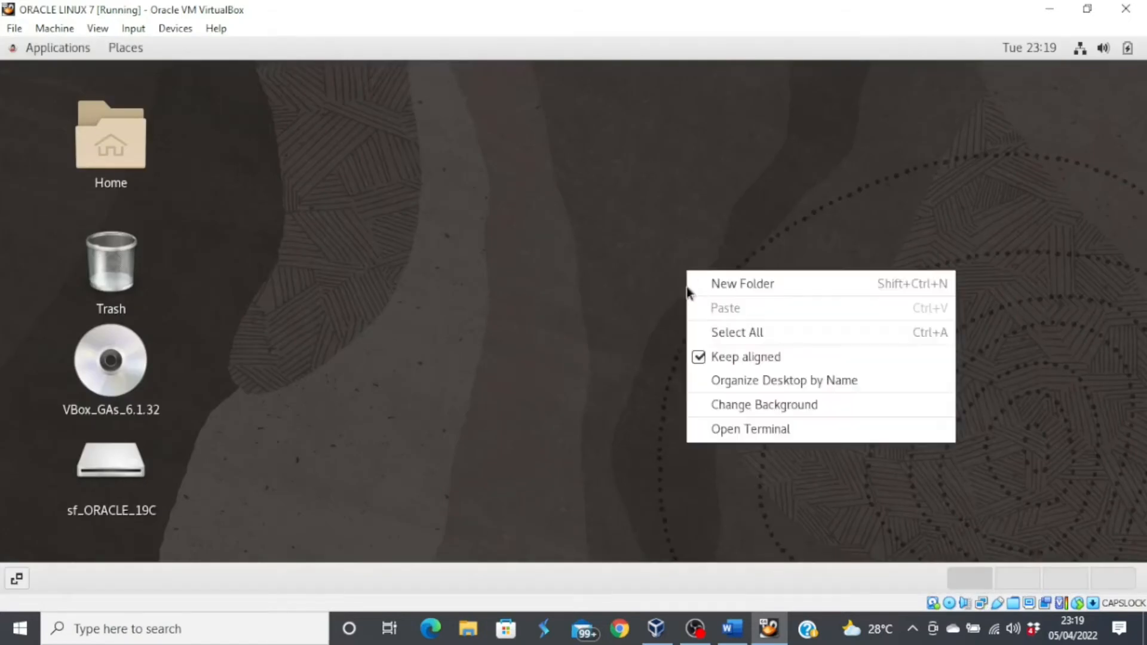
pyautogui.click(780, 432)
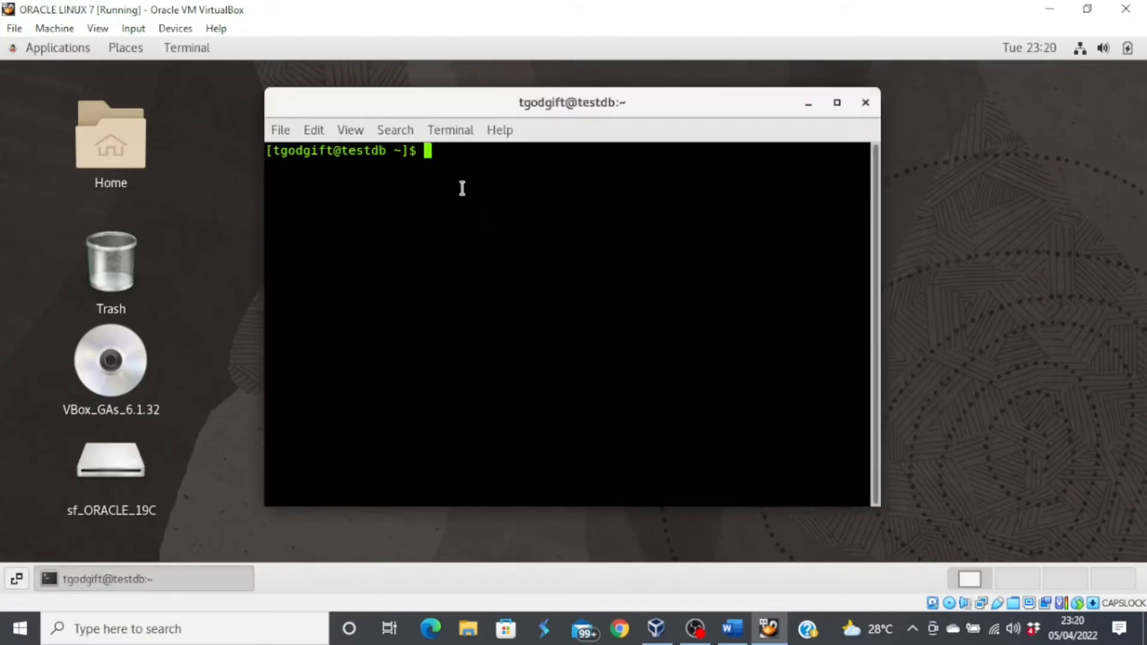
pyautogui.write('ifconfig')
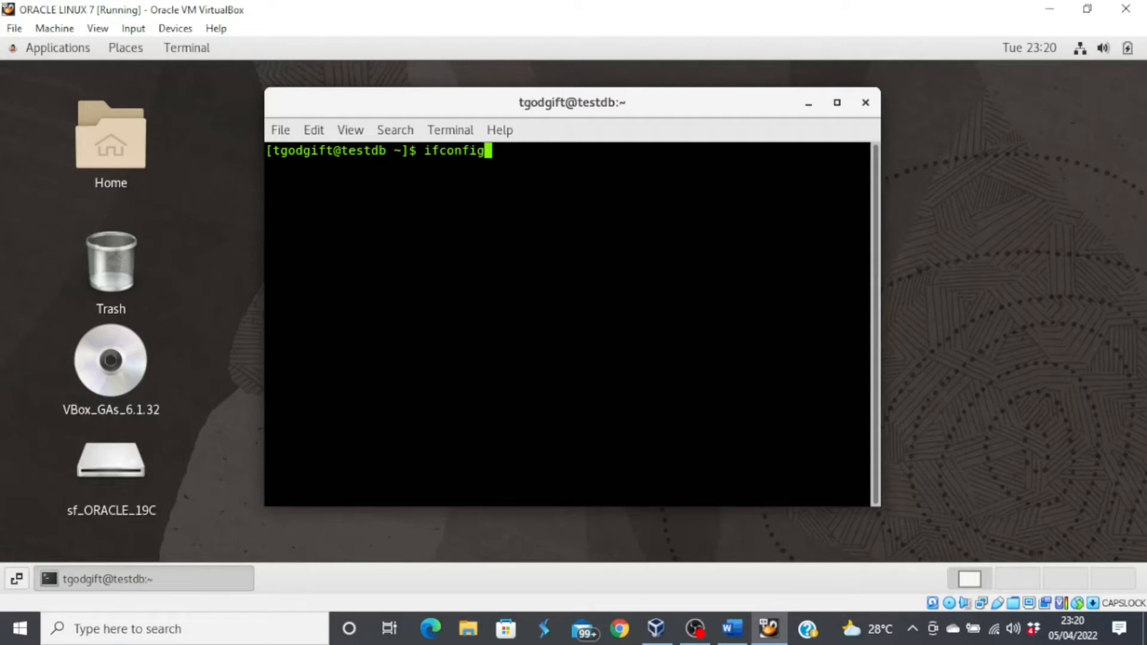
pyautogui.press('Return')
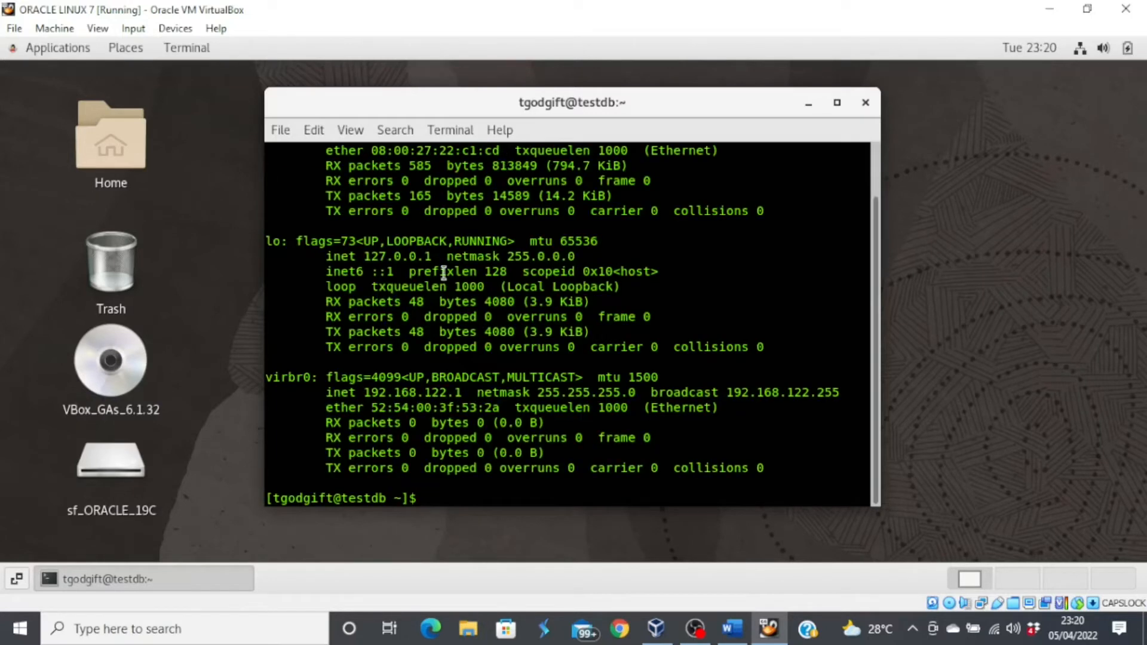
pyautogui.scroll(2, 442, 273)
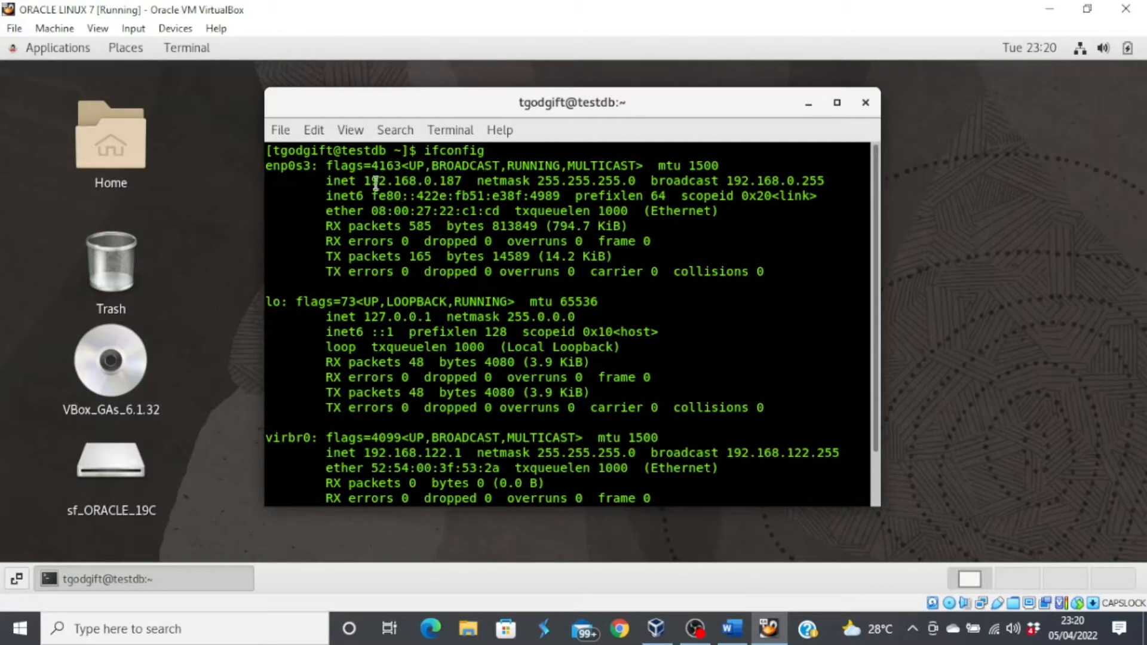
# - Copy the enp0s3 address 192.168.0.187 from the ifconfig output
pyautogui.moveTo(366, 181); pyautogui.dragTo(459, 188)
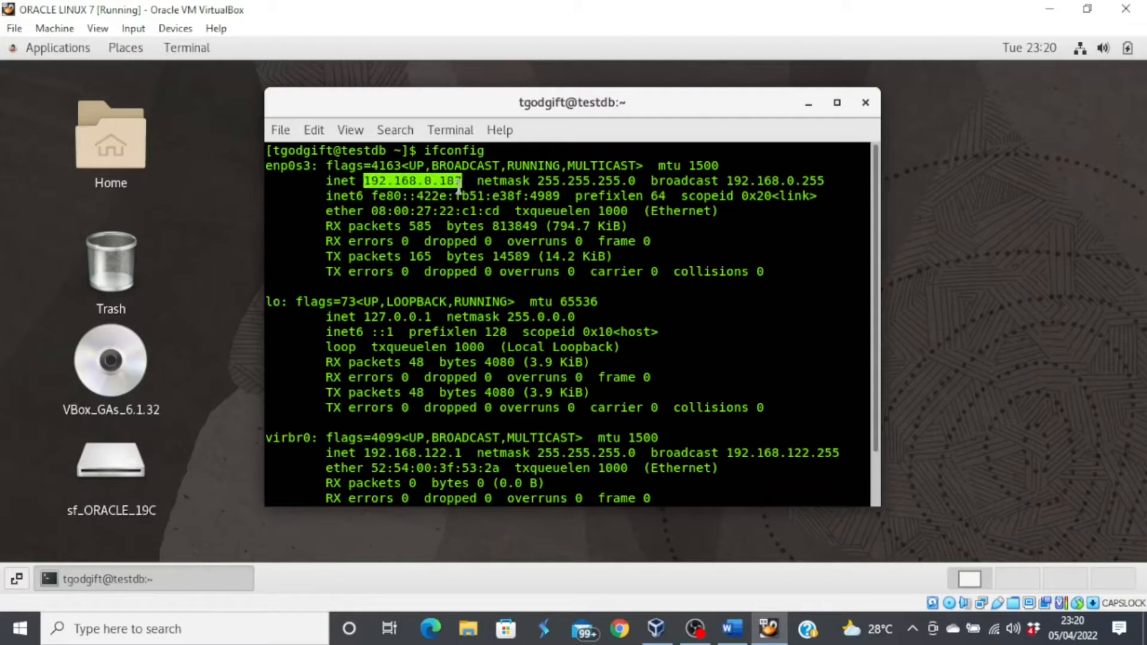
pyautogui.rightClick(448, 184)
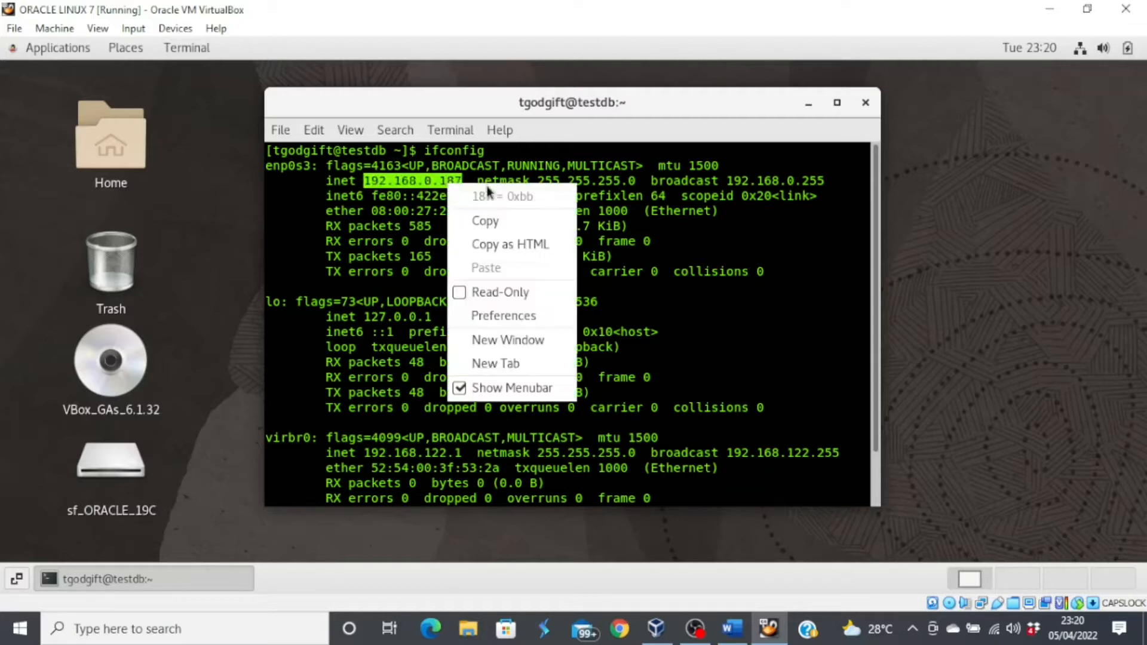
pyautogui.click(500, 221)
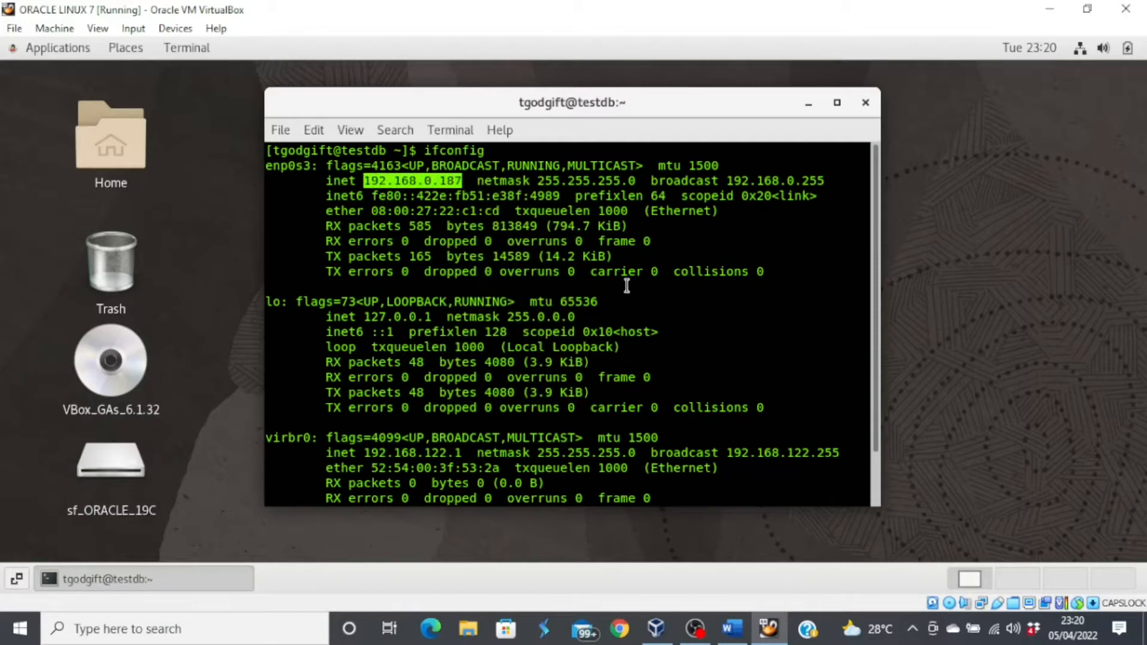
pyautogui.scroll(-2, 649, 305)
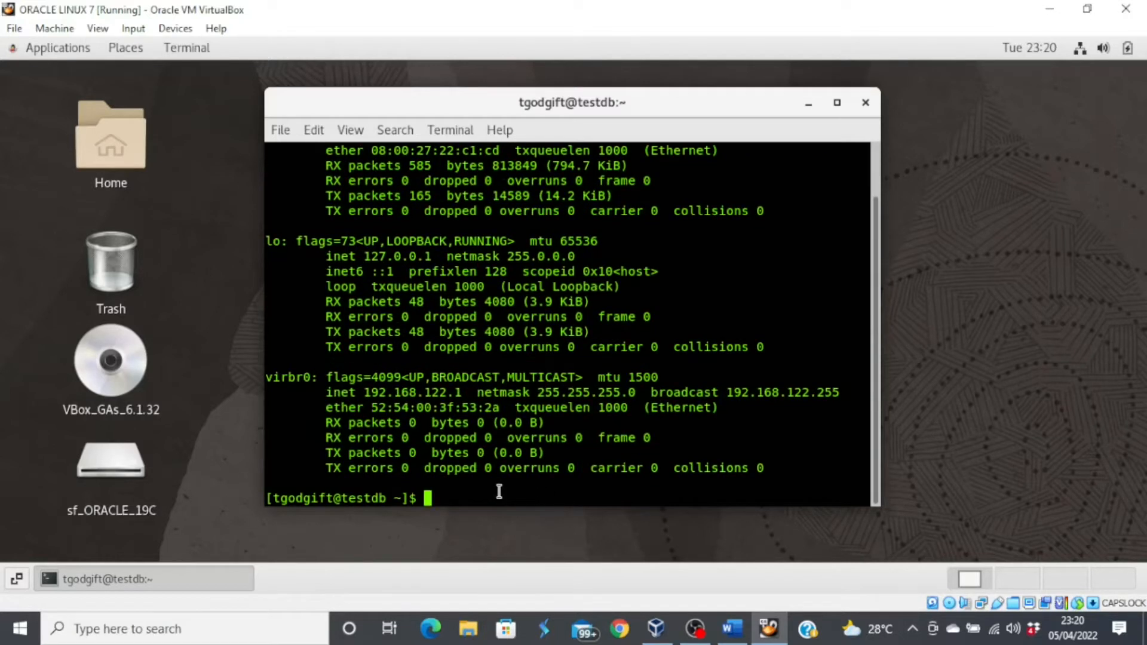
# - Clear the terminal and confirm the hostname is testdb.com
pyautogui.write('clear')
pyautogui.press('Return')
pyautogui.write('hostn')
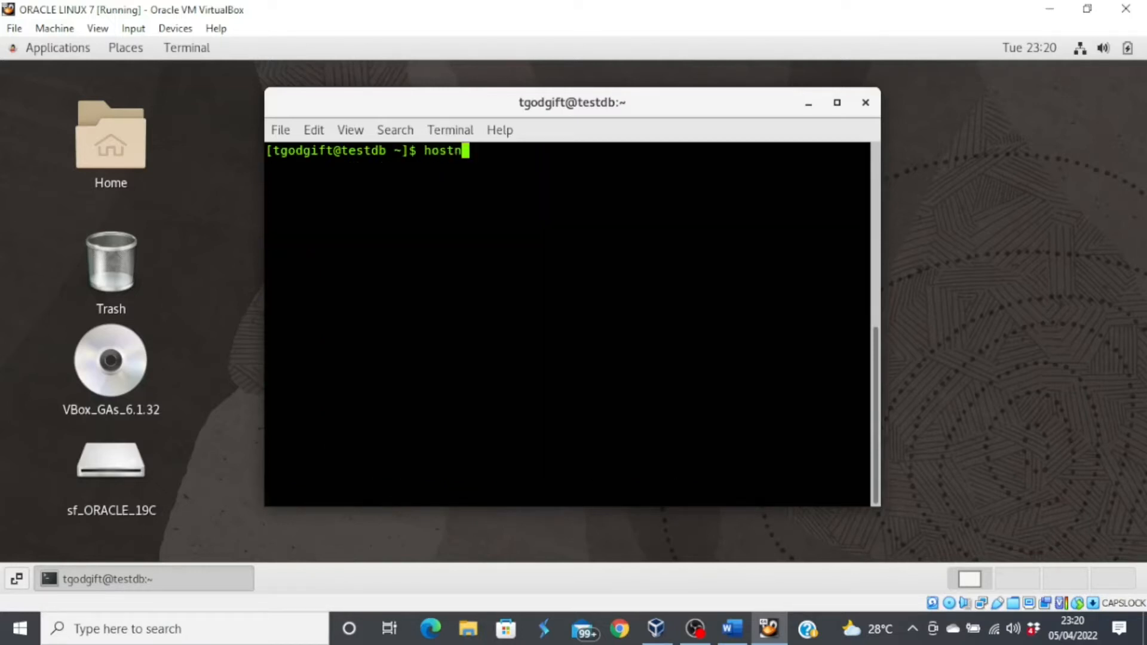
pyautogui.write('ame')
pyautogui.press('Return')
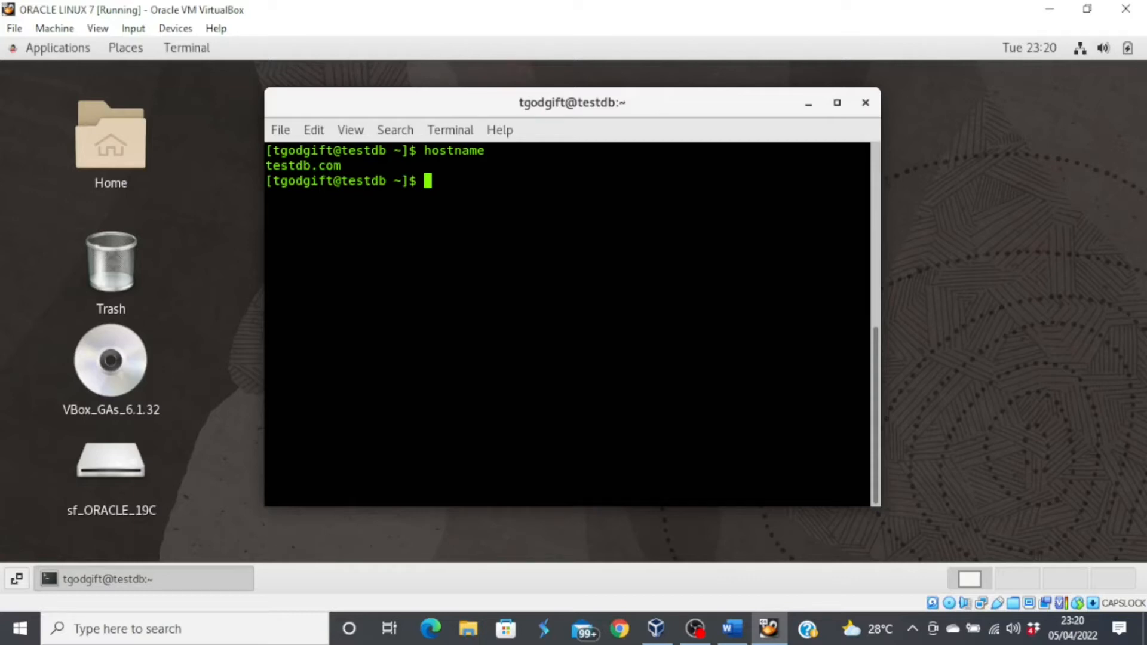
# - Switch to the root account with su root and the root password
pyautogui.write('su root')
pyautogui.press('Return')
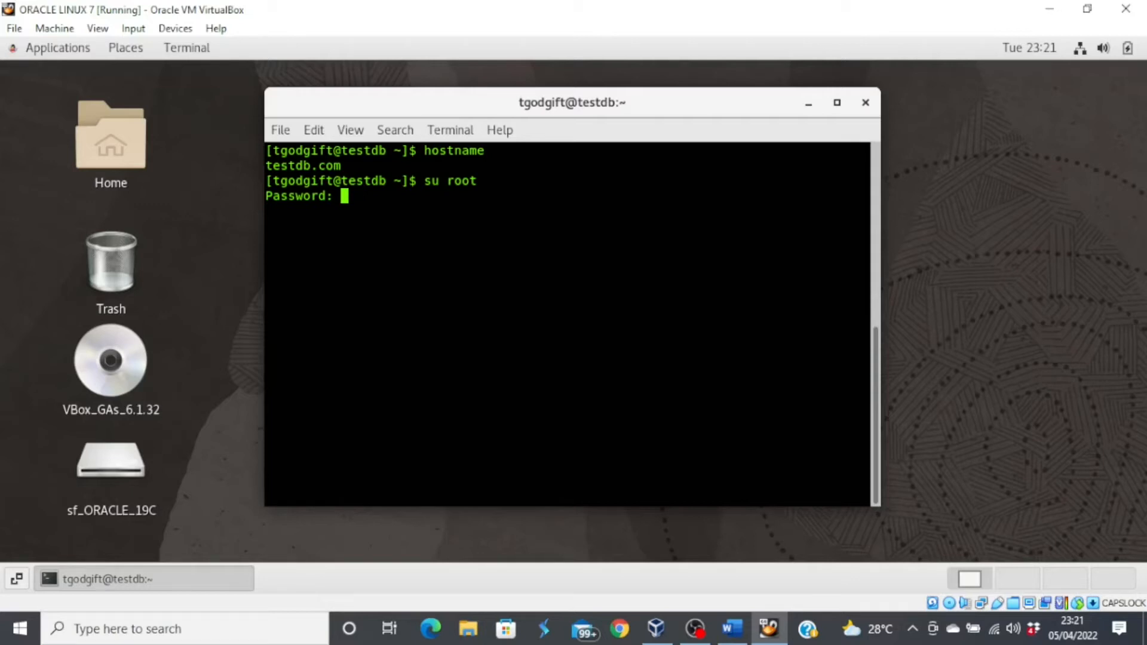
pyautogui.press('Return')
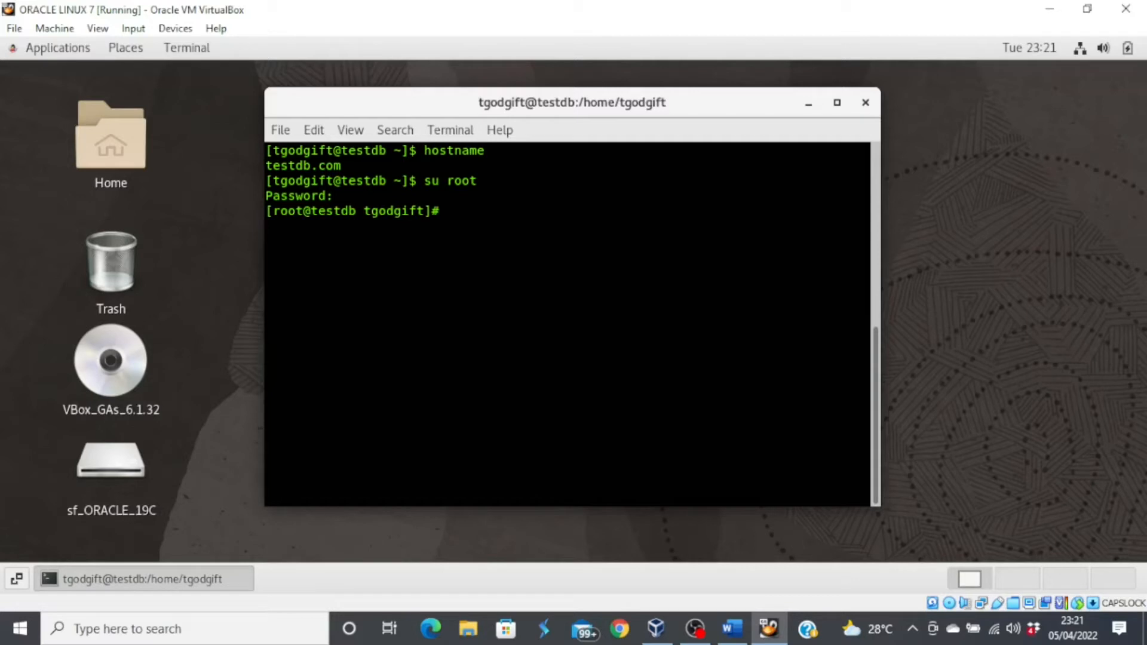
pyautogui.write('vi /etc/hosts')
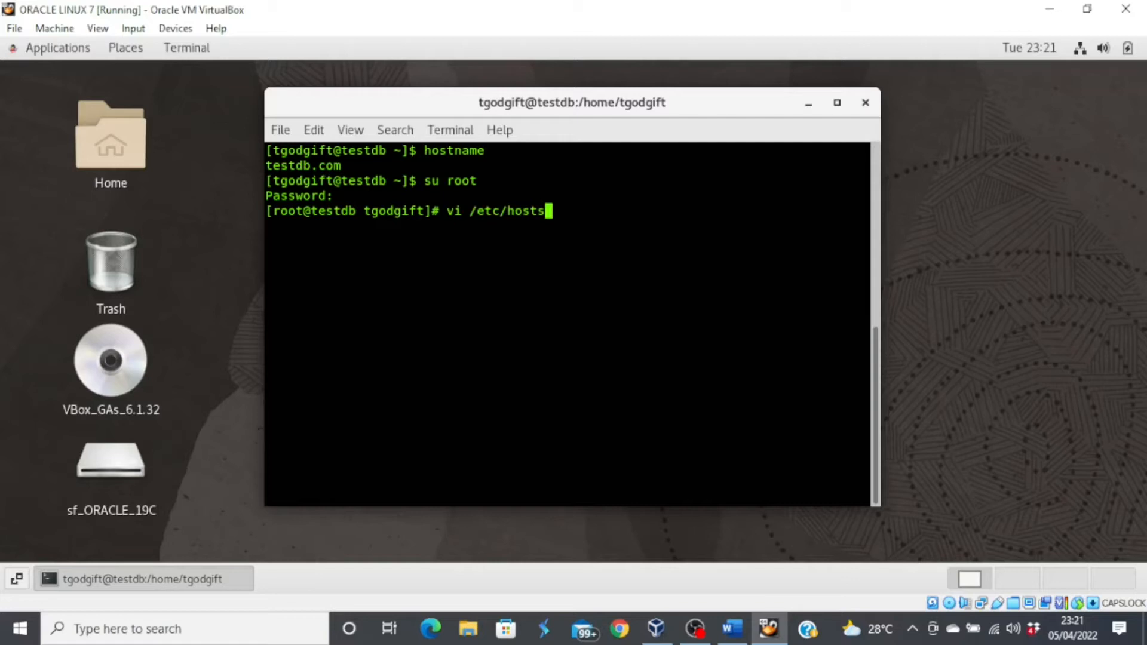
# - Open /etc/hosts in vi and start a new line below the localhost entries
pyautogui.press('Return')
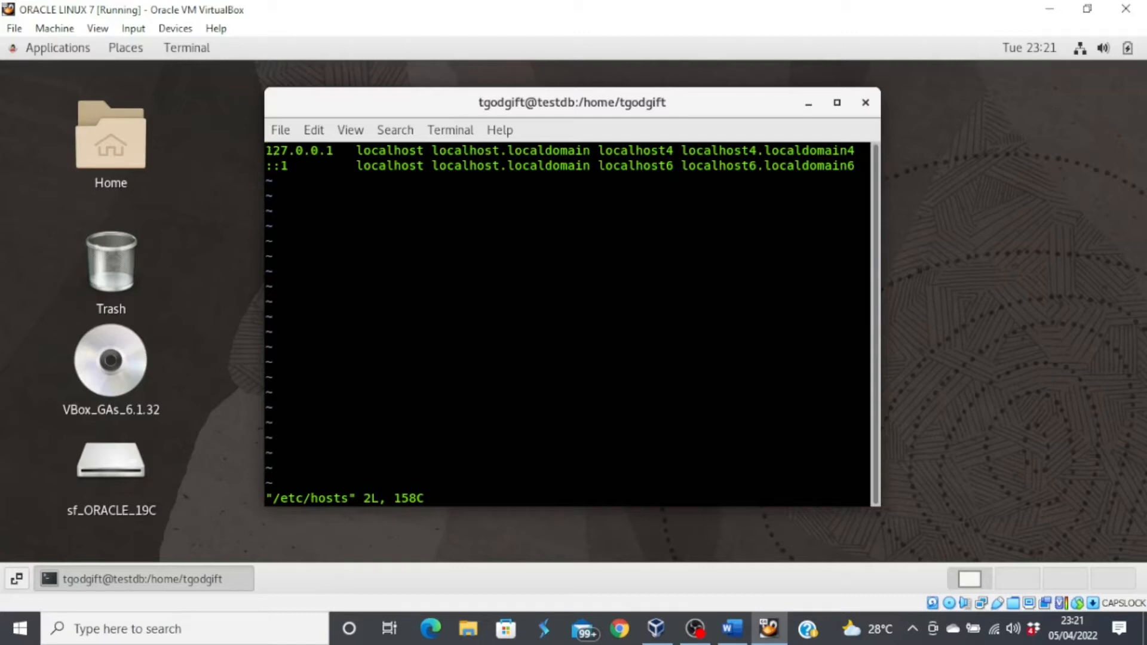
pyautogui.press('i')
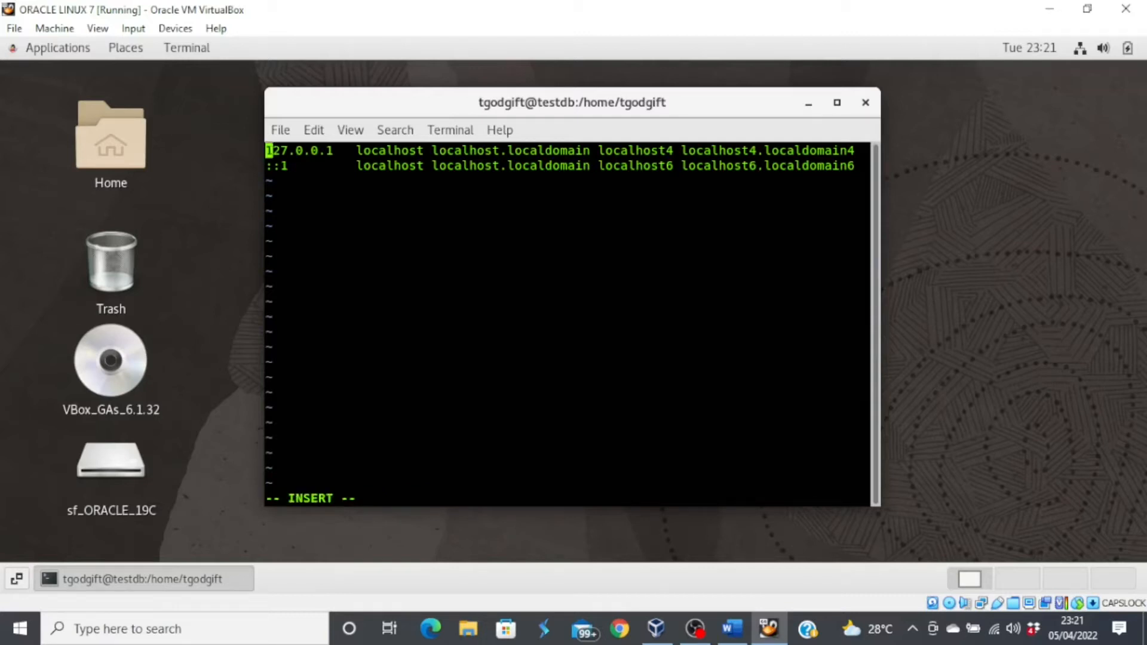
pyautogui.press('Down')
pyautogui.press('Right')
pyautogui.press('Right')
pyautogui.press('Right')
pyautogui.press('Right')
pyautogui.press('Right')
pyautogui.press('Right')
pyautogui.press('Right')
pyautogui.press('Right')
pyautogui.press('Right')
pyautogui.press('Right')
pyautogui.press('Right')
pyautogui.press('Right')
pyautogui.press('Right')
pyautogui.press('Right')
pyautogui.press('Right')
pyautogui.press('Right')
pyautogui.press('Right')
pyautogui.press('Right')
pyautogui.press('Right')
pyautogui.press('Right')
pyautogui.press('Right')
pyautogui.press('Right')
pyautogui.press('Right')
pyautogui.press('Right')
pyautogui.press('Right')
pyautogui.press('Right')
pyautogui.press('Right')
pyautogui.press('Right')
pyautogui.press('Right')
pyautogui.press('Right')
pyautogui.press('Right')
pyautogui.press('Right')
pyautogui.press('Right')
pyautogui.press('Right')
pyautogui.press('Right')
pyautogui.press('Right')
pyautogui.press('Right')
pyautogui.press('Right')
pyautogui.press('Right')
pyautogui.press('Right')
pyautogui.press('Right')
pyautogui.press('Right')
pyautogui.press('Right')
pyautogui.press('Right')
pyautogui.press('Right')
pyautogui.press('Right')
pyautogui.press('Return')
# - Enter the line '192.168.0.187 testdb.com testdb' using the pasted IP address
pyautogui.rightClick(274, 184)
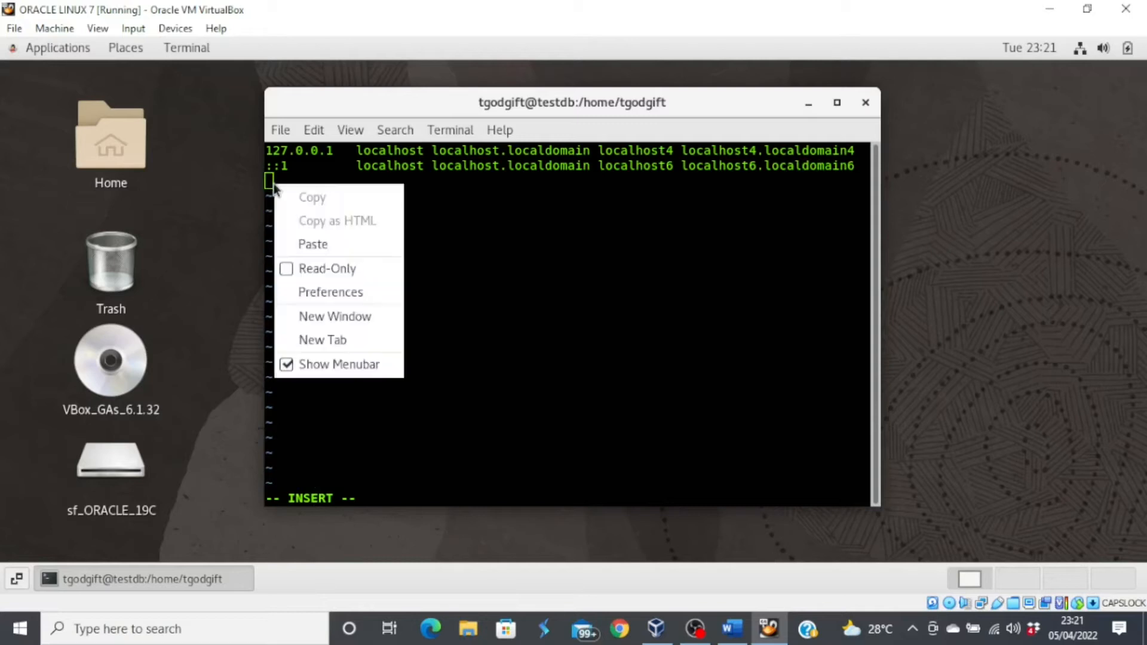
pyautogui.click(328, 246)
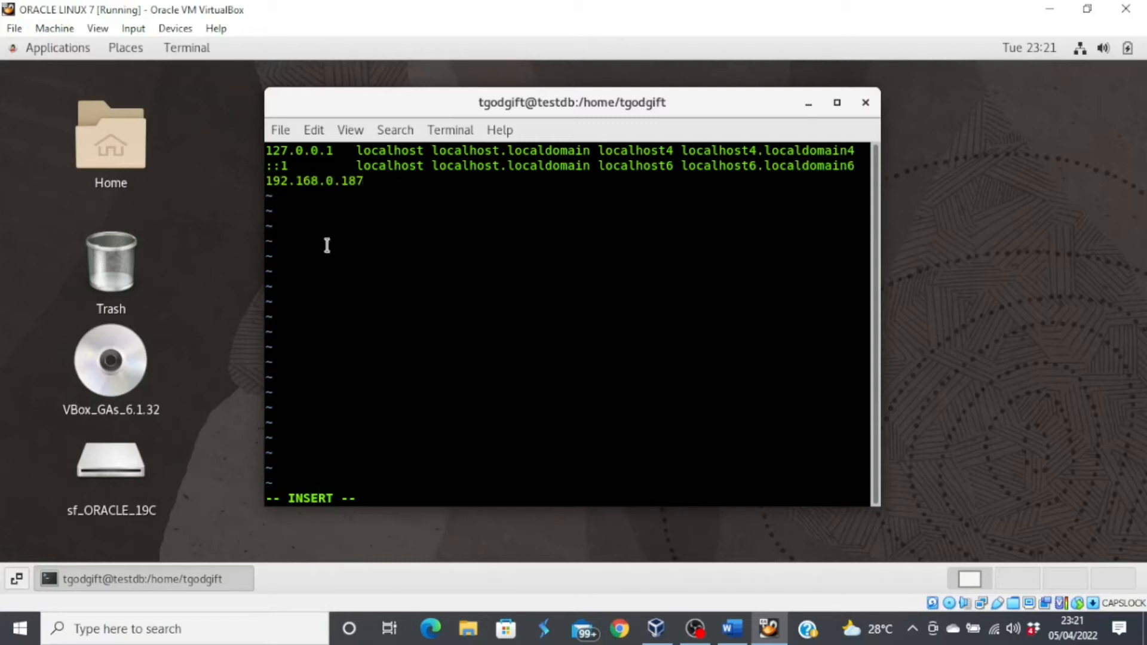
pyautogui.press('Tab')
pyautogui.write('testdb.com')
pyautogui.press('Tab')
pyautogui.write('tst')
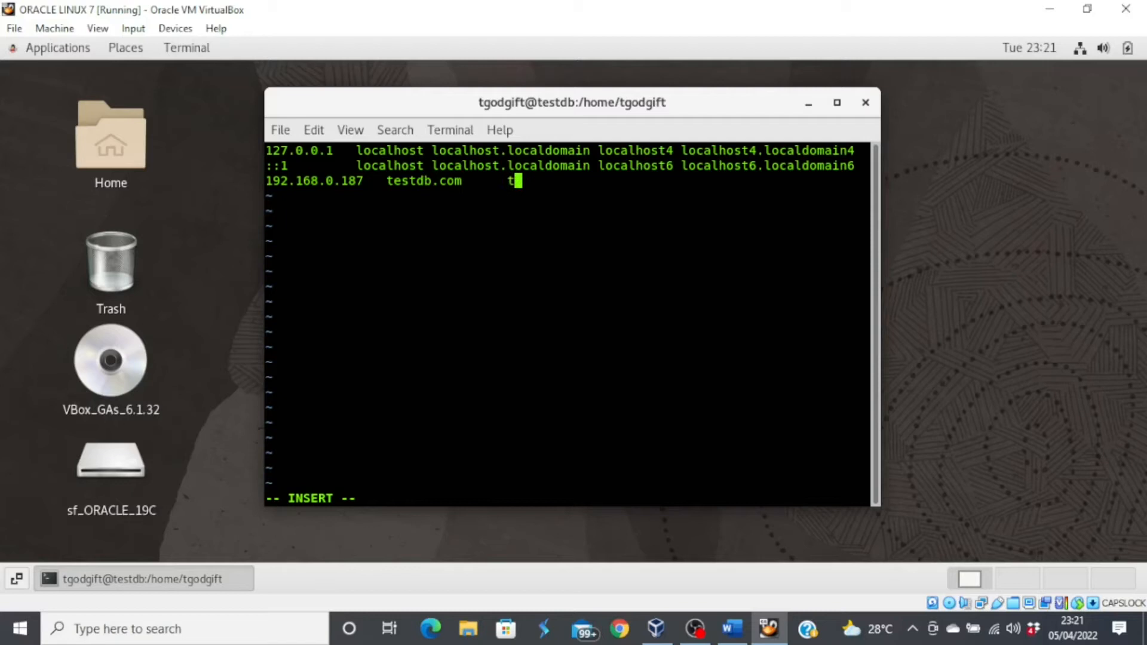
pyautogui.press('BackSpace')
pyautogui.press('BackSpace')
pyautogui.write('estdb')
# - Save /etc/hosts and exit vi with :wq
pyautogui.press('Escape')
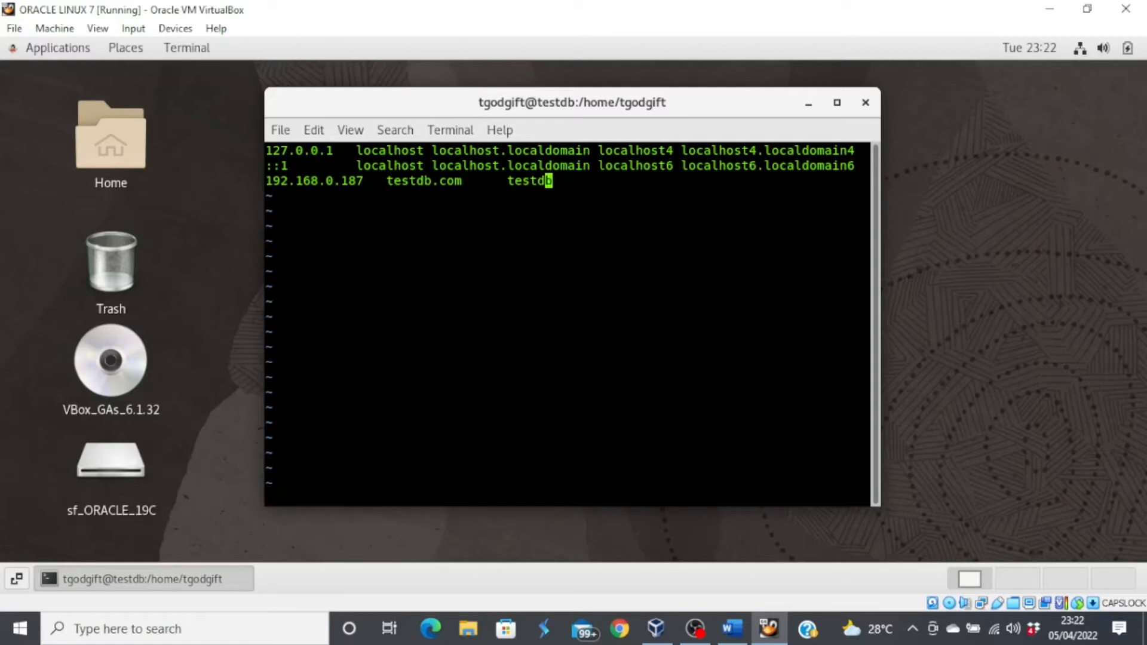
pyautogui.hotkey('shift', ':')
pyautogui.write('wq!')
pyautogui.press('Return')
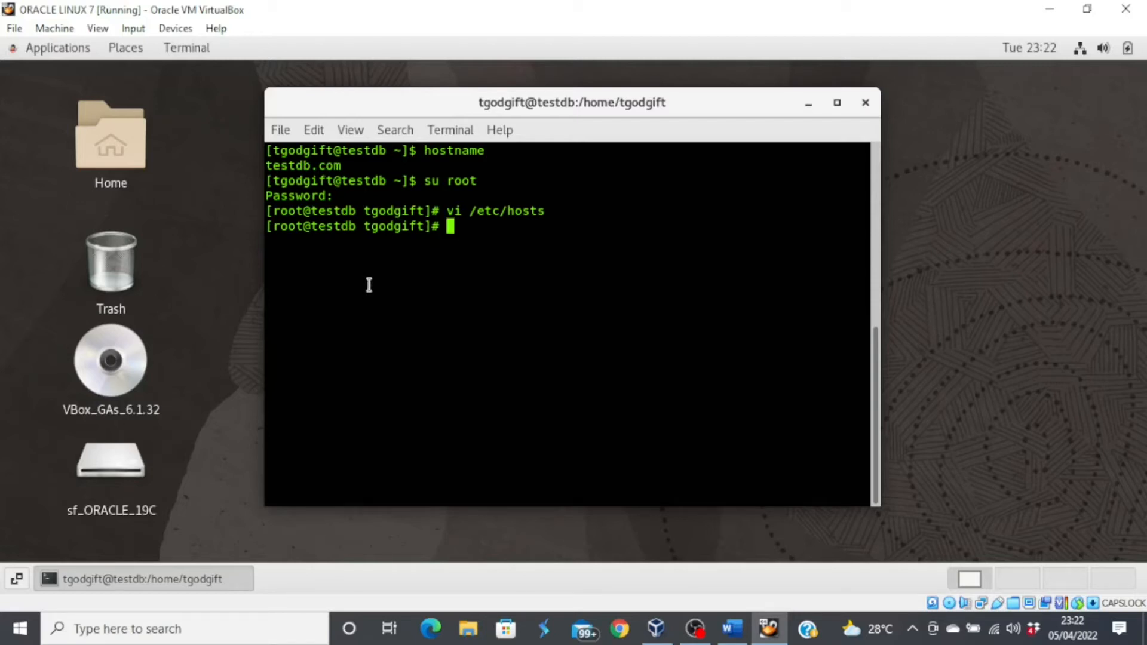
# - Run yum install -y oracle-database-preinstall-19c as root, fixing a typo in the package name
pyautogui.write('yum install')
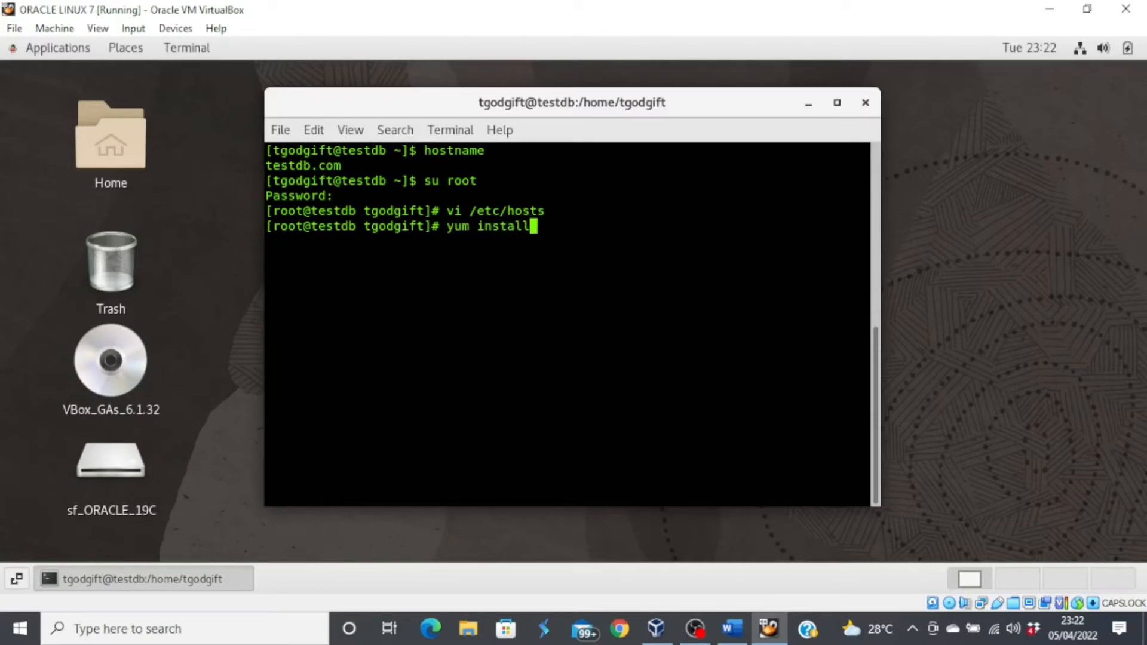
pyautogui.write(' -y oracl')
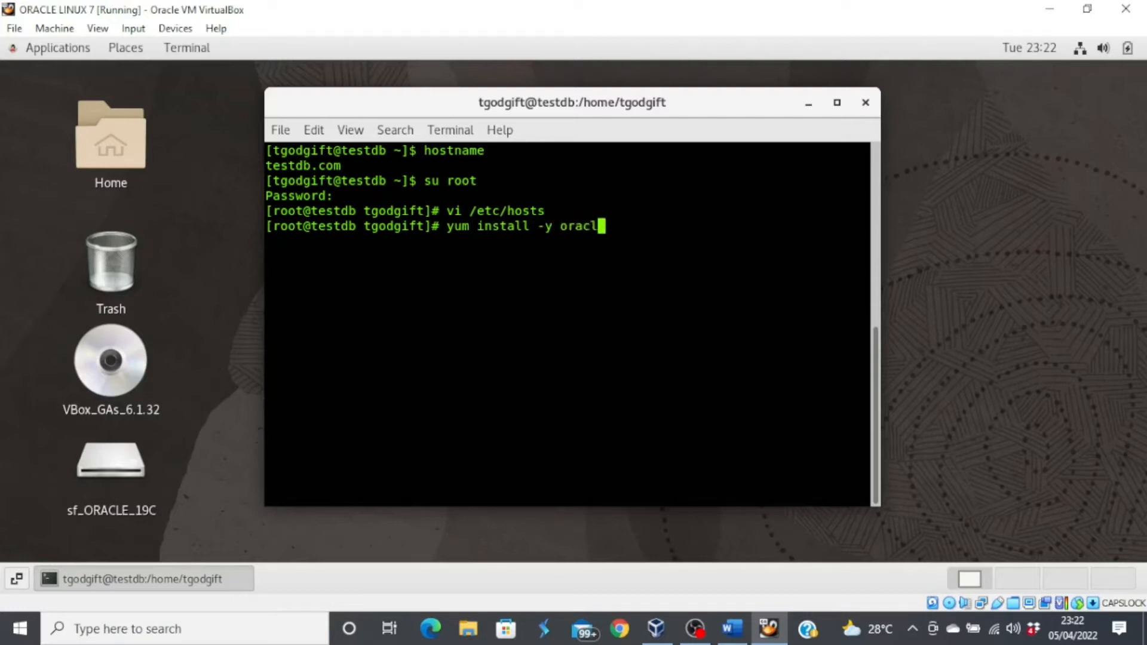
pyautogui.write('e-database')
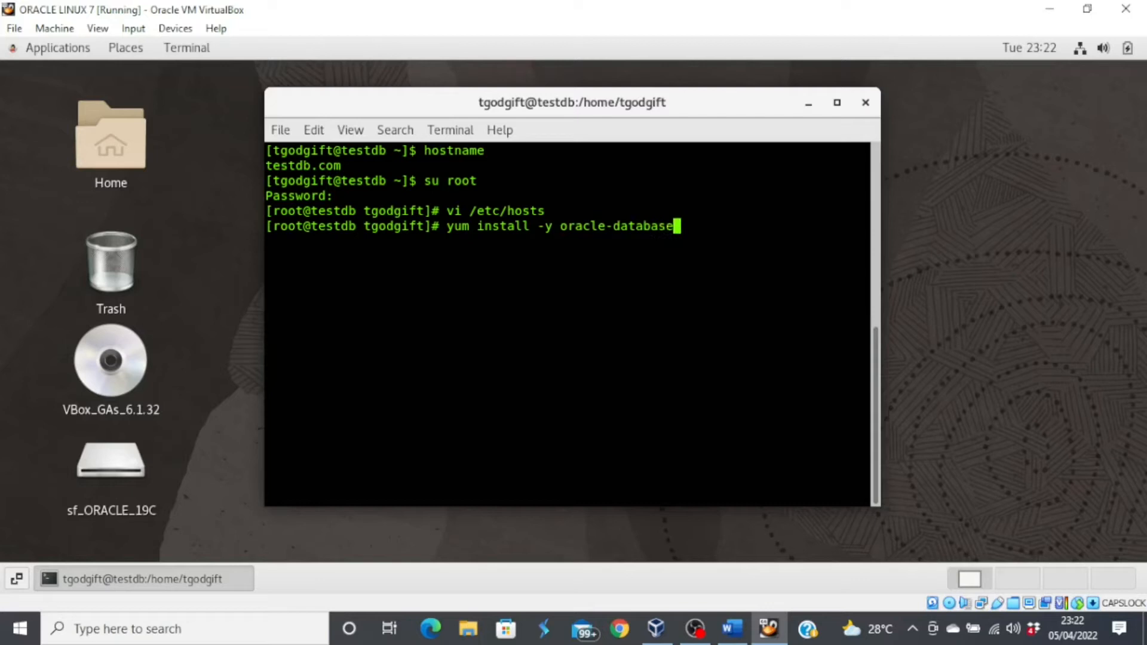
pyautogui.write('-preinstall')
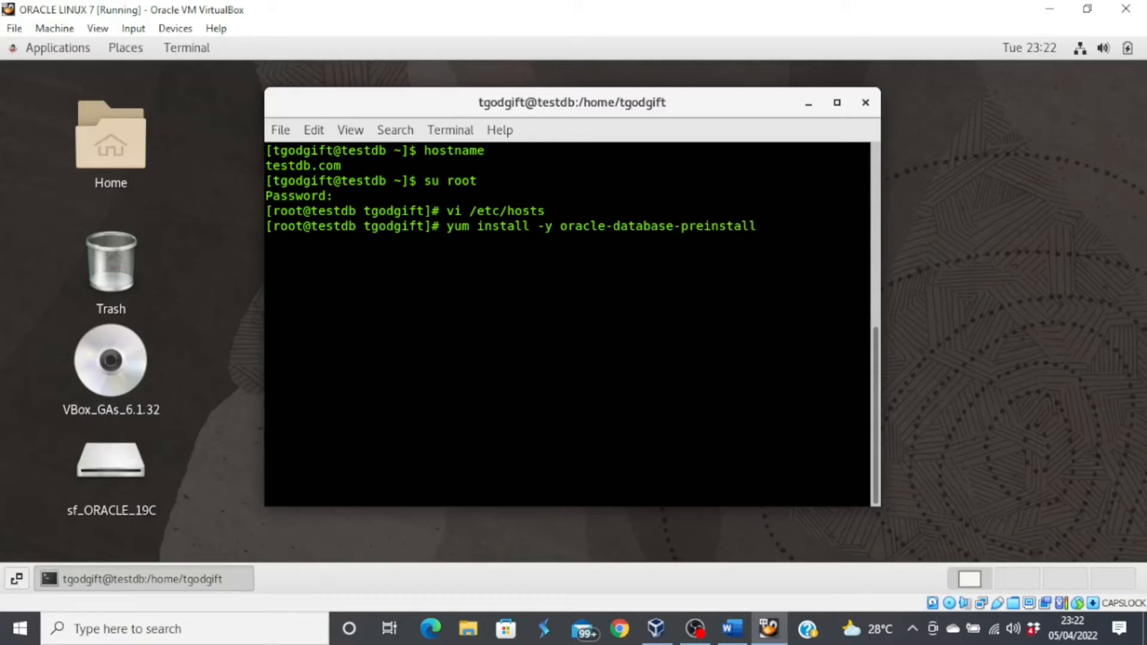
pyautogui.write('-19c')
pyautogui.press('Return')
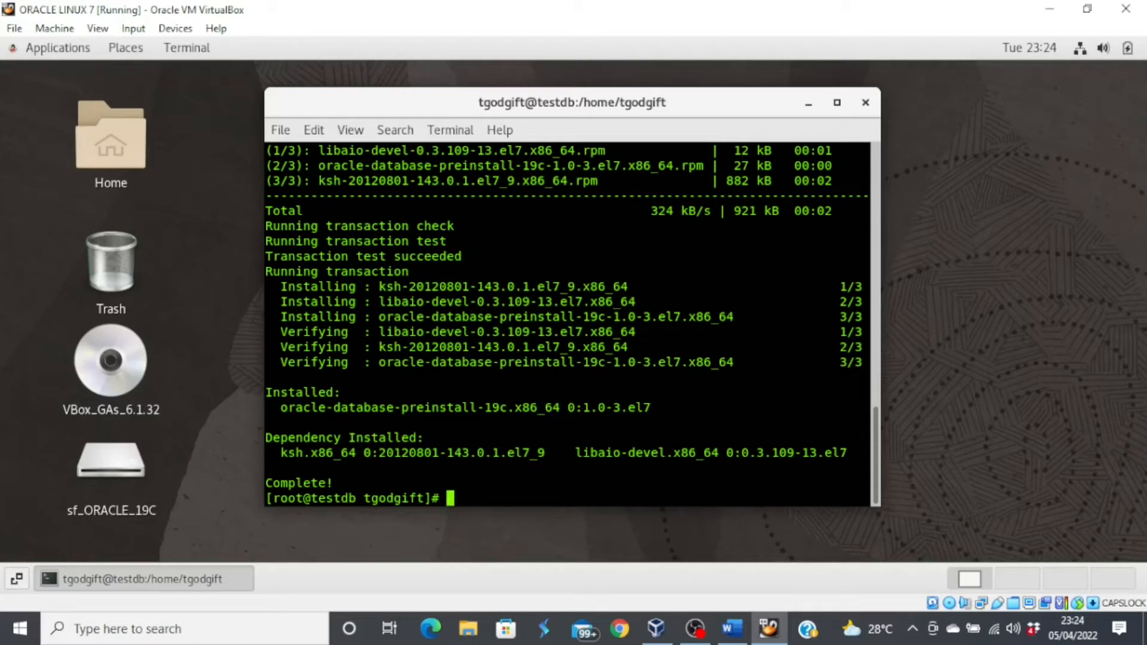
# - Create /u01/app/oracle/product/19/db_1, then give /u01 recursively to oracle:oinstall with 775 permissions
pyautogui.write('mkdir -p /u0')
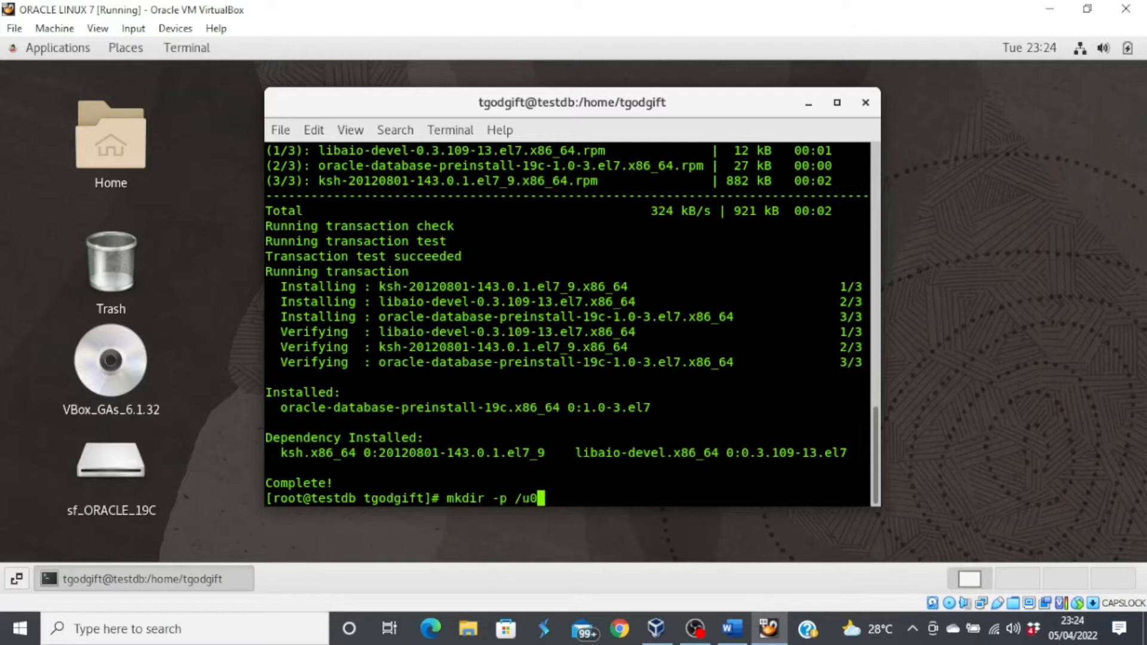
pyautogui.write('1/app/oracl')
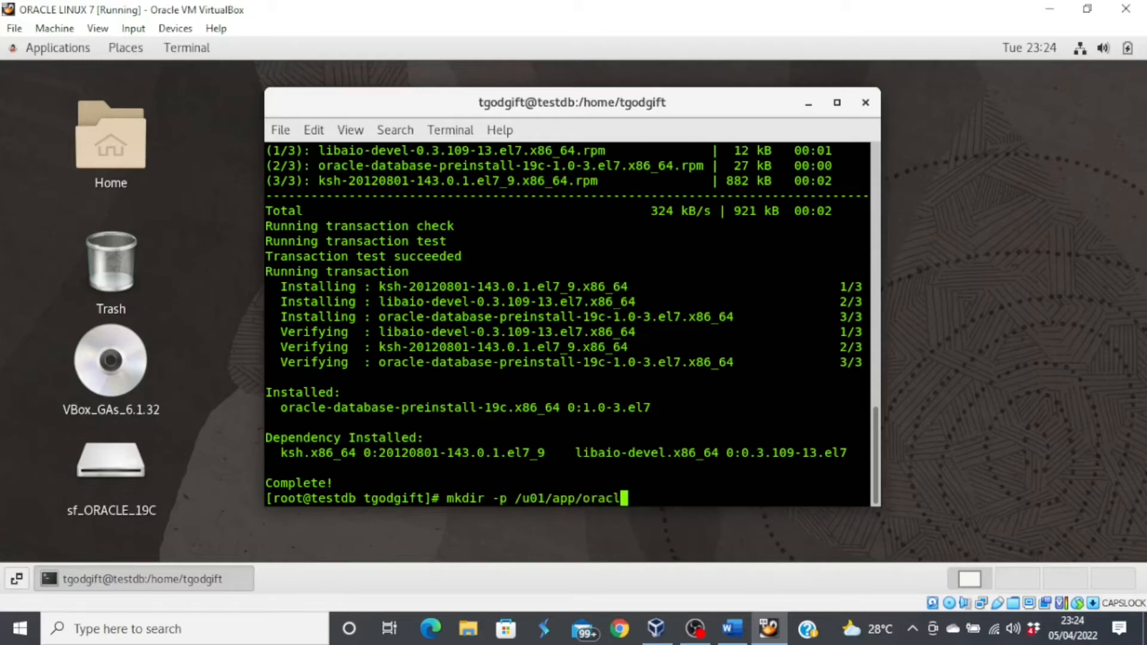
pyautogui.write('e/produc')
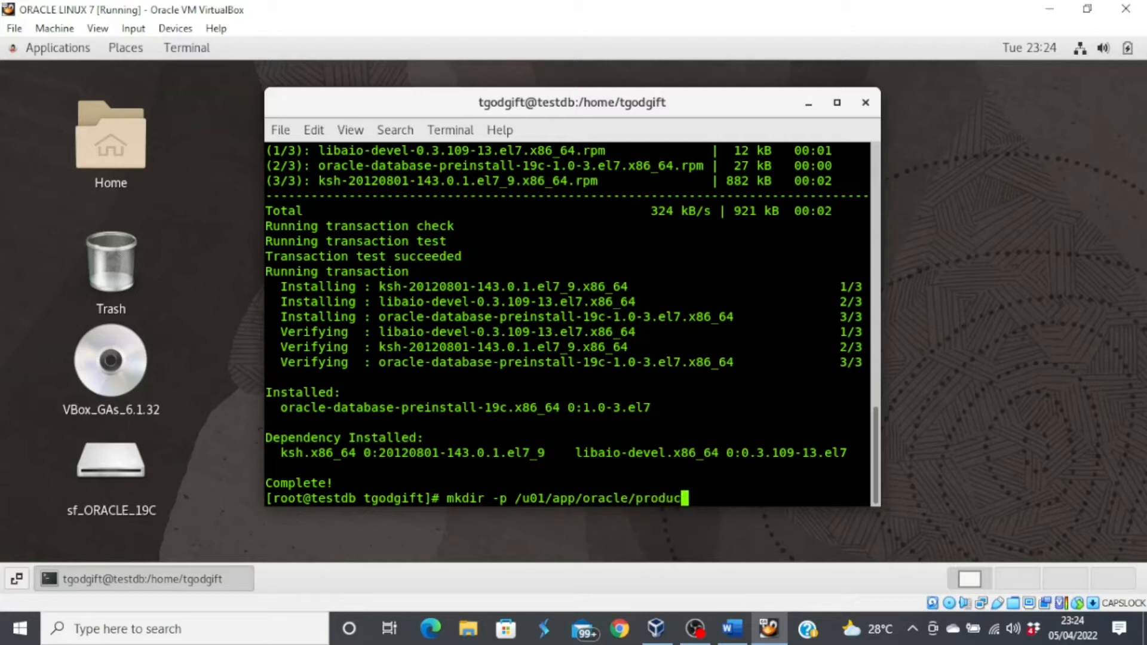
pyautogui.write('t/19/db_1')
pyautogui.press('Return')
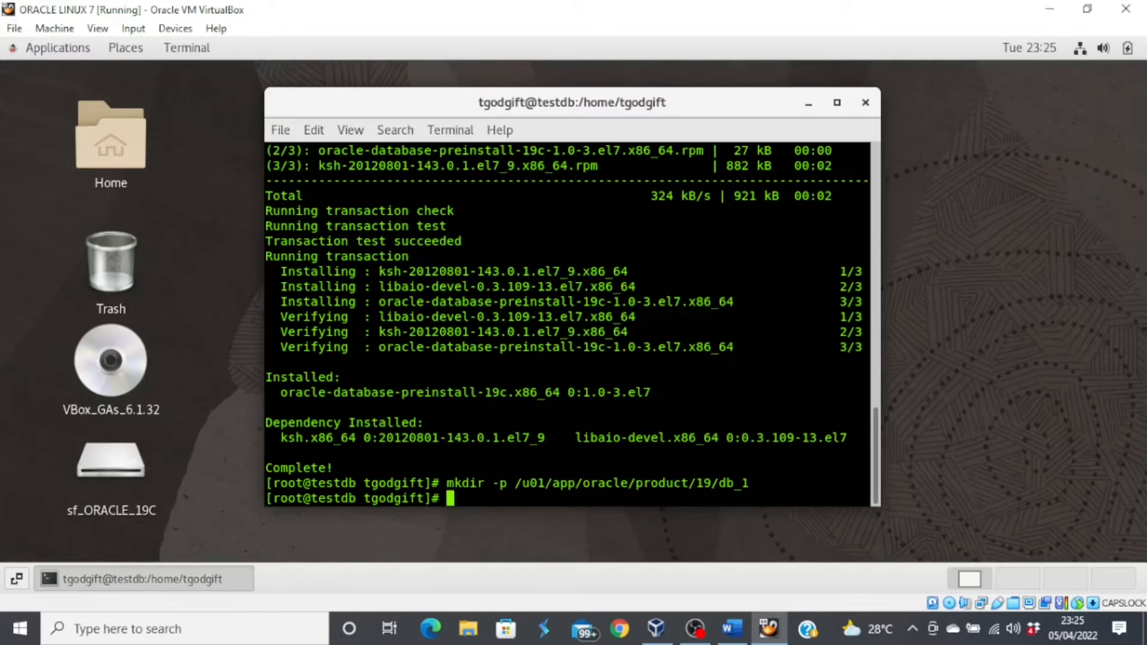
pyautogui.write('chown -R')
pyautogui.write('ora')
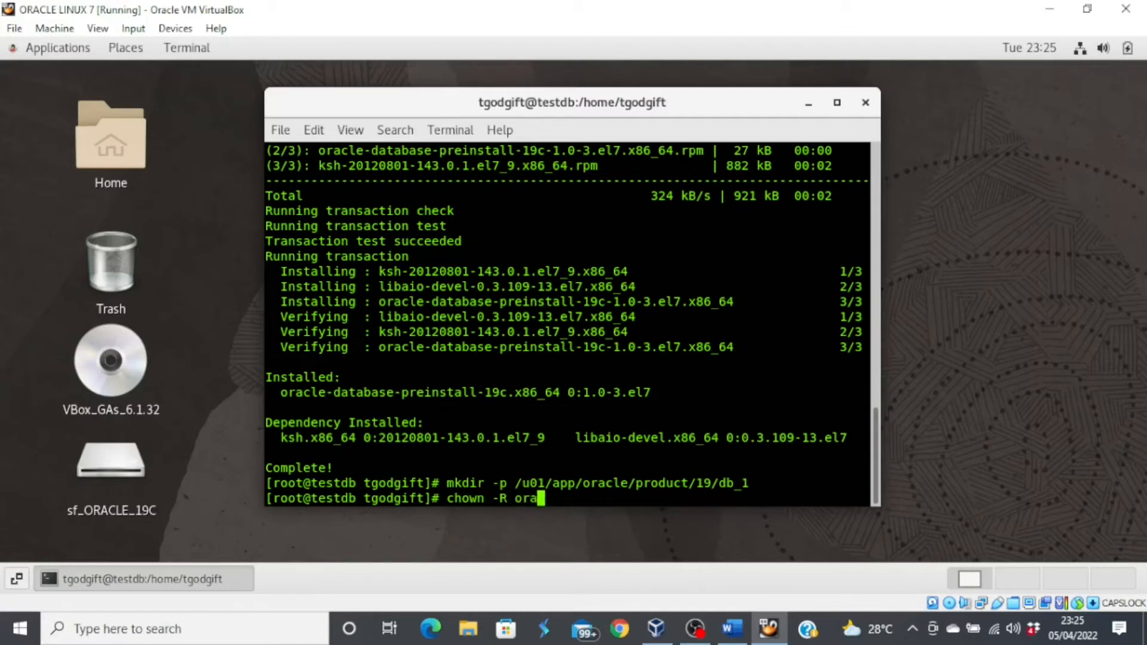
pyautogui.write('cle:oins')
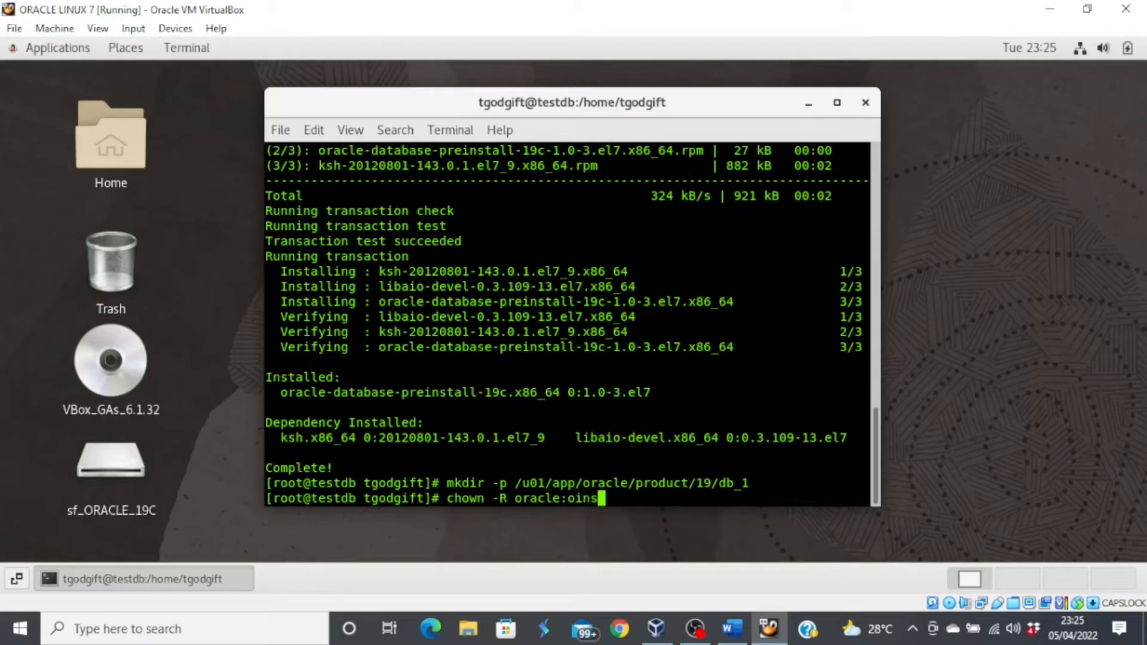
pyautogui.write('tall /u01')
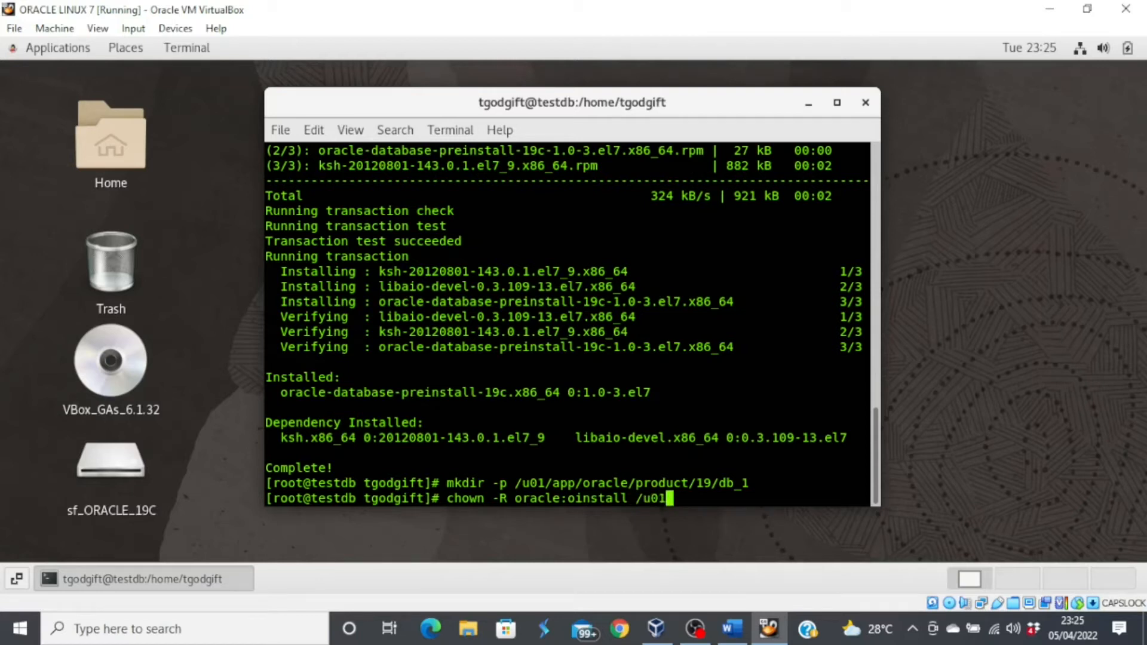
pyautogui.press('Return')
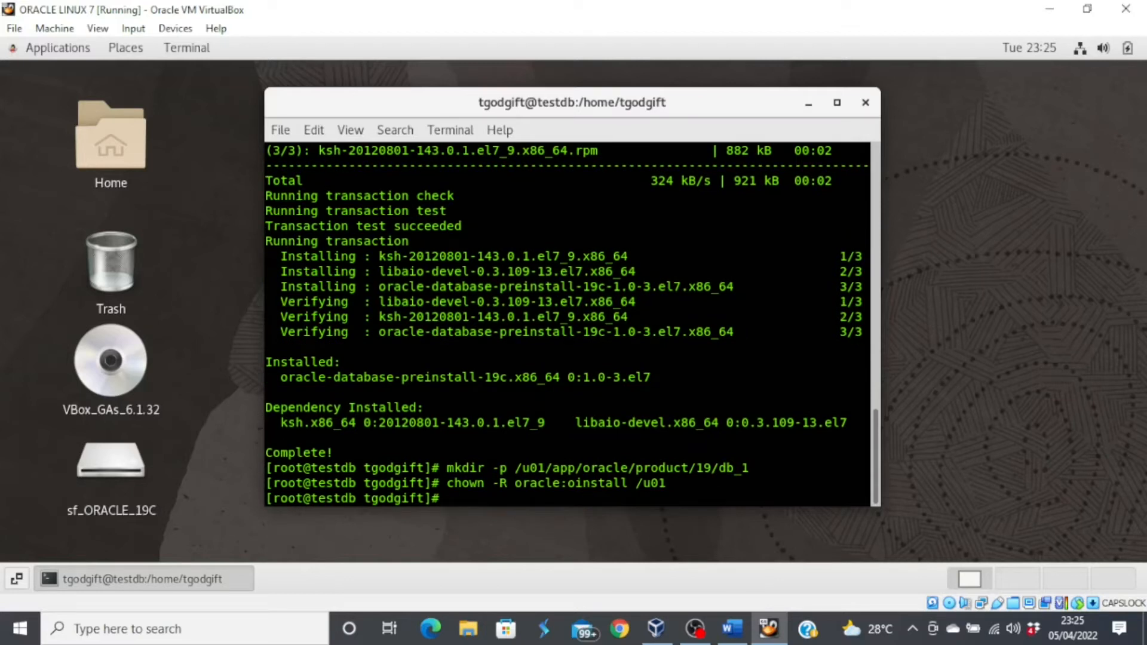
pyautogui.write('chmod -R 775 /')
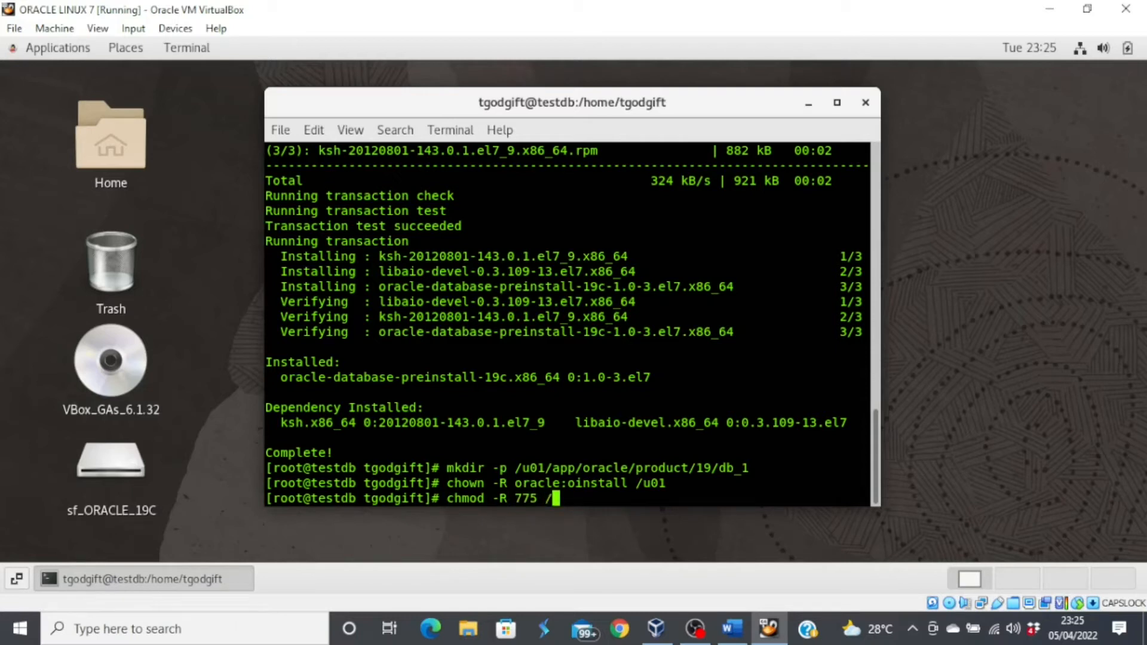
pyautogui.write('u01')
pyautogui.press('Return')
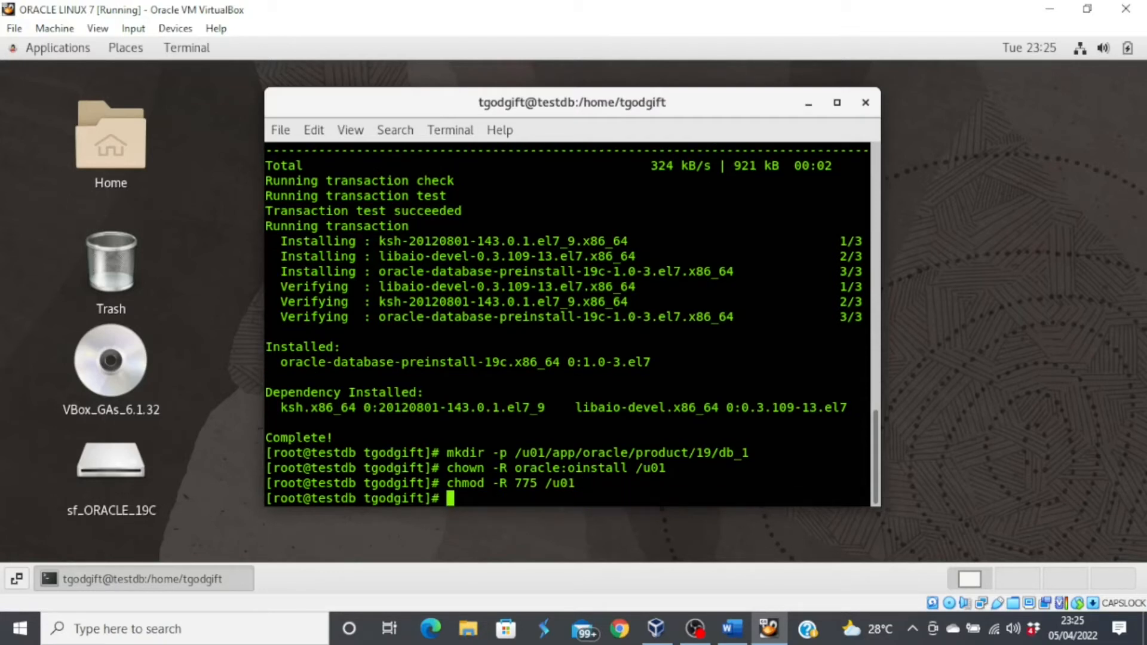
# - Stop the firewalld service with systemctl, correcting the mistyped 'firewall' name
pyautogui.write('system')
pyautogui.write('ctl stop firewall')
pyautogui.press('Return')
pyautogui.press('Up')
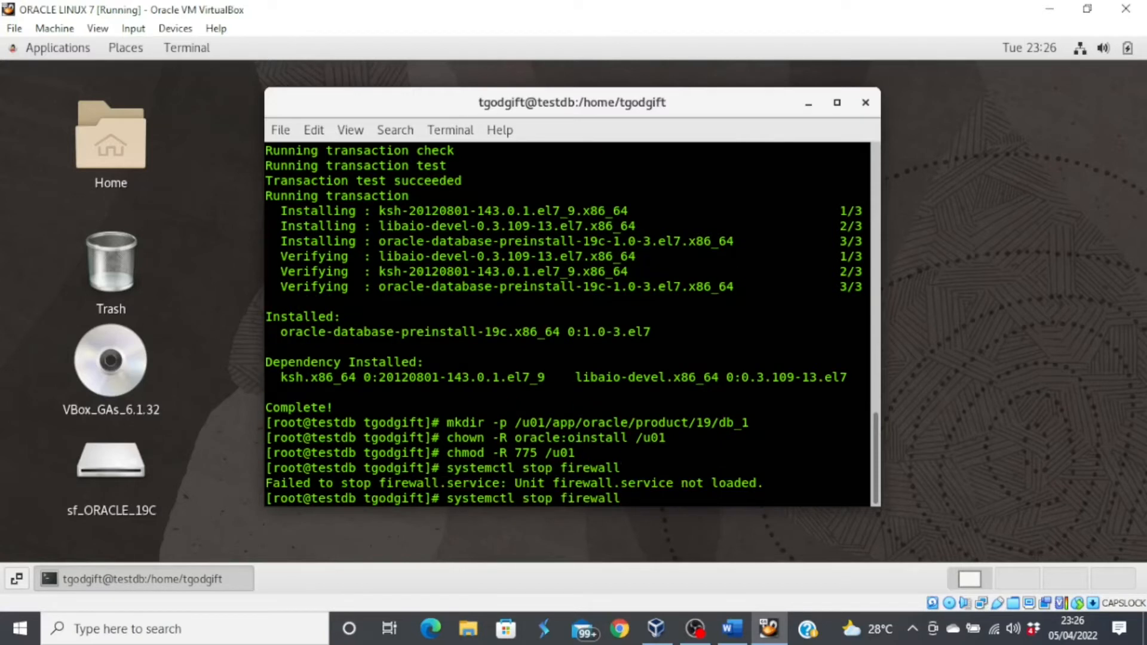
pyautogui.write('d')
pyautogui.press('Return')
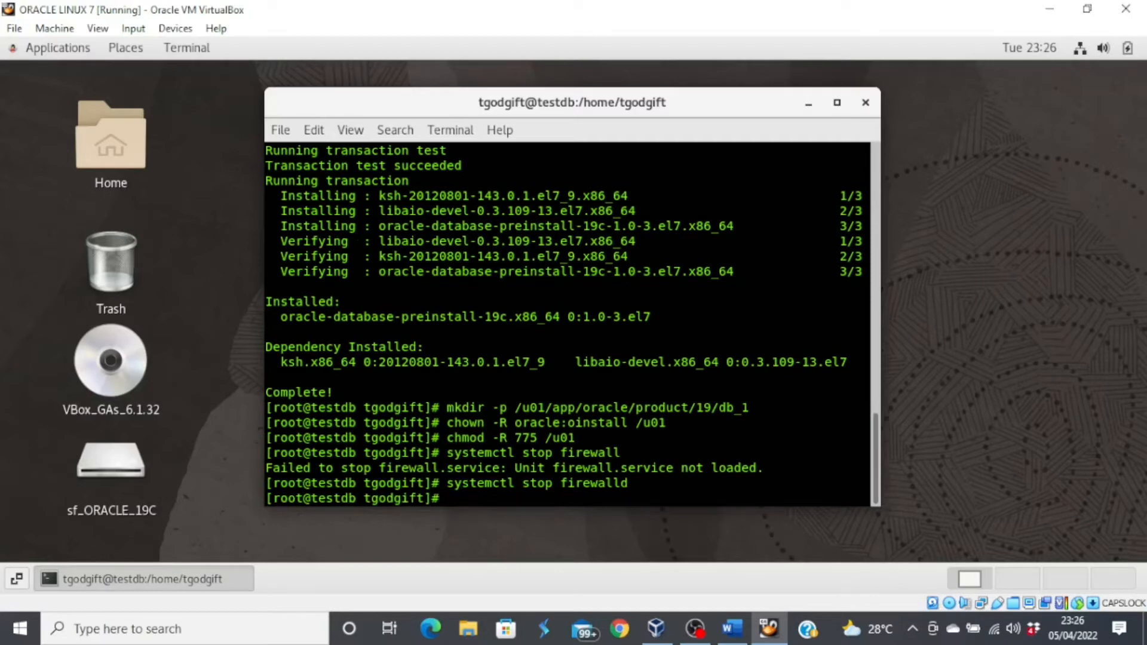
# - Disable firewalld with 'systemctl disable firewalld' and check the removed symlinks output
pyautogui.press('Up')
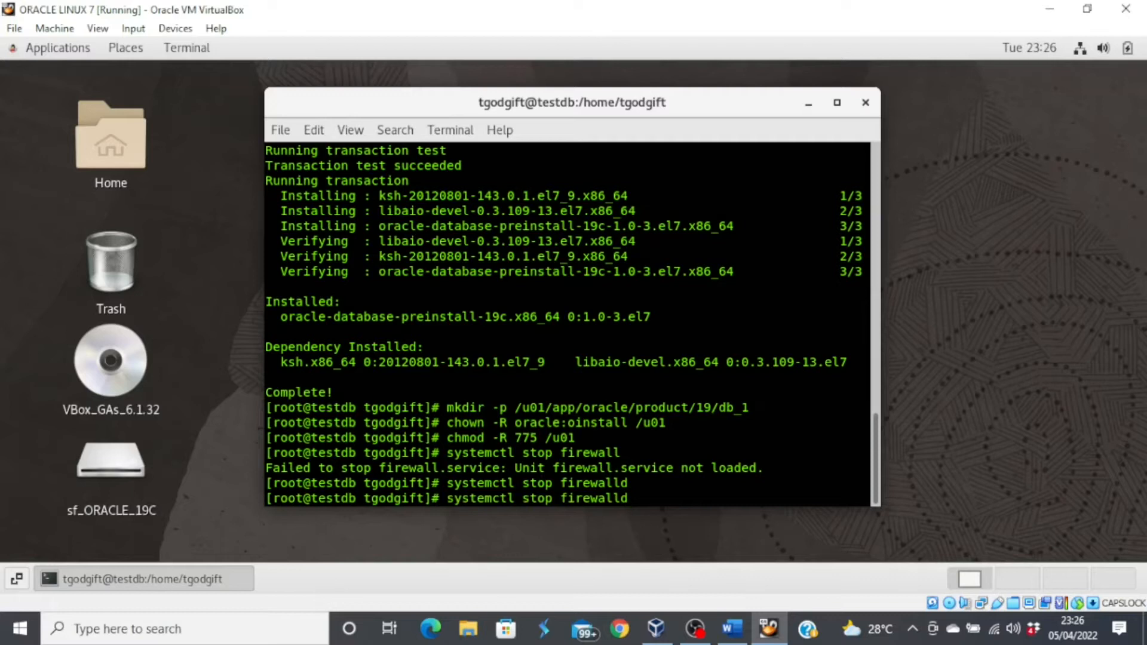
pyautogui.press('Left')
pyautogui.press('Left')
pyautogui.press('Left')
pyautogui.press('Left')
pyautogui.press('Left')
pyautogui.press('Left')
pyautogui.press('Left')
pyautogui.press('Left')
pyautogui.press('Left')
pyautogui.press('Left')
pyautogui.press('BackSpace')
pyautogui.press('BackSpace')
pyautogui.press('BackSpace')
pyautogui.press('BackSpace')
pyautogui.write('disable')
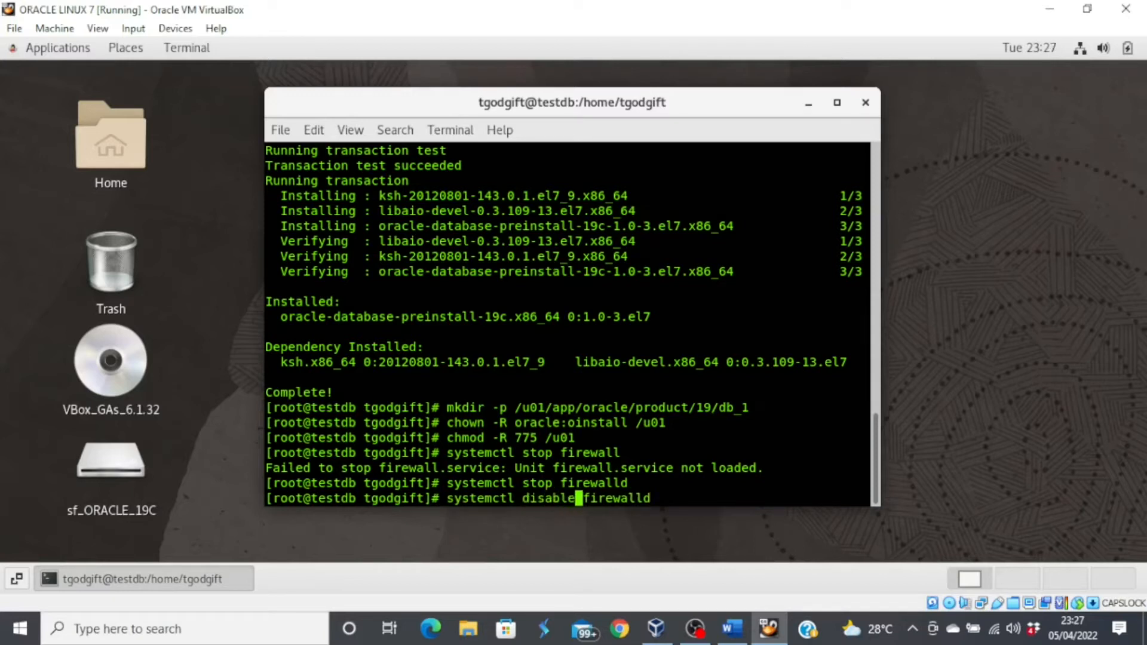
pyautogui.press('Right')
pyautogui.press('Right')
pyautogui.press('Right')
pyautogui.press('Right')
pyautogui.press('Right')
pyautogui.press('Right')
pyautogui.press('Right')
pyautogui.press('Right')
pyautogui.press('Right')
pyautogui.press('Right')
pyautogui.press('Return')
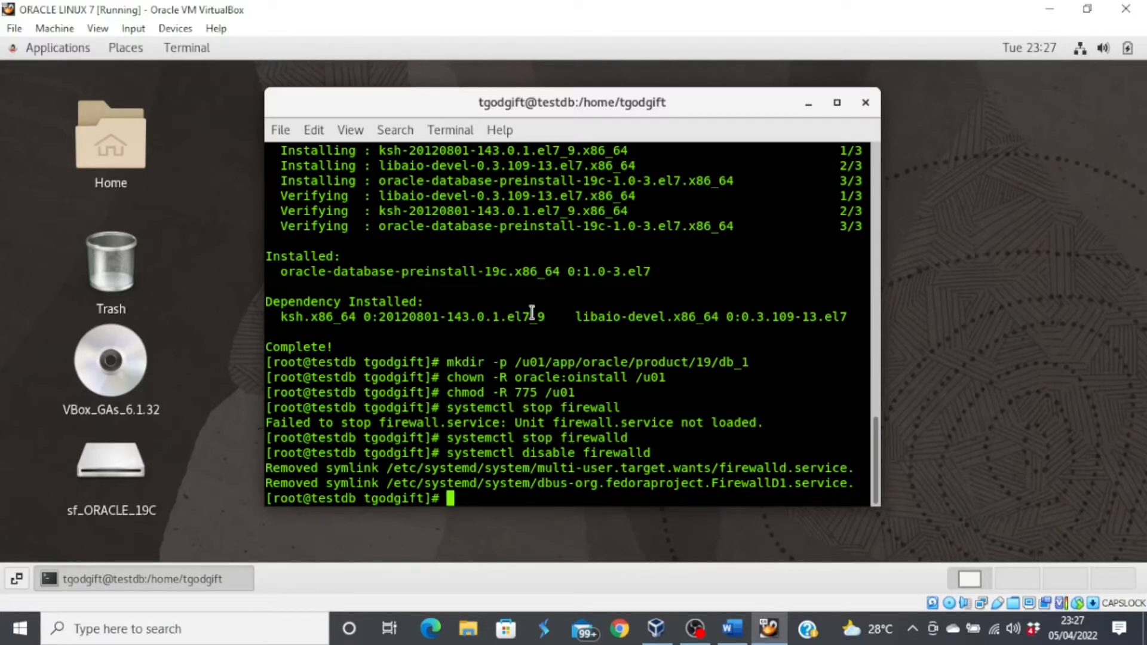
pyautogui.scroll(2, 569, 343)
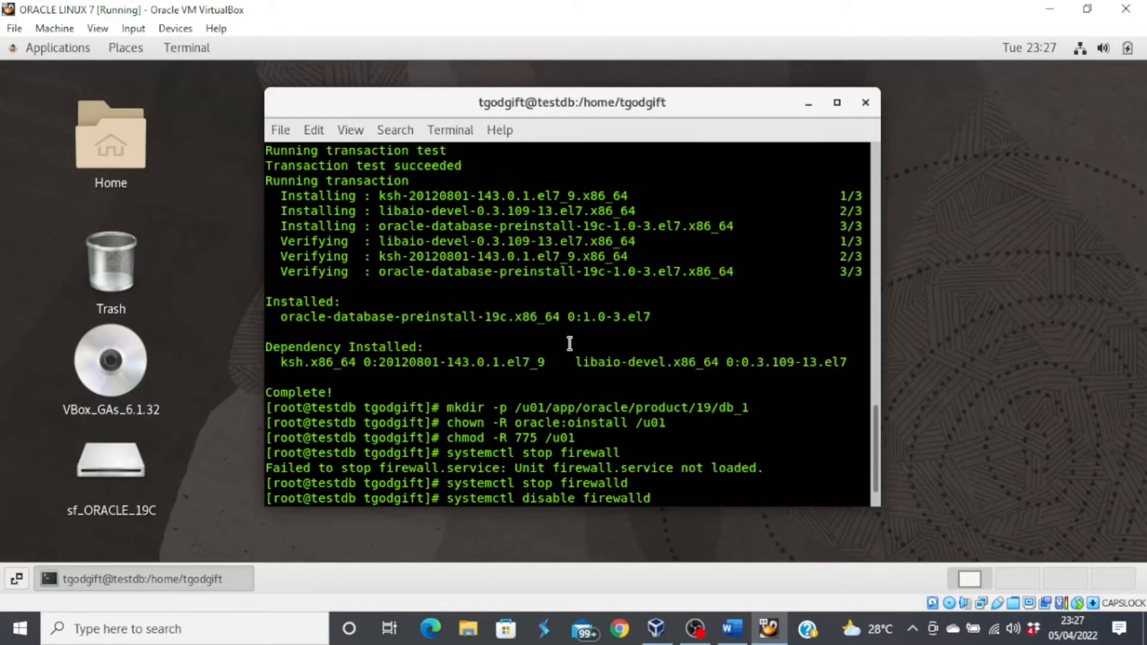
pyautogui.scroll(3, 569, 343)
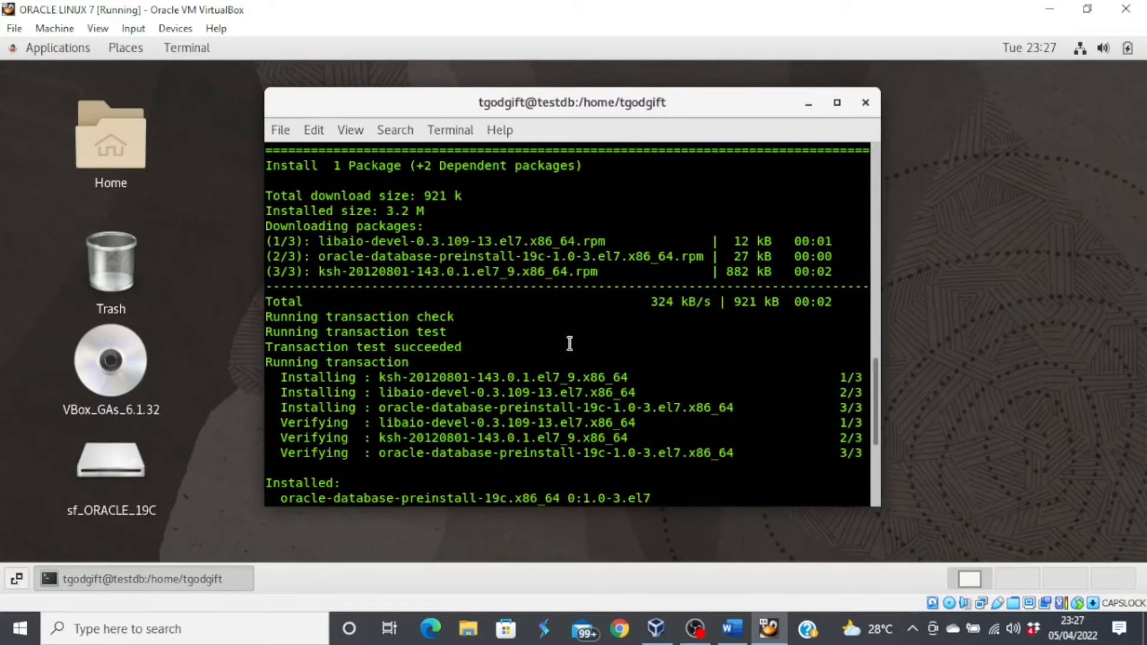
pyautogui.scroll(3, 569, 343)
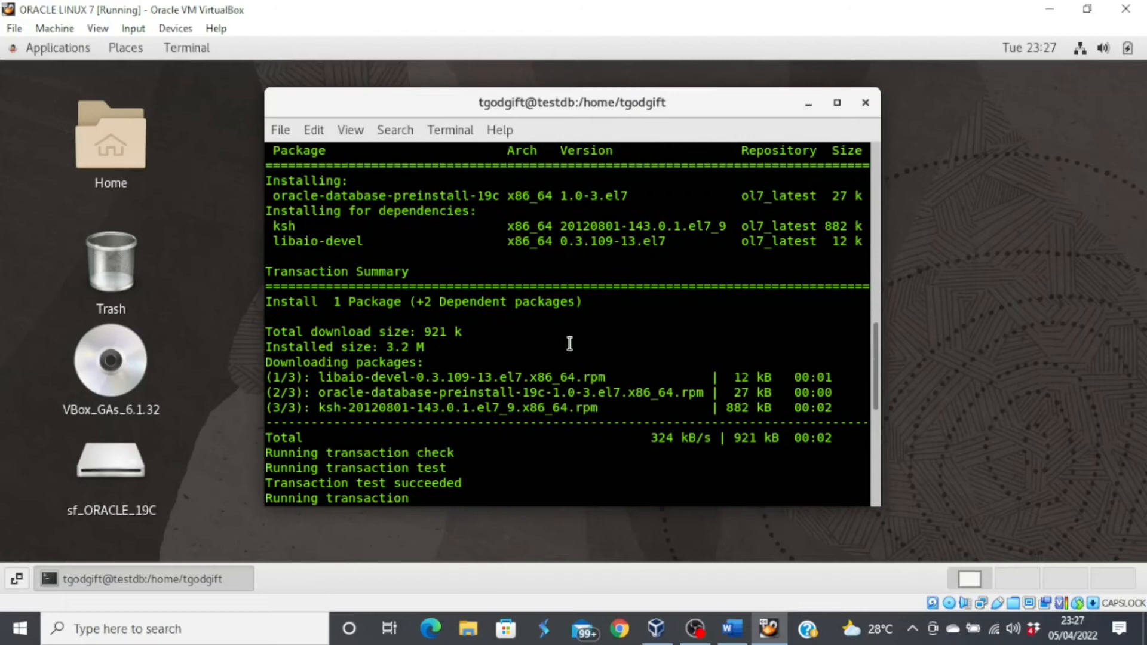
pyautogui.scroll(-8, 569, 343)
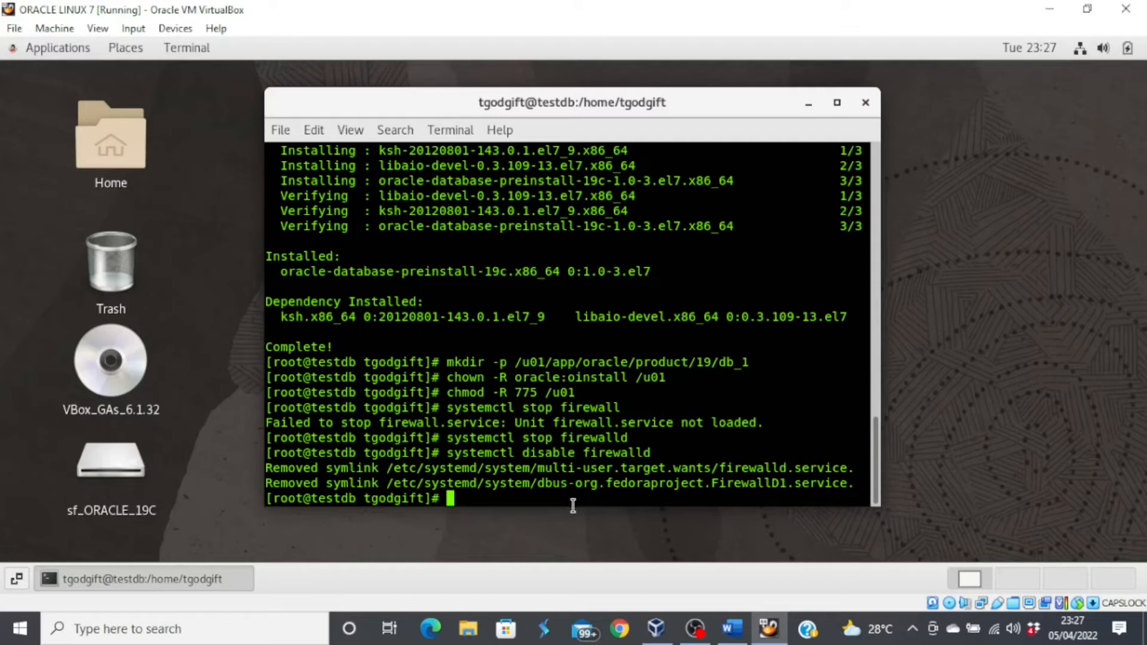
# - Run 'passwd oracle' and enter the new password twice
pyautogui.write('passwd oracle')
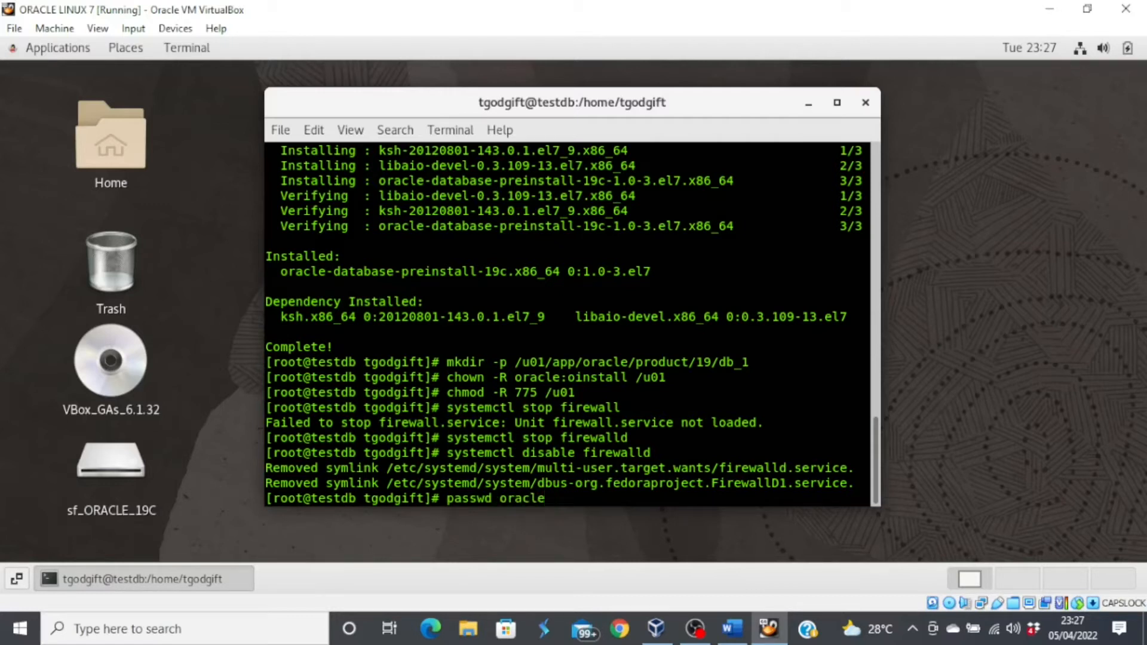
pyautogui.press('Return')
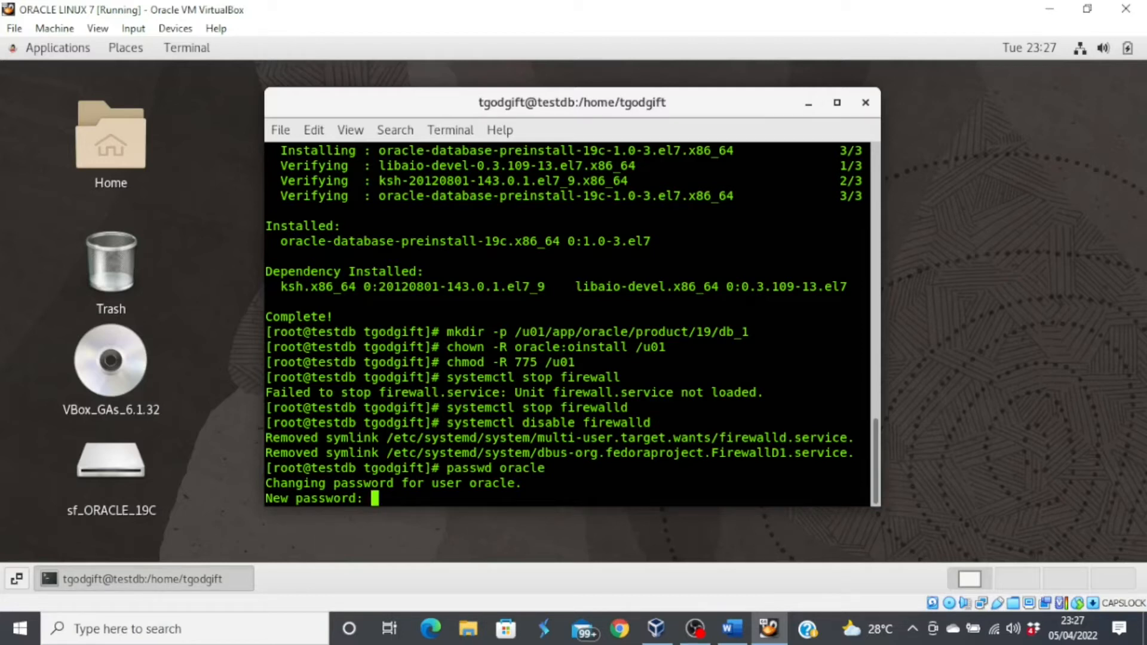
pyautogui.press('Return')
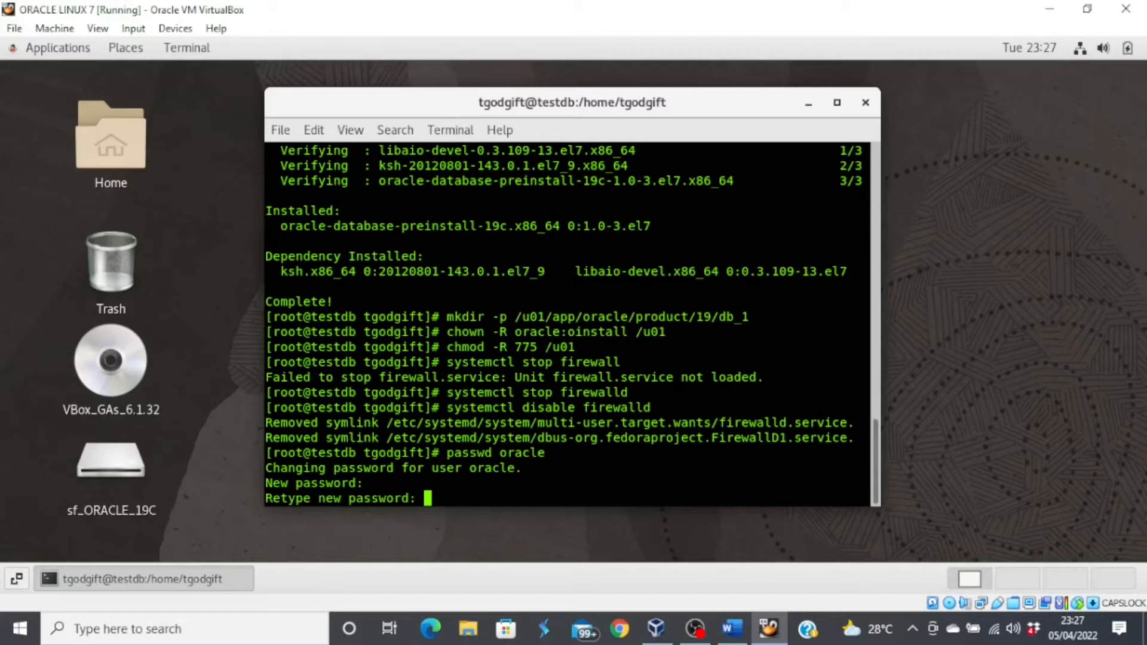
pyautogui.press('Return')
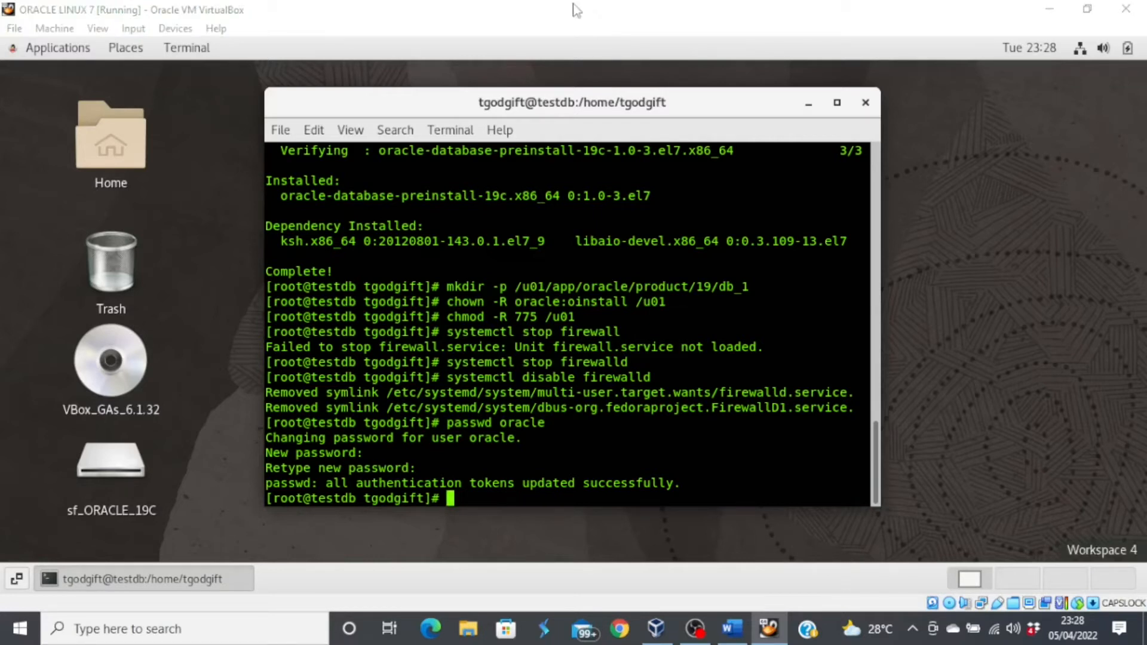
# - Exit the root shell and close the terminal window
pyautogui.click(574, 10)
pyautogui.write('ex')
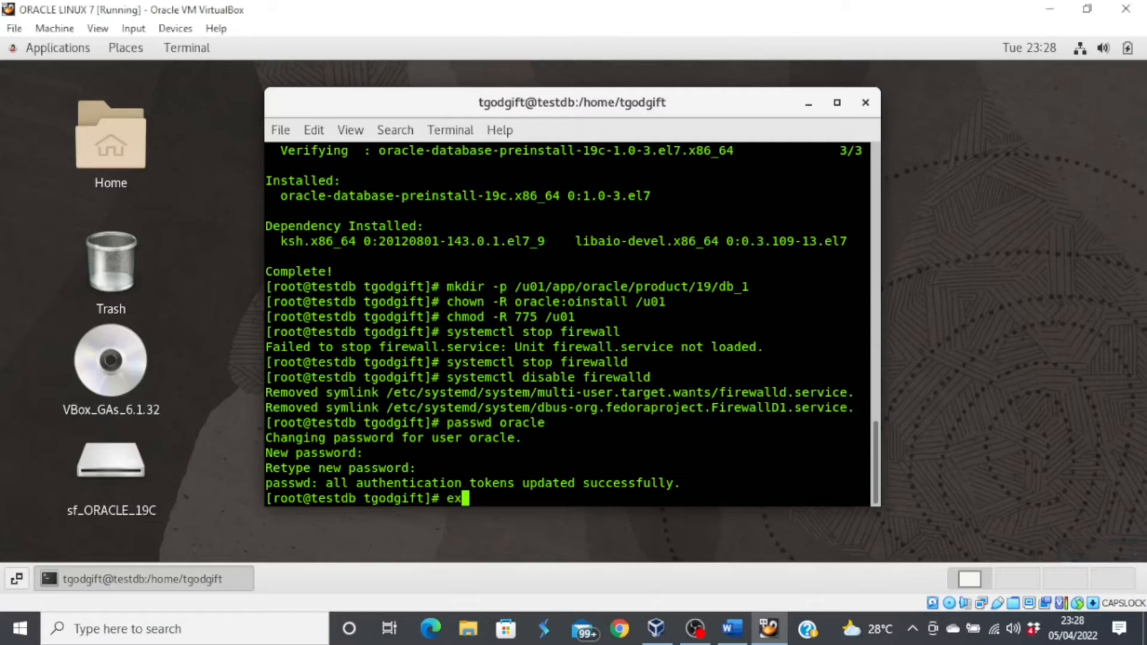
pyautogui.write('it')
pyautogui.press('Return')
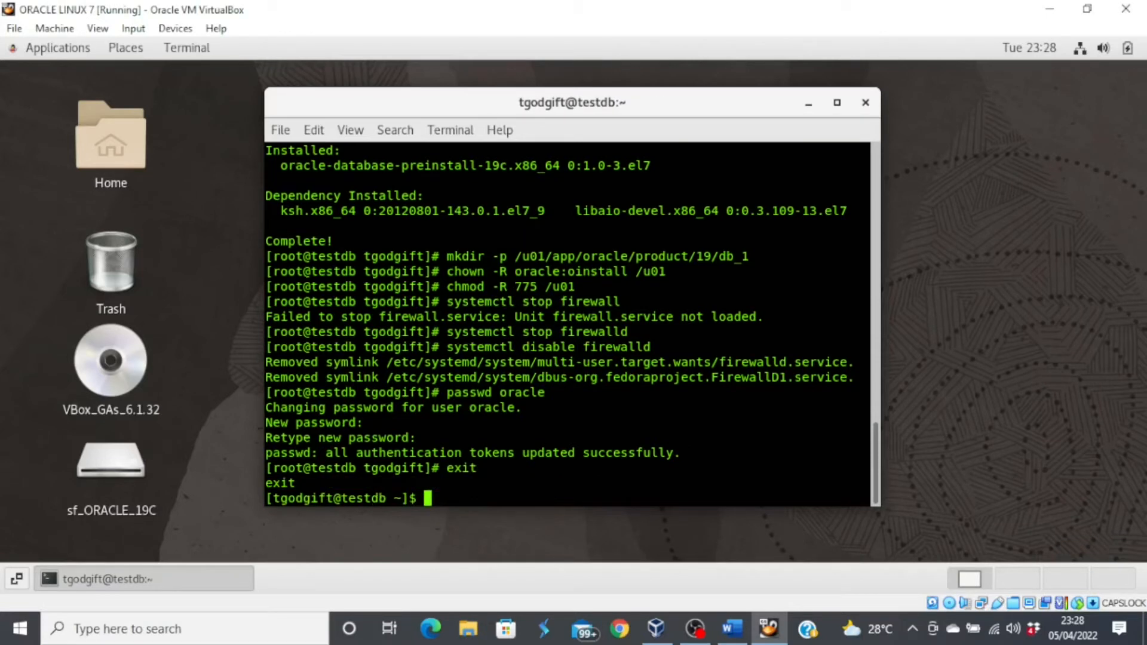
pyautogui.write('exit')
pyautogui.press('Return')
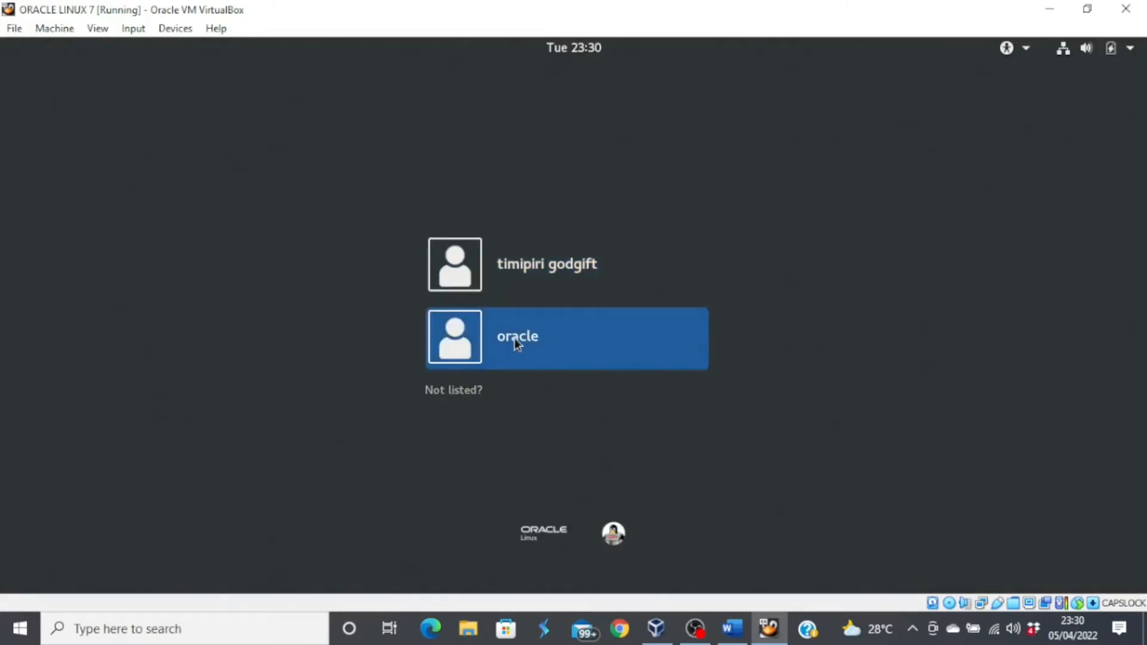
# - Sign in to the desktop as the oracle user with its password
pyautogui.click(514, 338)
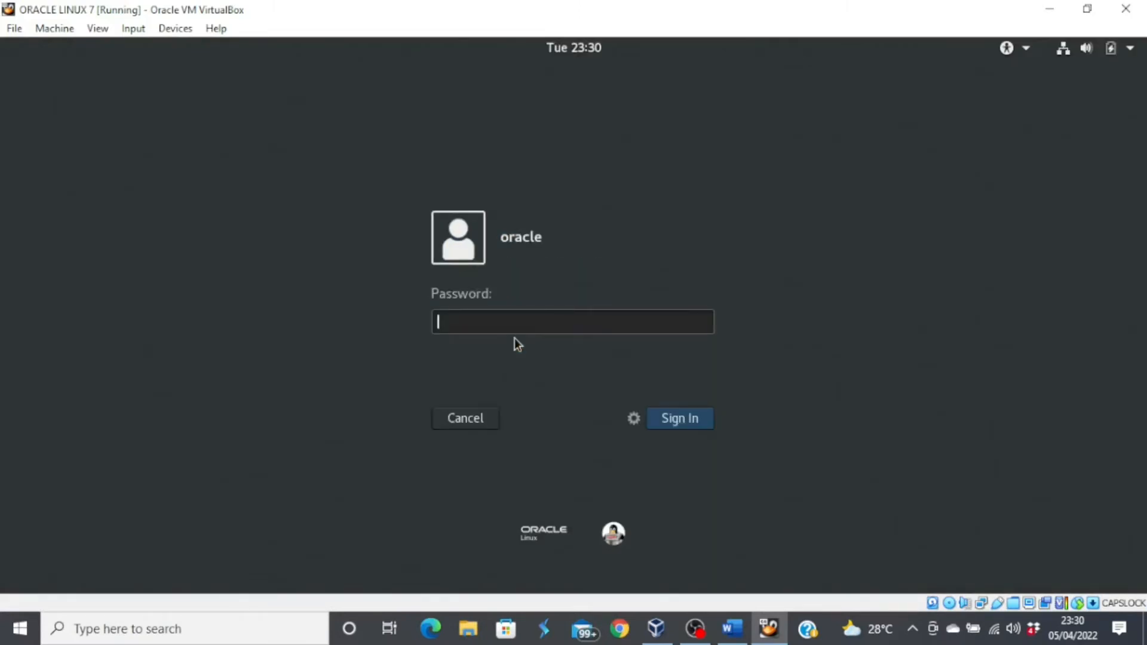
pyautogui.write('oracle123456')
pyautogui.press('Return')
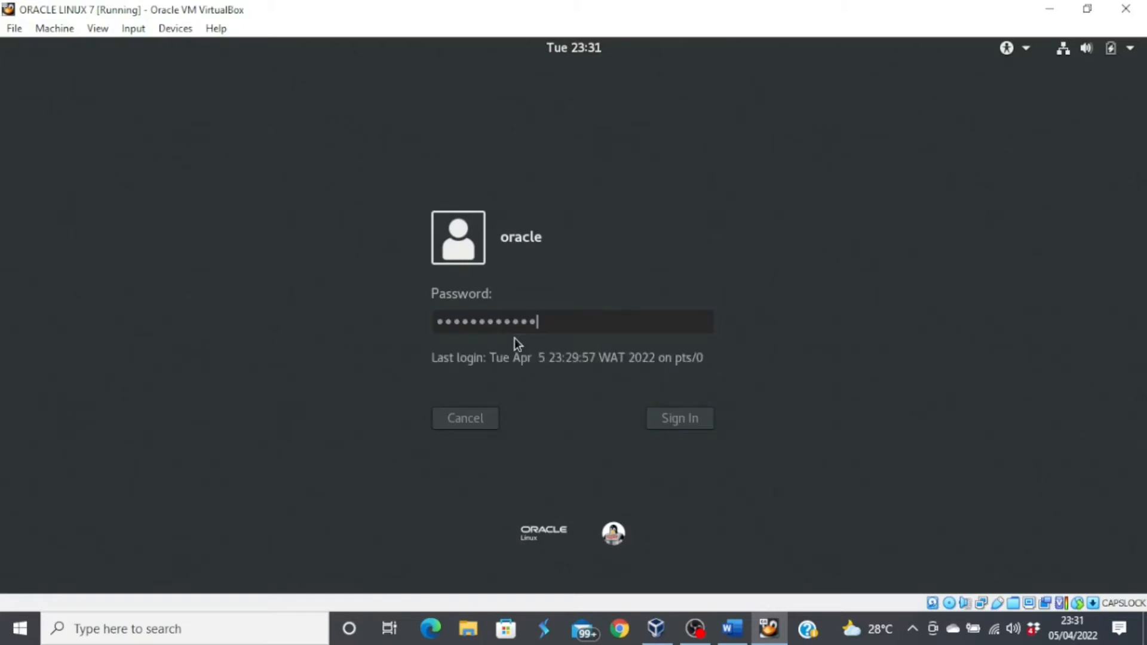
pyautogui.rightClick(645, 254)
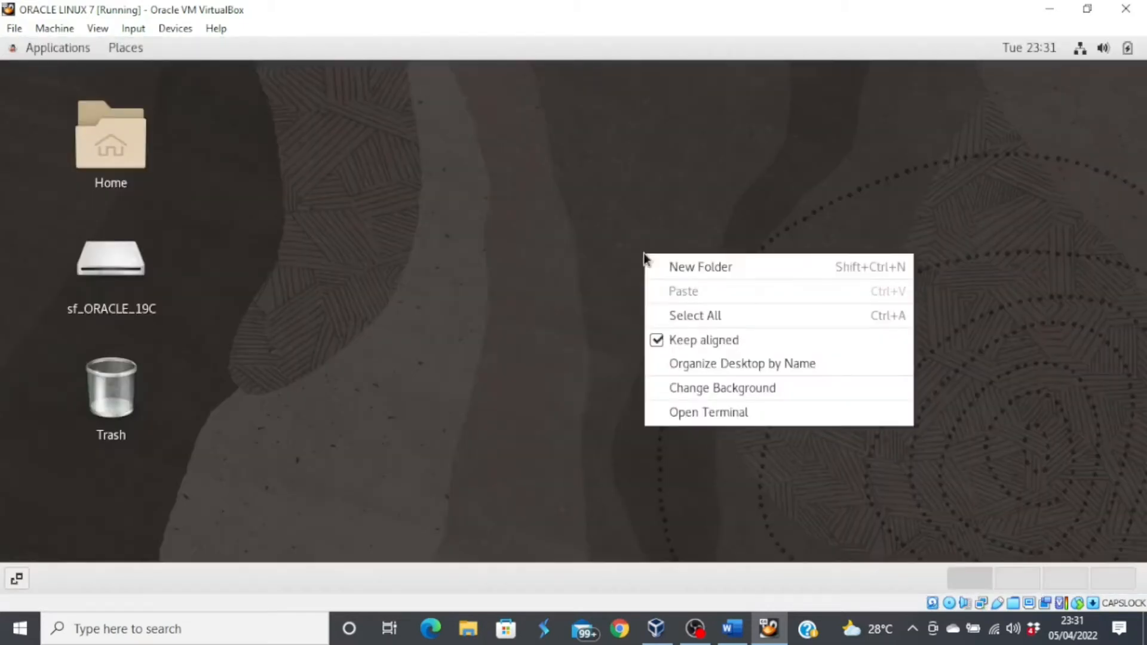
# - Open a terminal and load /home/oracle/.bash_profile in vi
pyautogui.click(732, 413)
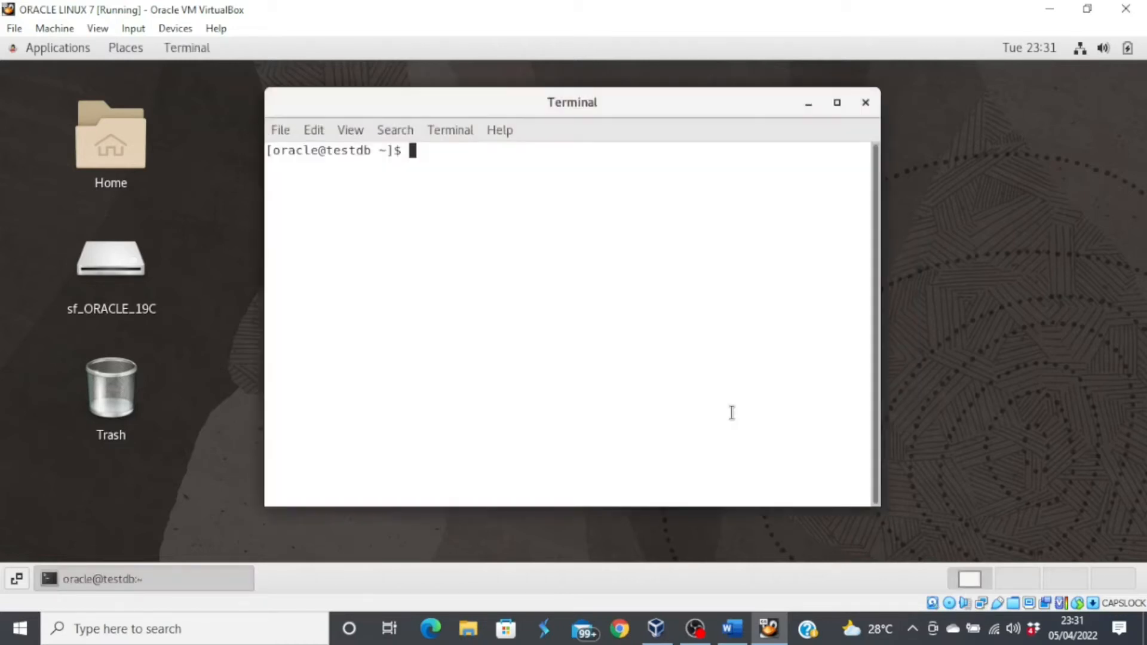
pyautogui.write('vi')
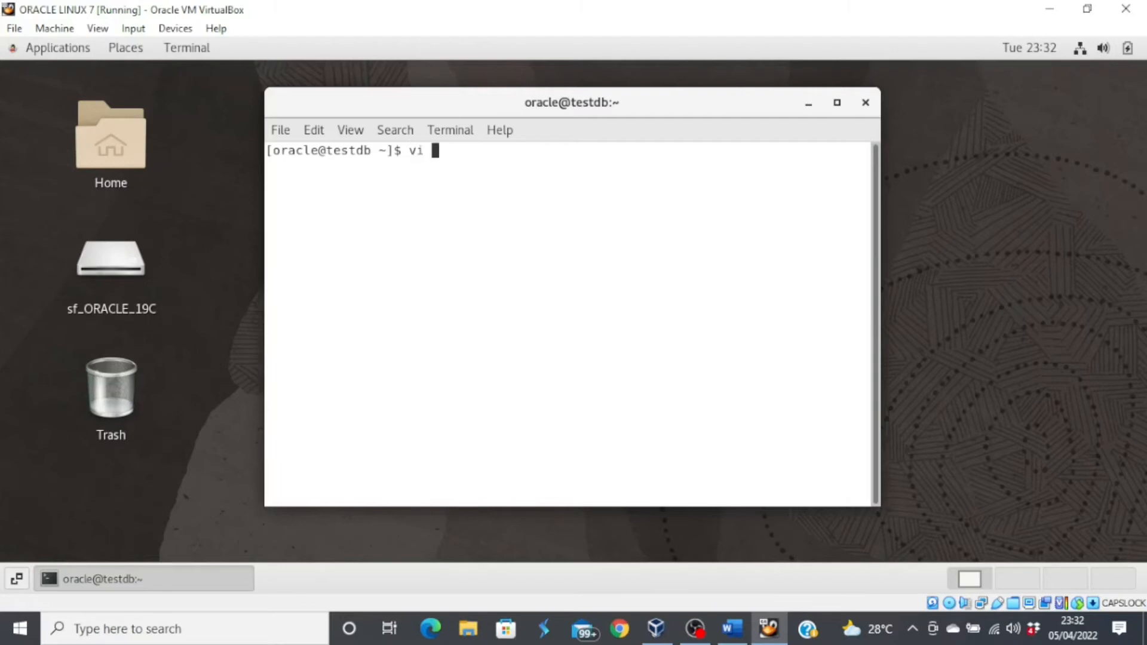
pyautogui.write(' /home/oracle')
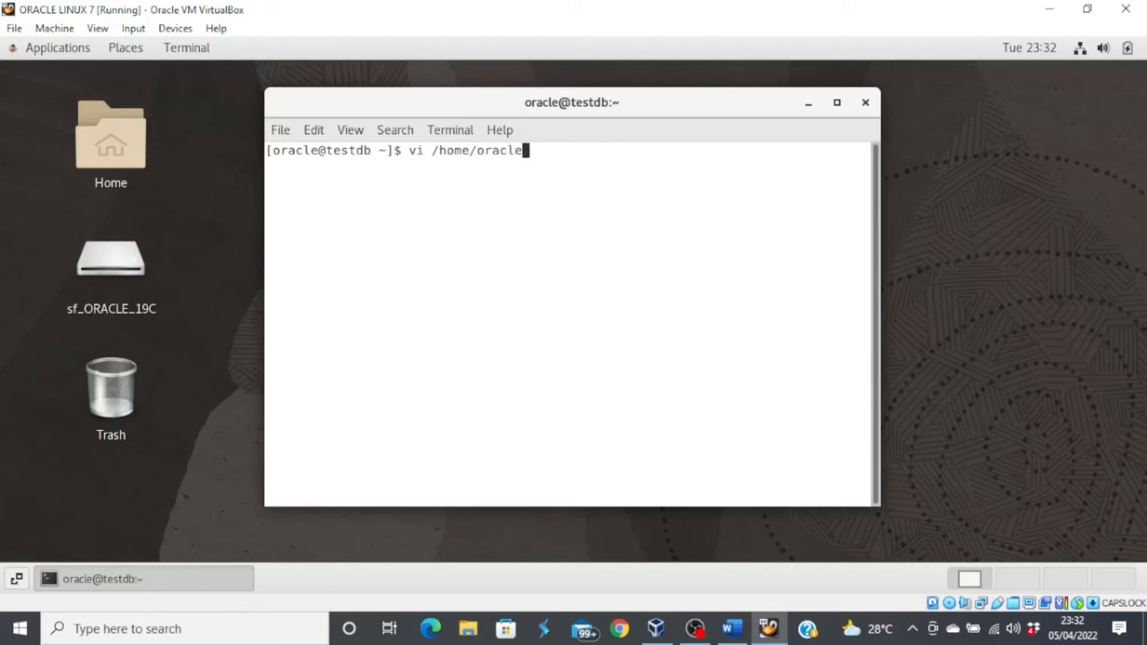
pyautogui.write('/')
pyautogui.write(',bas')
pyautogui.write('h')
pyautogui.press('BackSpace')
pyautogui.press('BackSpace')
pyautogui.press('BackSpace')
pyautogui.press('BackSpace')
pyautogui.press('BackSpace')
pyautogui.write('.bash_profilw')
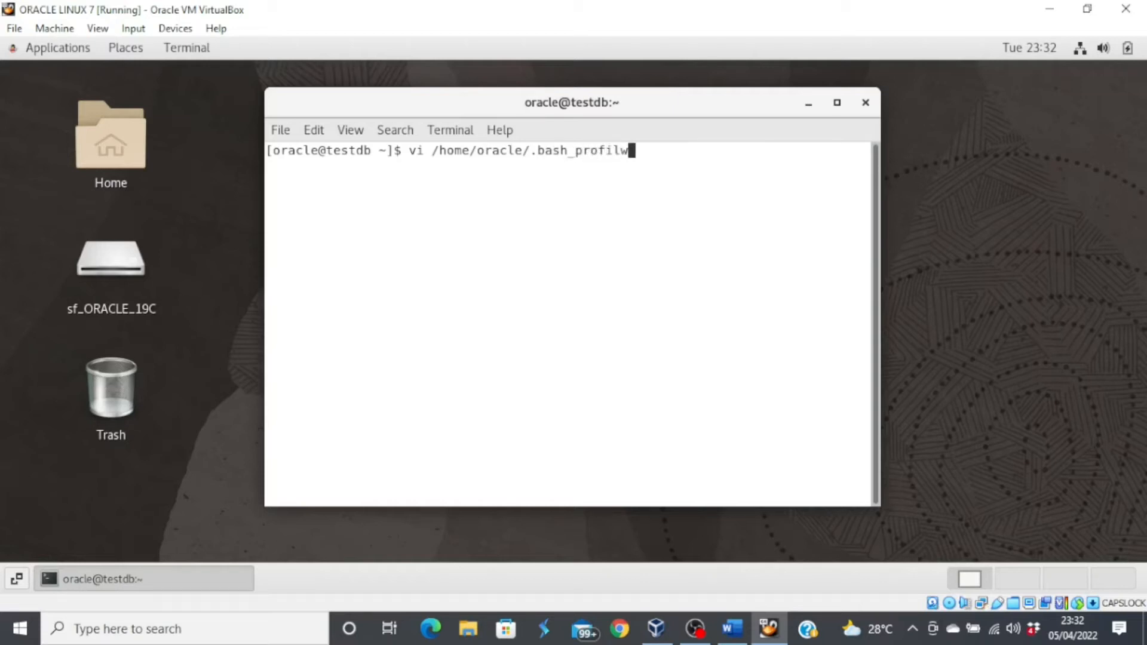
pyautogui.press('BackSpace')
pyautogui.write('e')
pyautogui.press('Return')
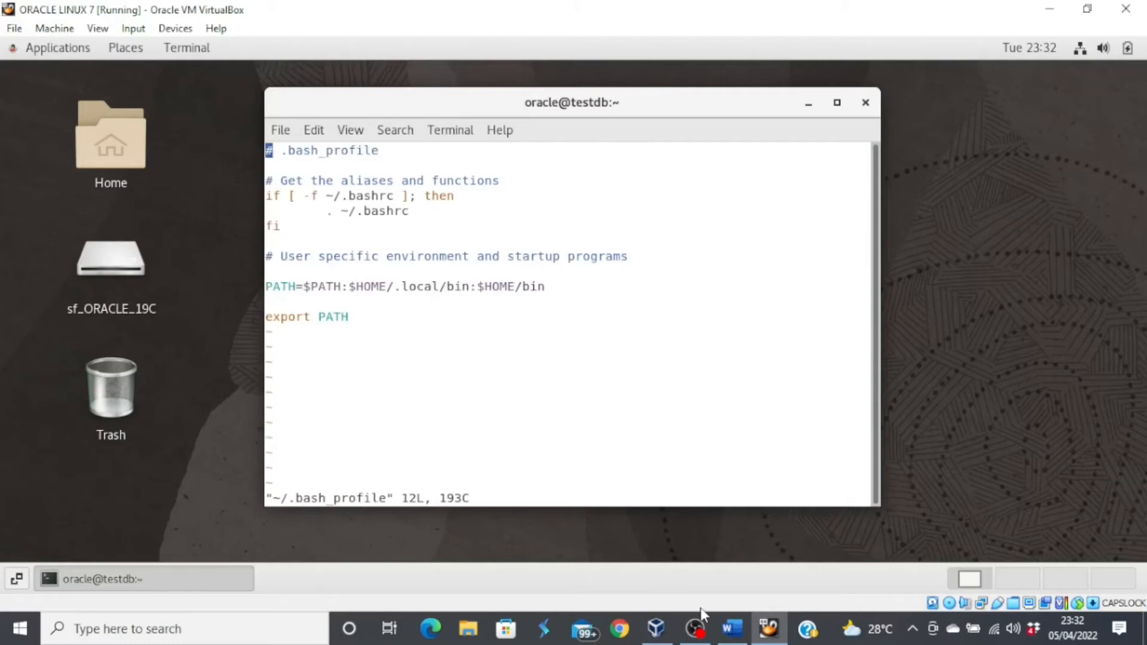
# - Copy the oracle environment export commands from the Word guide, then minimize Word
pyautogui.click(733, 635)
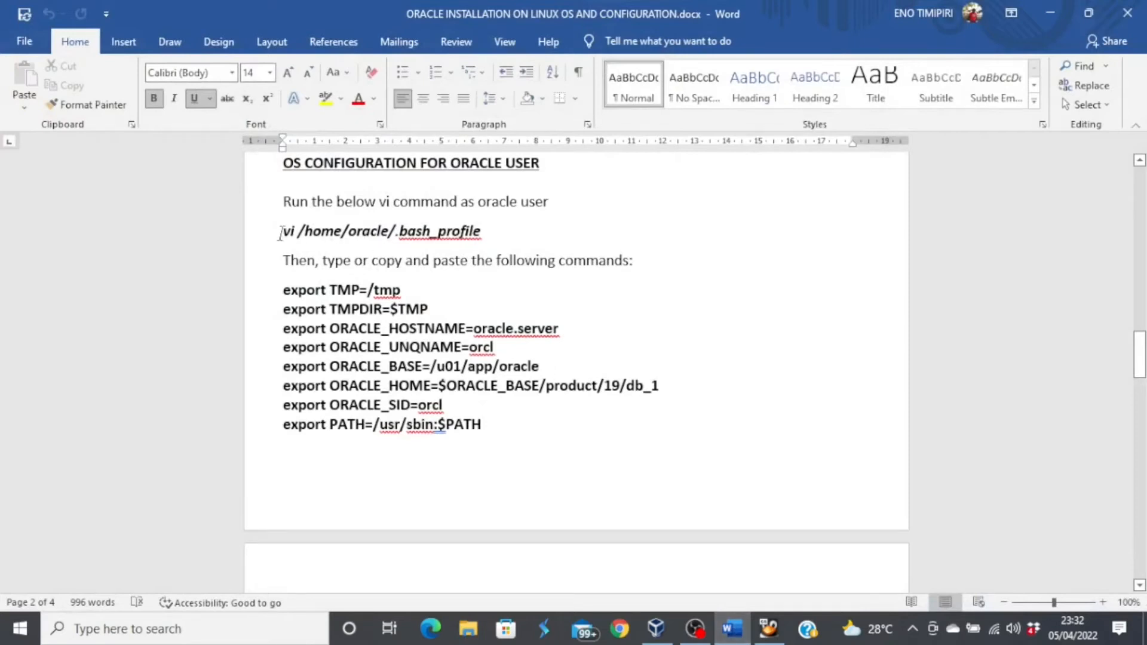
pyautogui.moveTo(283, 289); pyautogui.dragTo(731, 336)
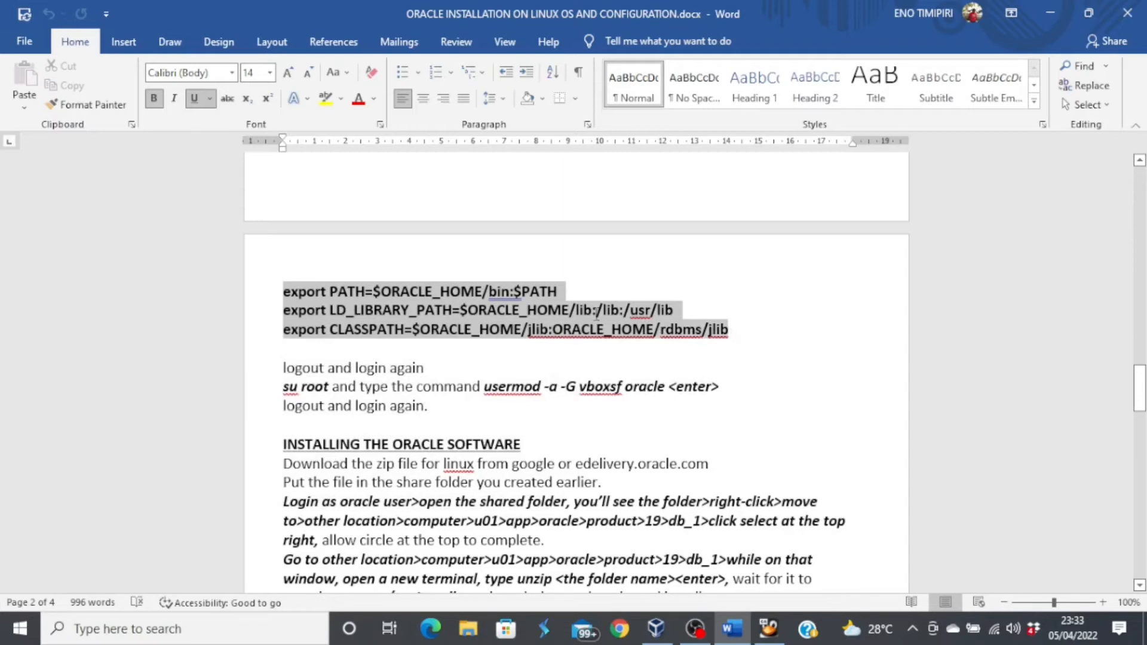
pyautogui.rightClick(596, 315)
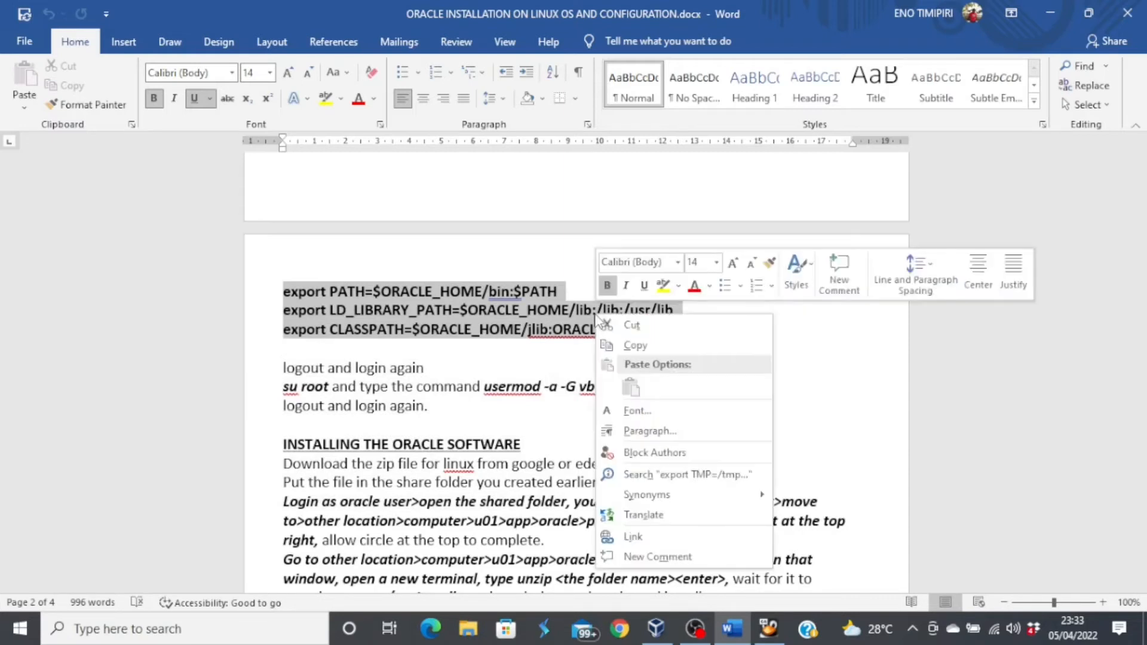
pyautogui.click(657, 352)
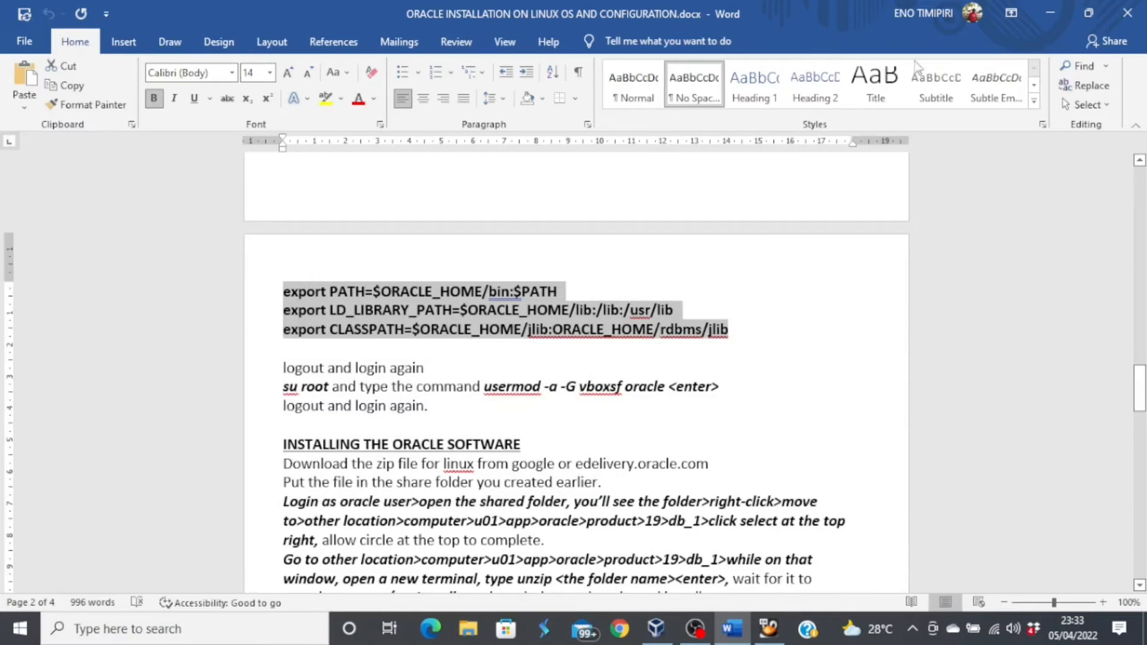
pyautogui.click(1047, 16)
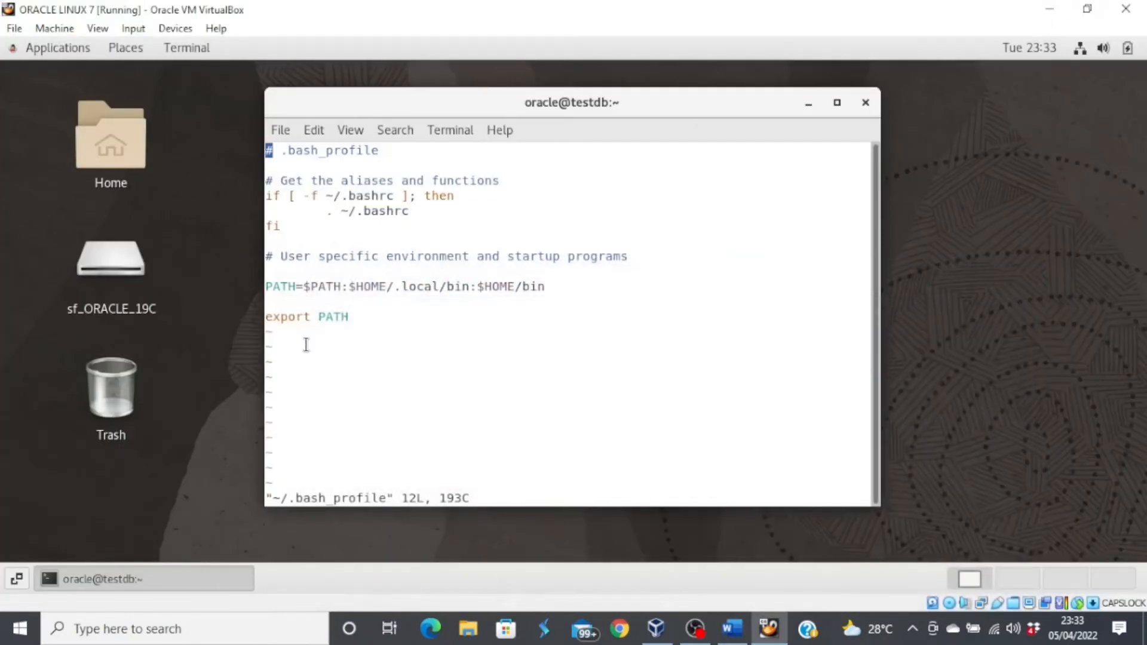
# - Paste the copied export lines on a new line below export PATH
pyautogui.press('i')
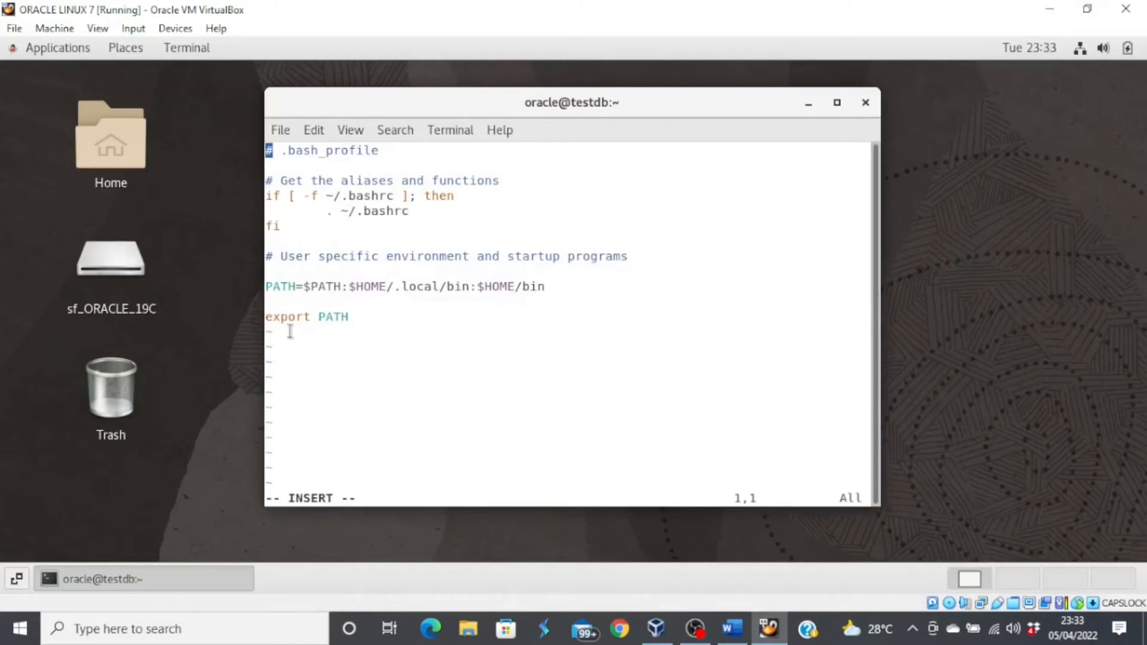
pyautogui.press('Down')
pyautogui.press('Down')
pyautogui.press('Down')
pyautogui.press('Down')
pyautogui.press('Down')
pyautogui.press('Down')
pyautogui.press('Down')
pyautogui.press('Down')
pyautogui.press('Down')
pyautogui.press('Down')
pyautogui.press('Down')
pyautogui.press('Right')
pyautogui.press('Right')
pyautogui.press('Right')
pyautogui.press('Right')
pyautogui.press('Right')
pyautogui.press('Right')
pyautogui.press('Right')
pyautogui.press('Right')
pyautogui.press('Right')
pyautogui.press('Right')
pyautogui.press('Right')
pyautogui.press('Return')
pyautogui.hotkey('ctrl', 'v')
pyautogui.rightClick(285, 339)
pyautogui.click(332, 404)
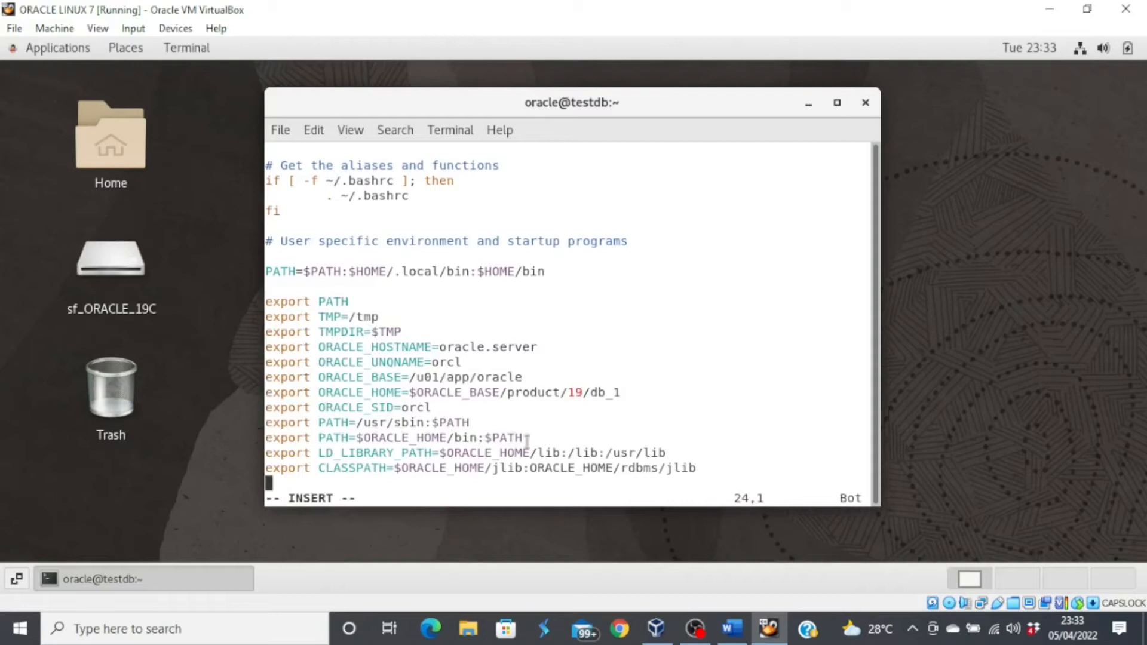
# - Save .bash_profile and quit vi with :wq!
pyautogui.press('Escape')
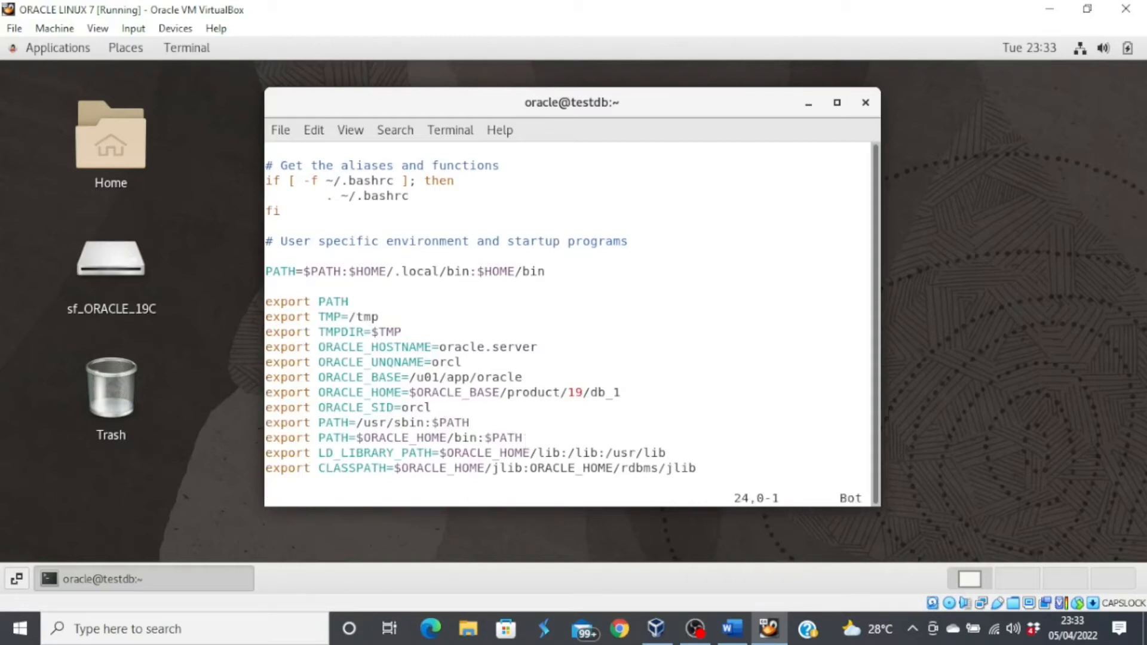
pyautogui.write(':wq')
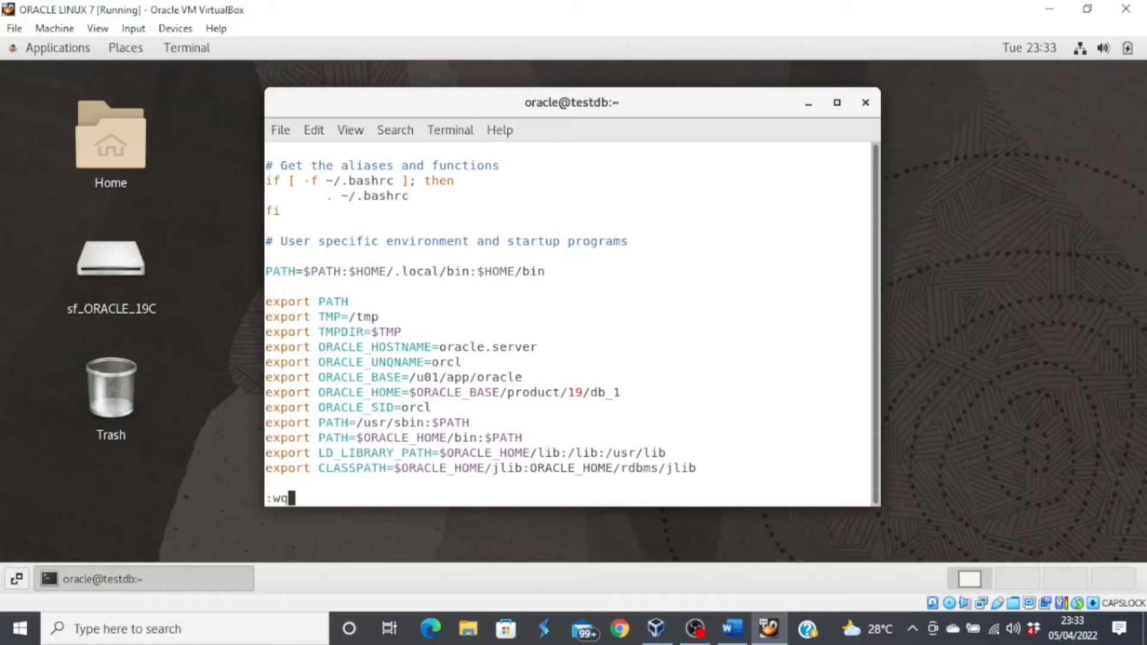
pyautogui.write('!')
pyautogui.press('Return')
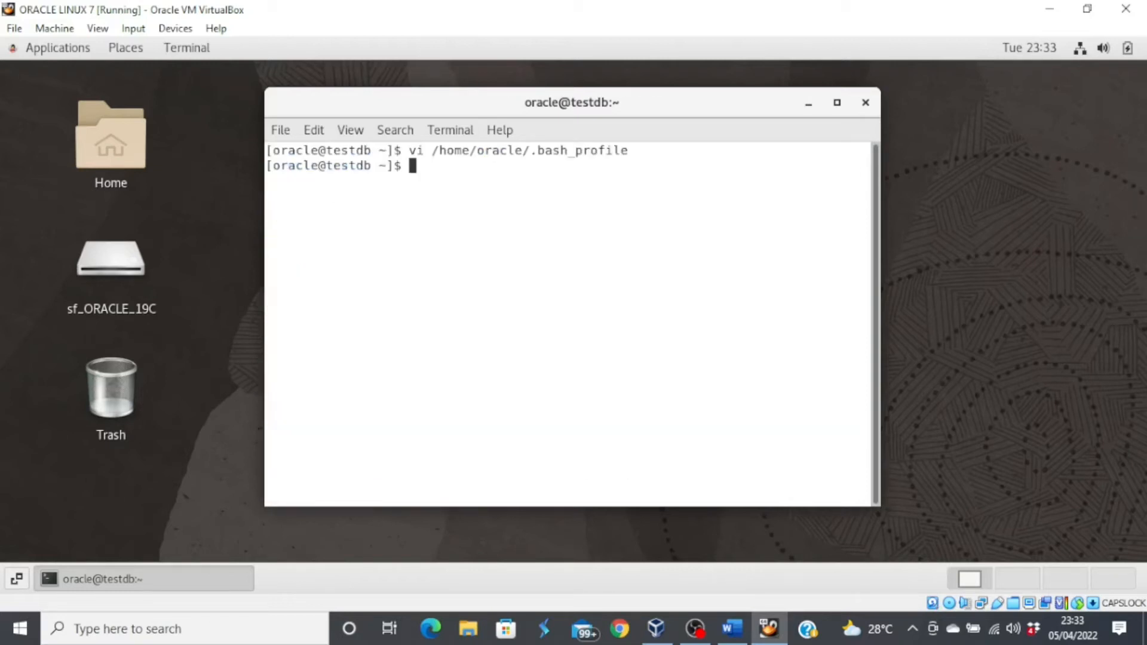
# - Close the terminal and log the oracle user out of the session
pyautogui.write('exit')
pyautogui.press('Return')
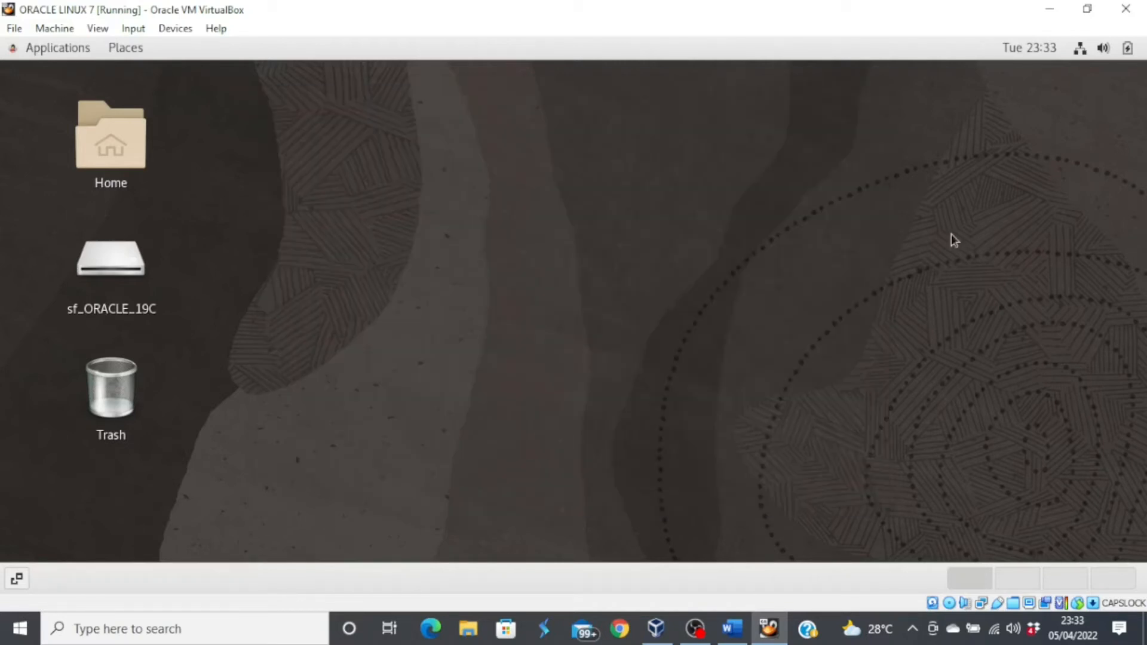
pyautogui.click(1079, 50)
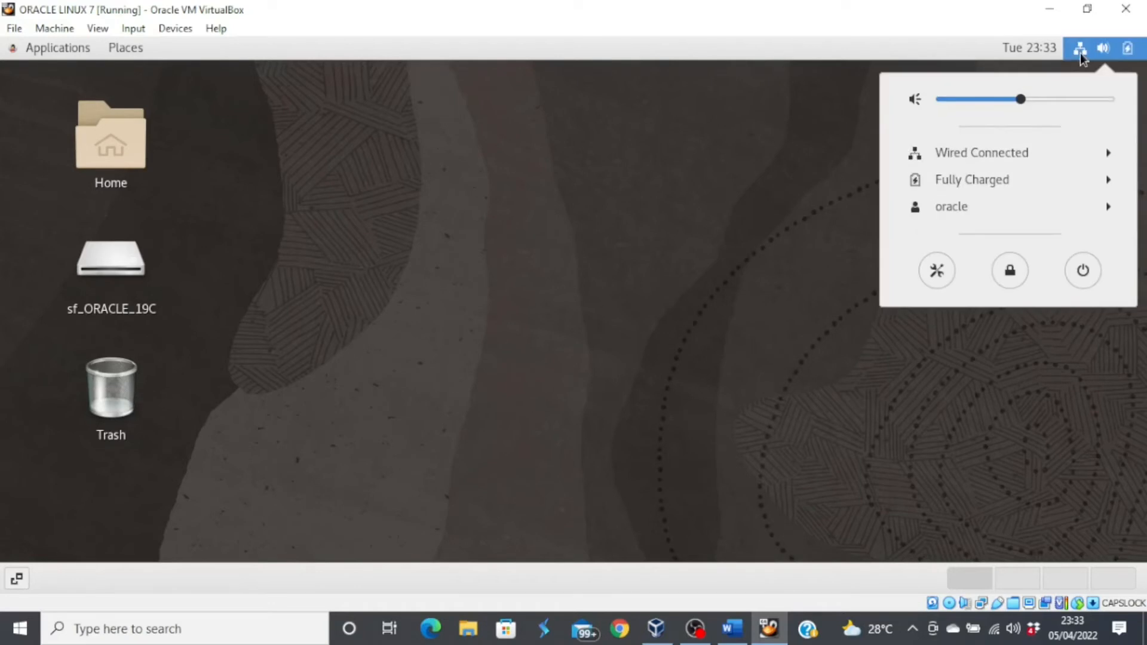
pyautogui.click(1108, 207)
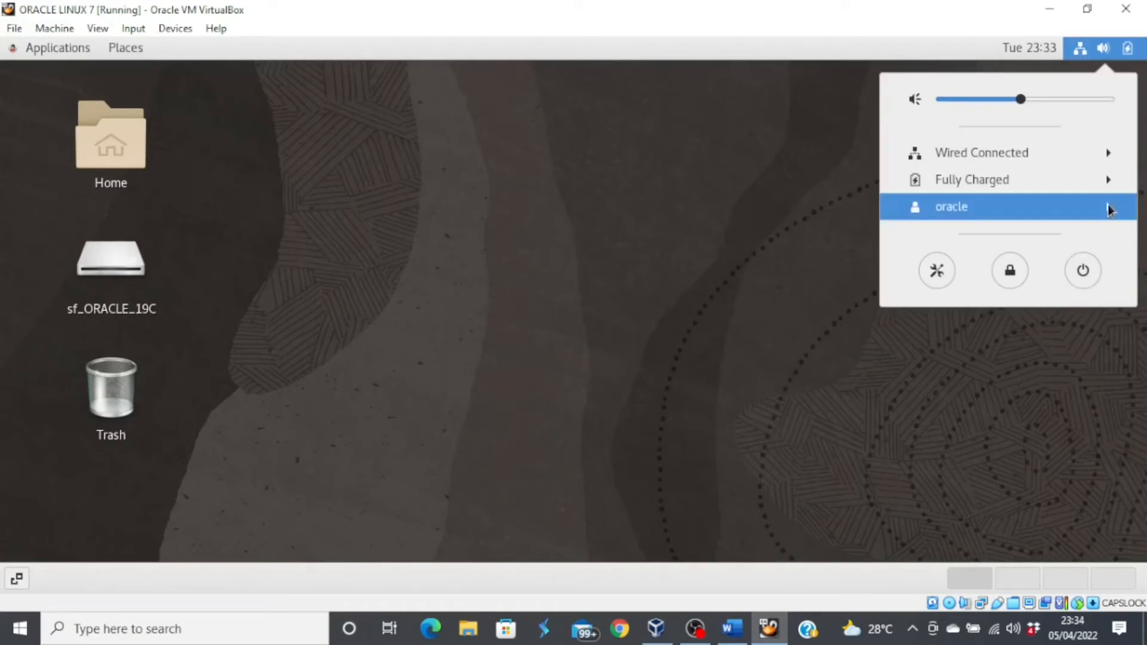
pyautogui.click(992, 263)
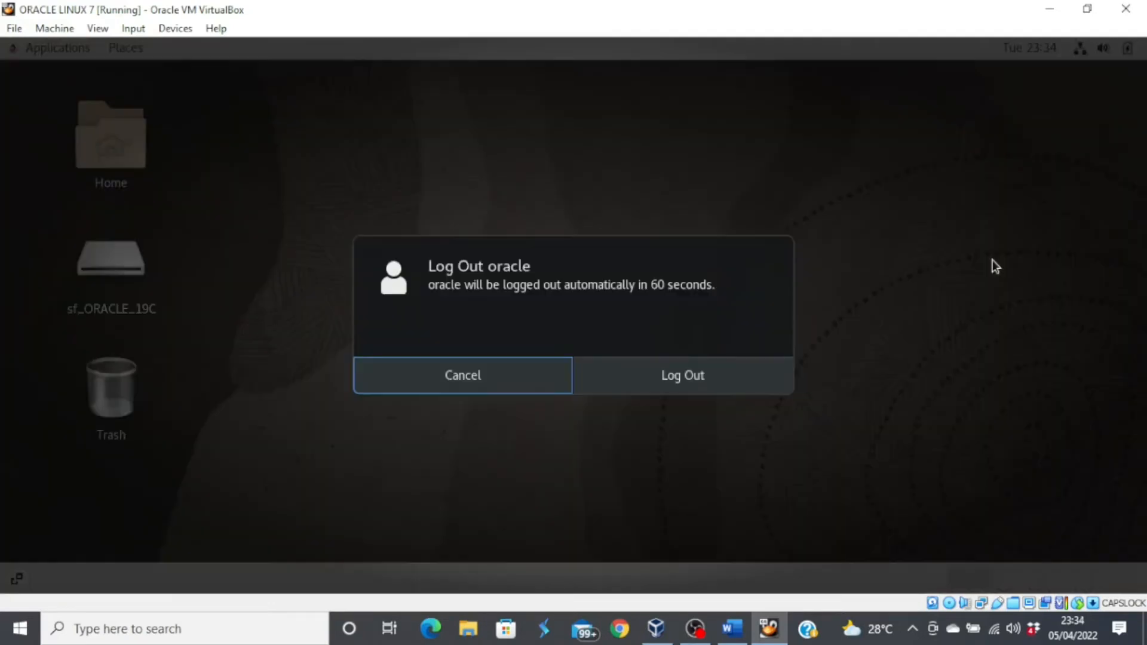
pyautogui.click(707, 373)
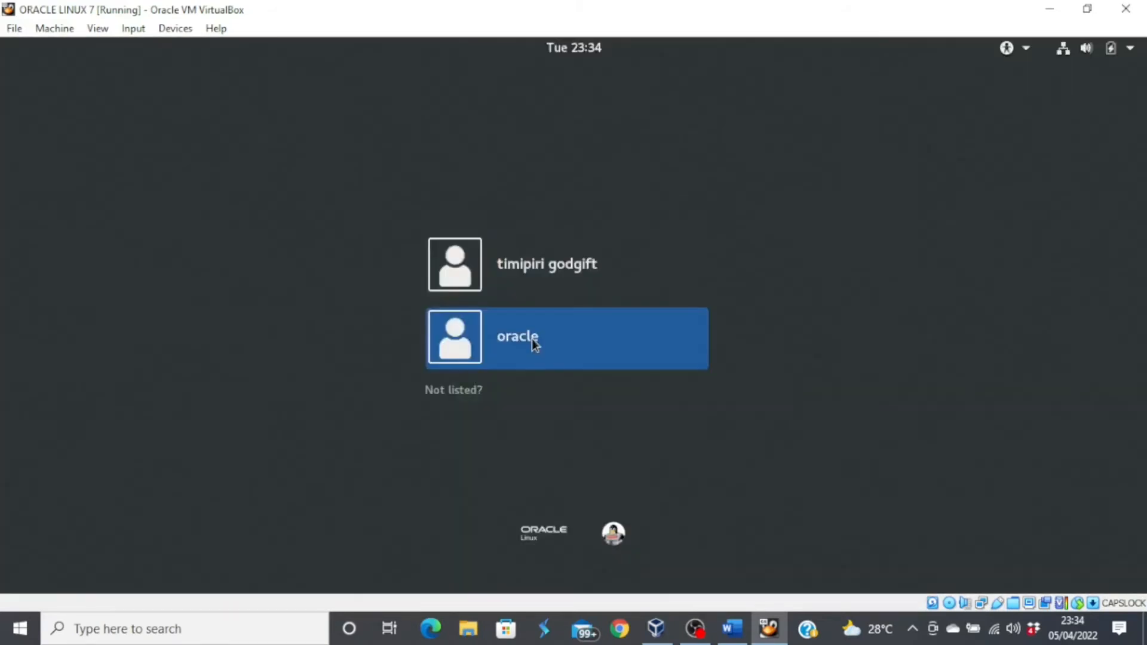
# - Sign back in as oracle with its password and open a new terminal
pyautogui.click(533, 340)
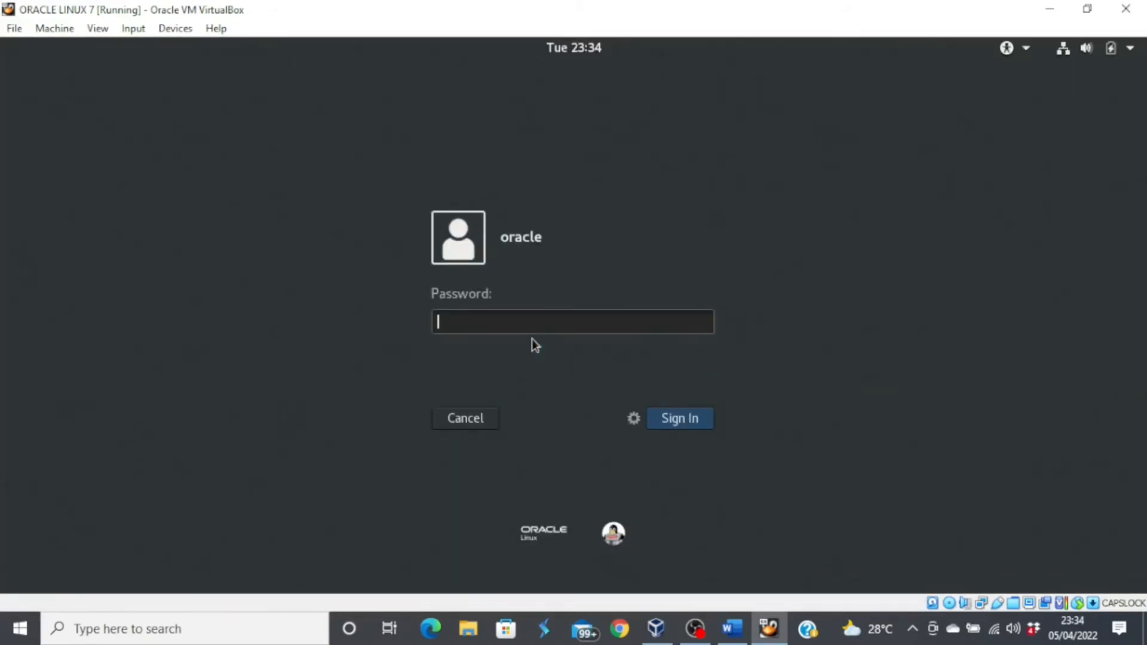
pyautogui.write('oracle1')
pyautogui.press('Return')
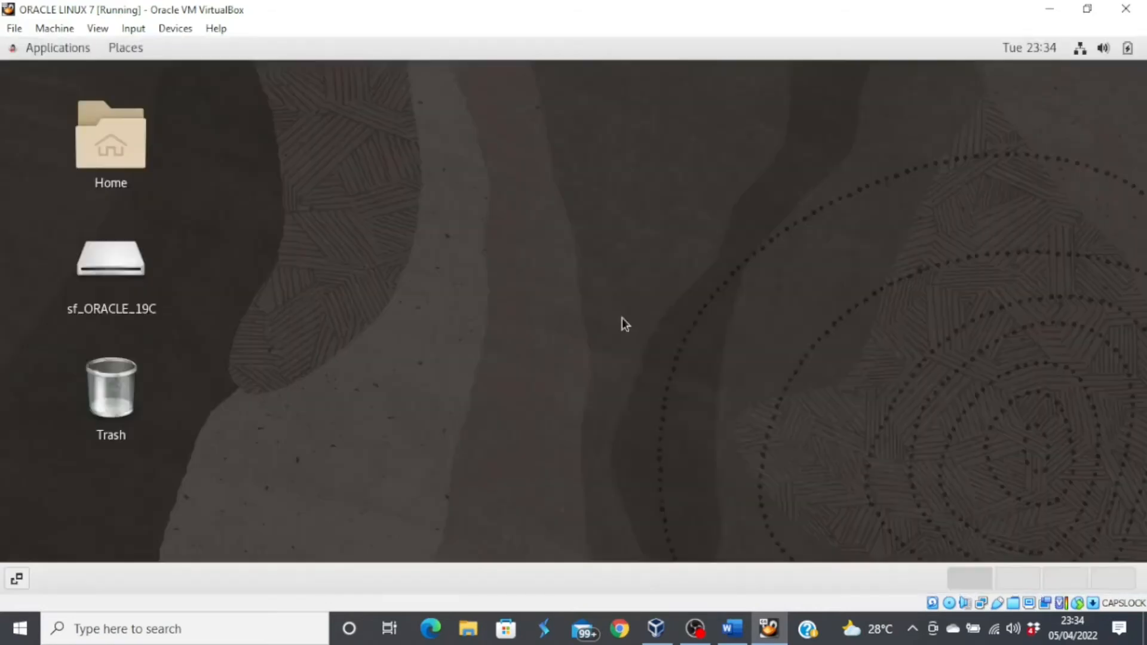
pyautogui.rightClick(621, 319)
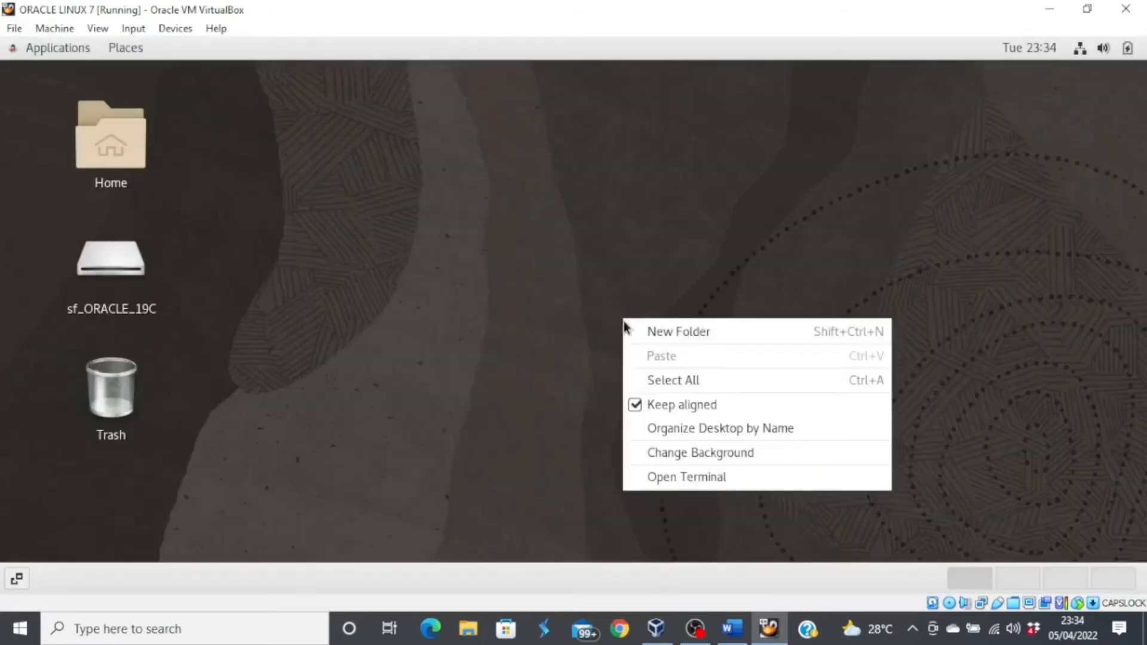
pyautogui.click(702, 482)
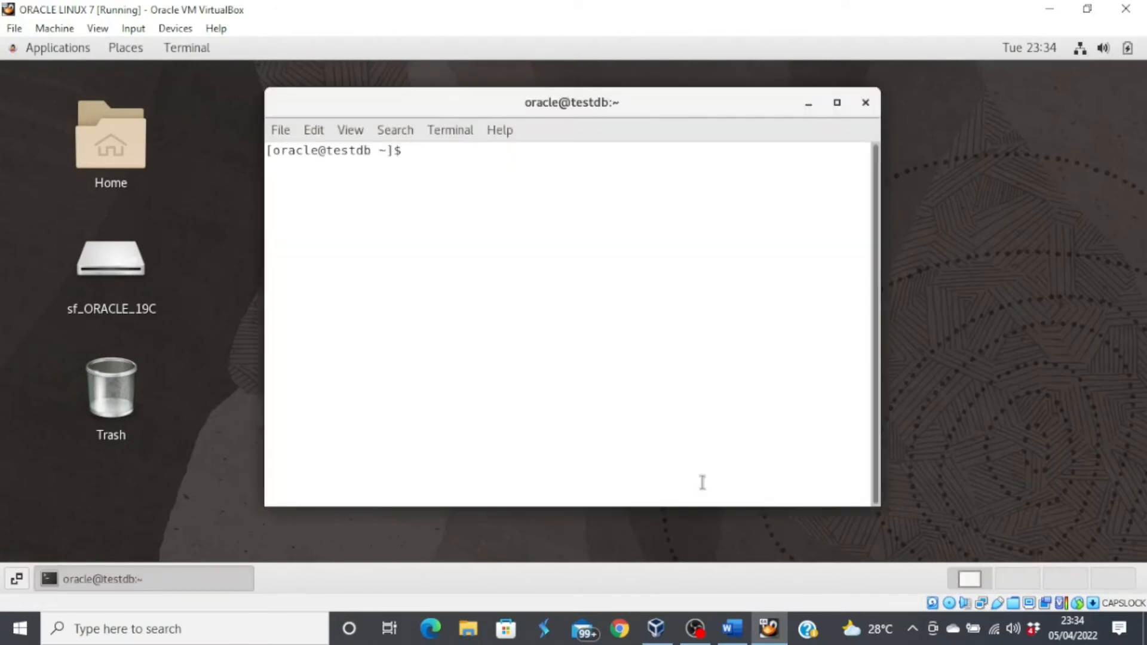
# - Switch to root and run 'usermod -a -G vboxsf oracle'
pyautogui.write('su root')
pyautogui.press('Return')
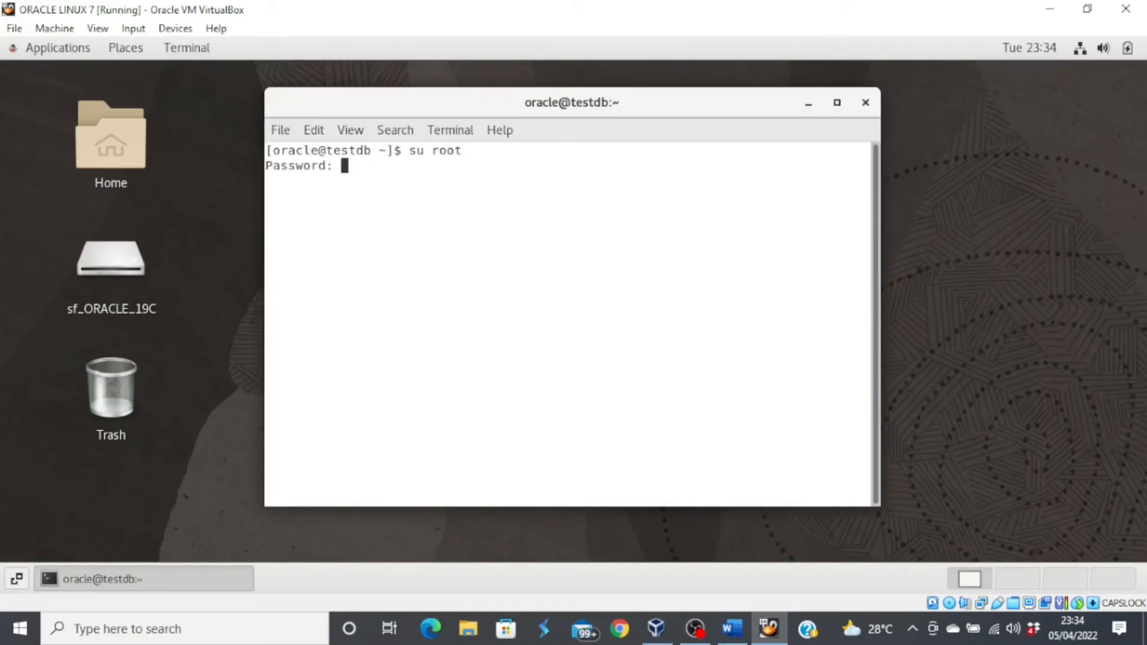
pyautogui.press('Return')
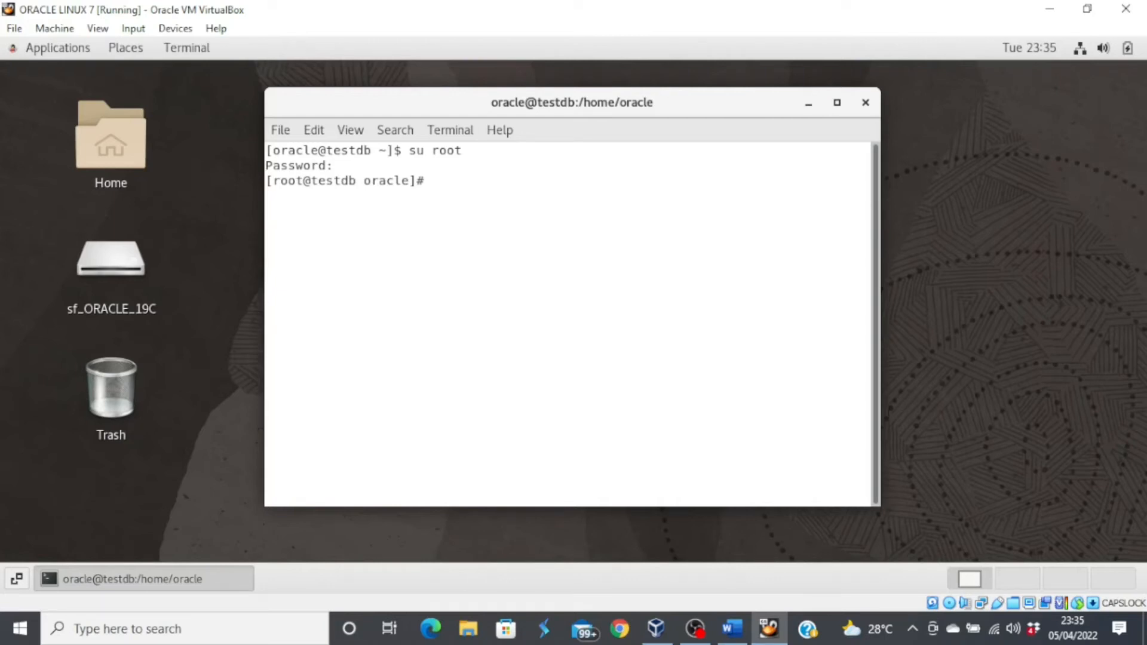
pyautogui.write('usermod -a -G v')
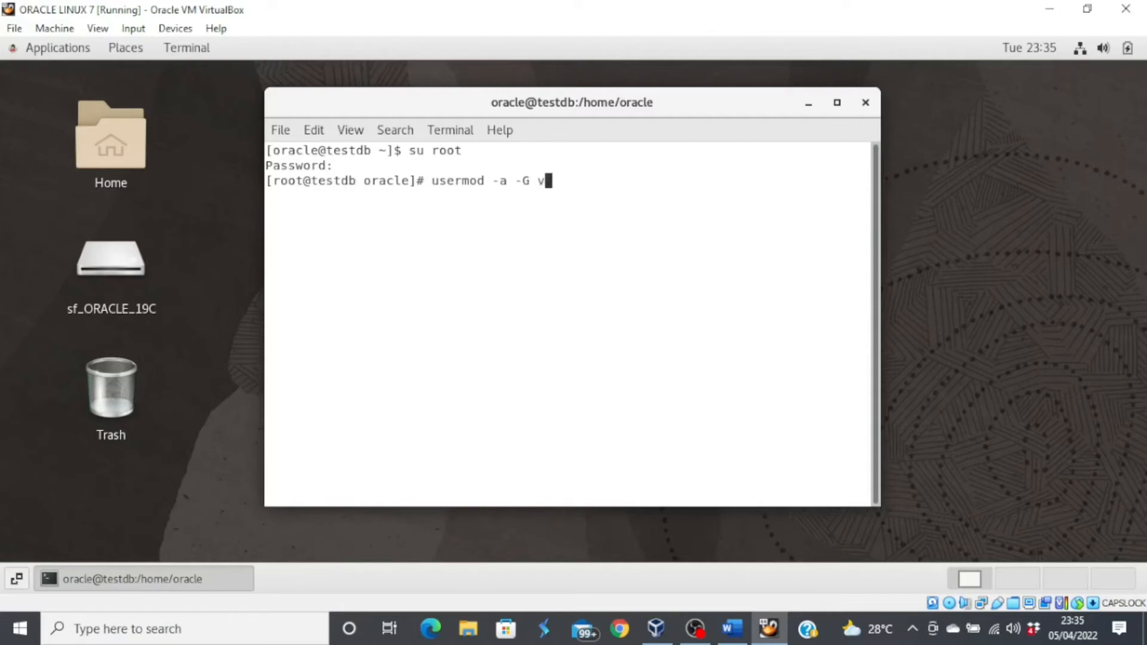
pyautogui.write('boxsf oracle')
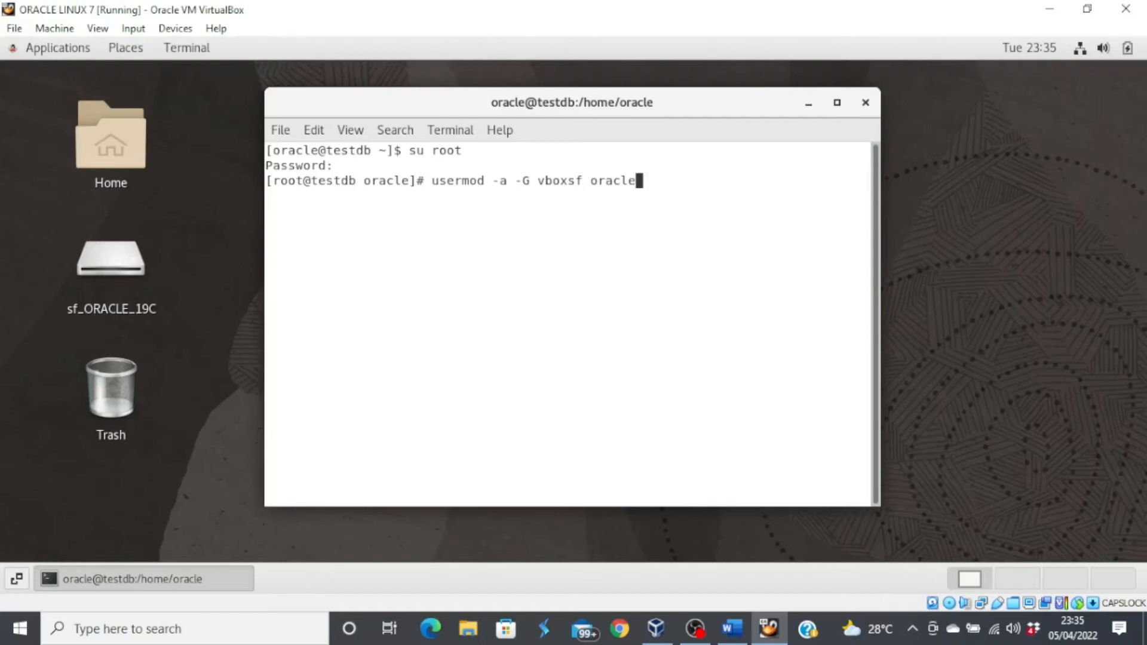
pyautogui.press('Return')
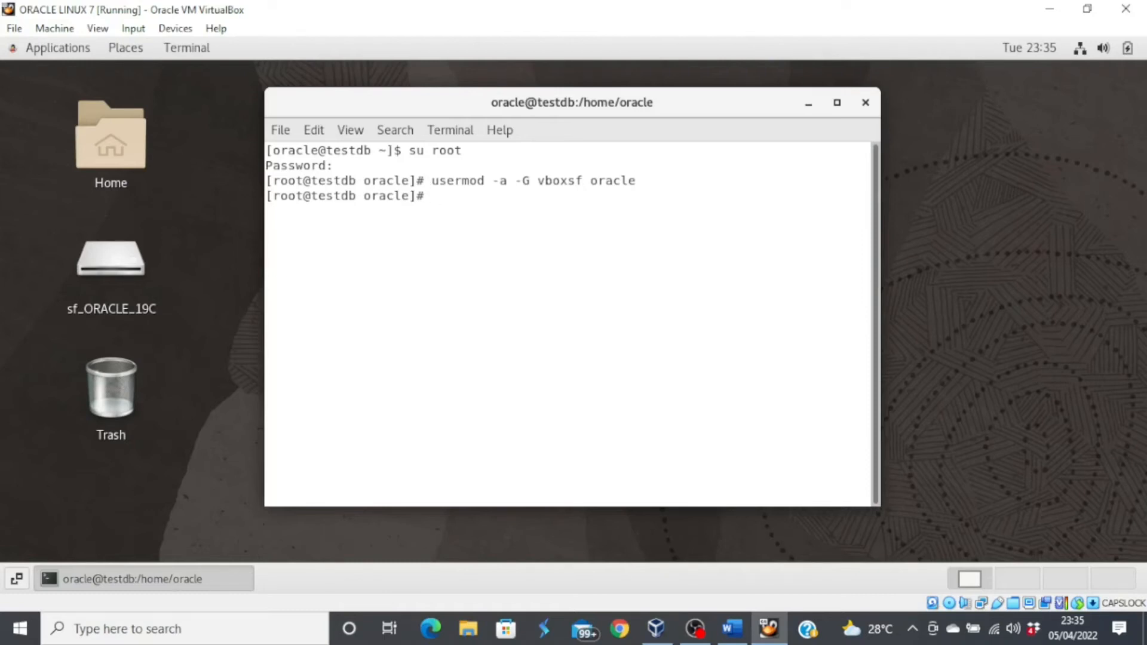
# - Exit the root shell and close the terminal
pyautogui.write('exit')
pyautogui.press('Return')
pyautogui.write('exit')
pyautogui.press('Return')
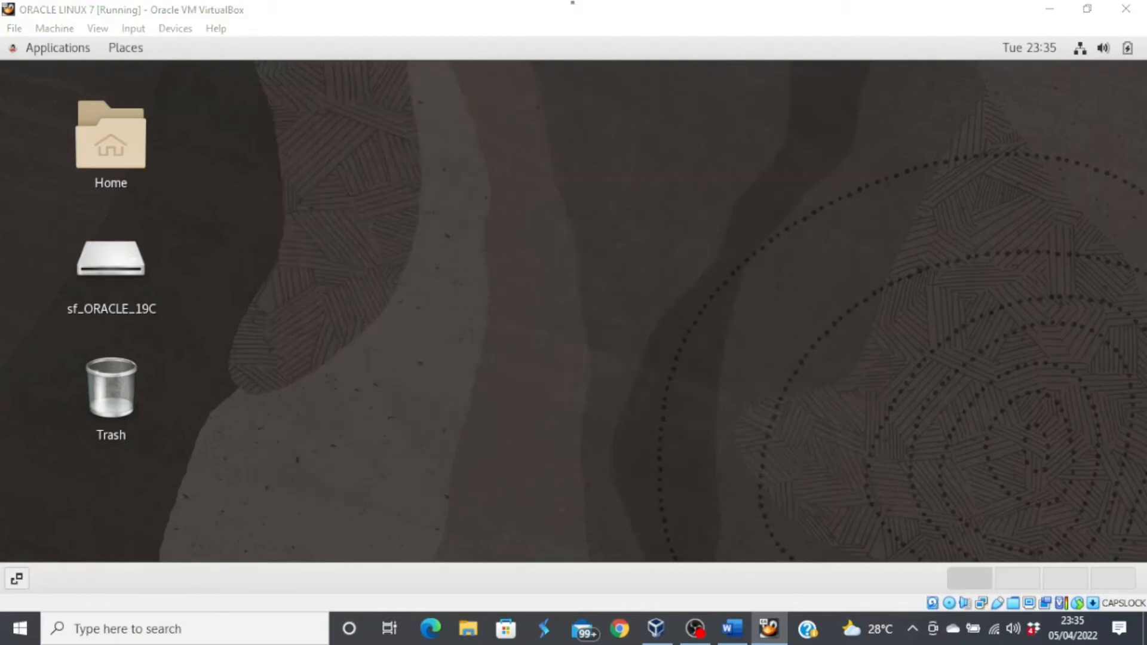
# - Log the oracle user out of the desktop session
pyautogui.click(1080, 52)
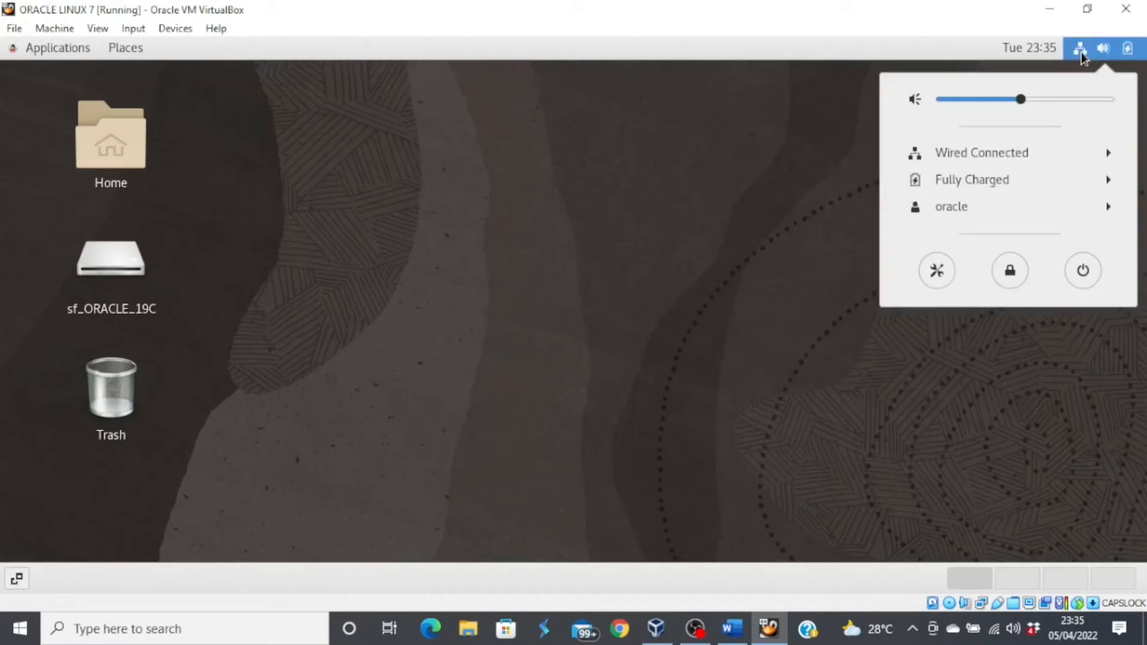
pyautogui.click(1111, 210)
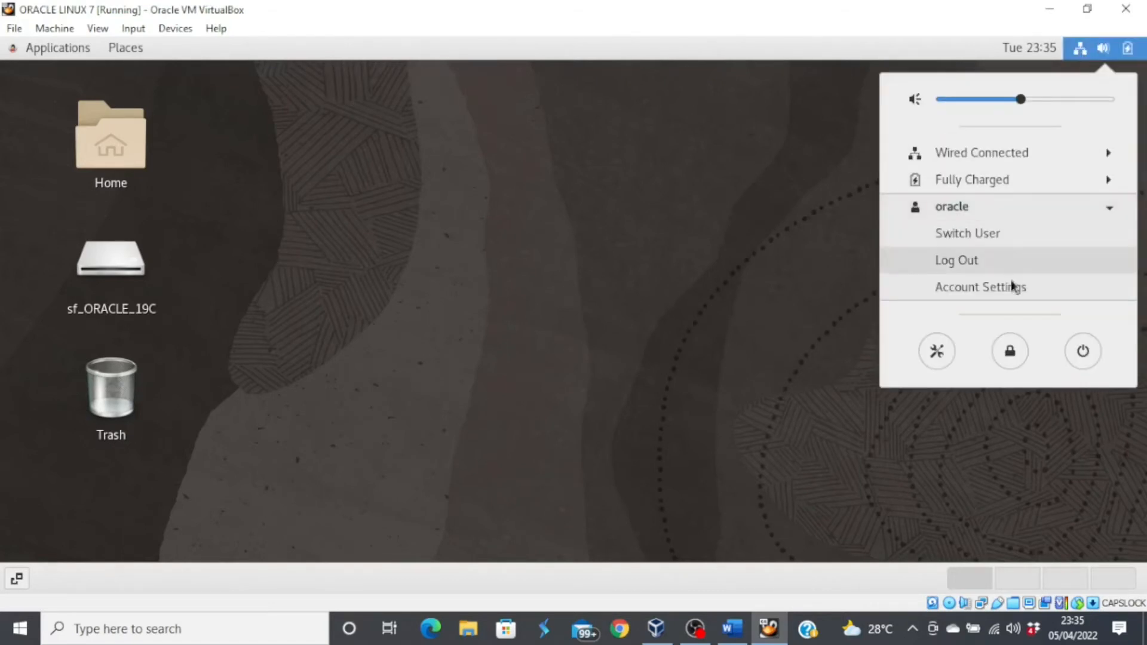
pyautogui.click(972, 262)
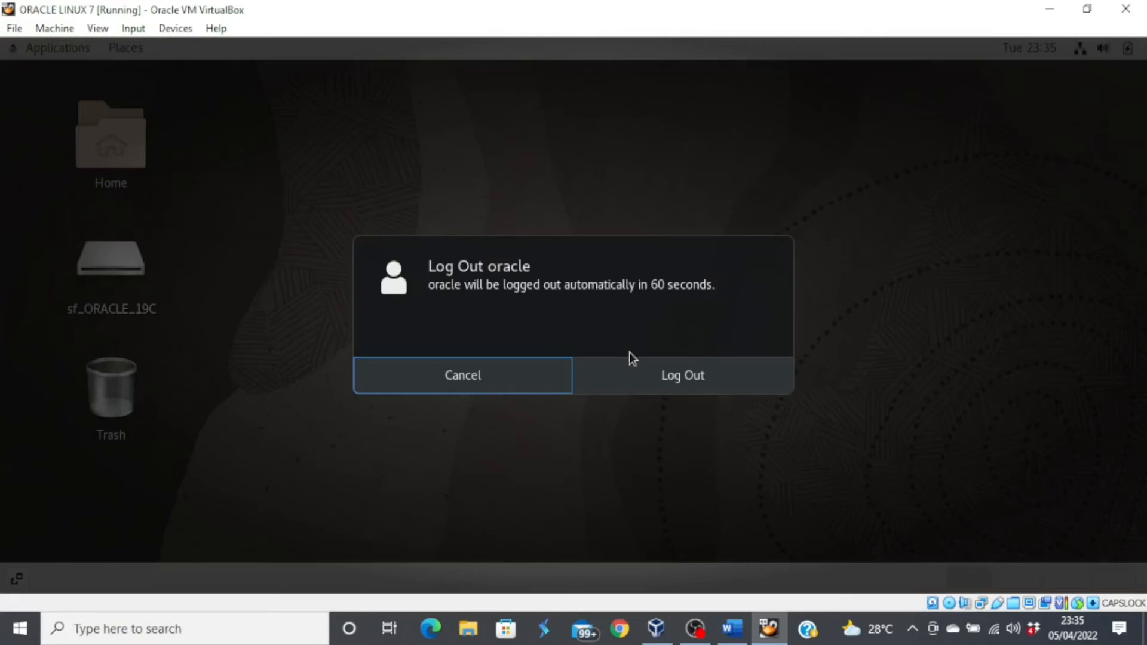
pyautogui.click(712, 374)
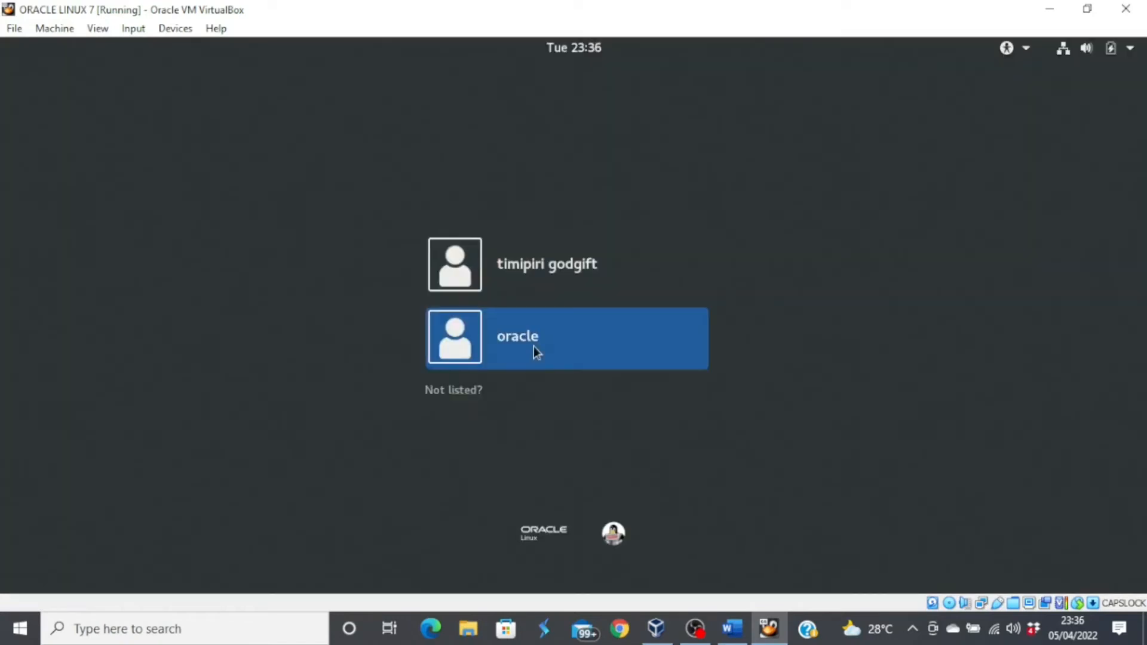
# - Sign back in as oracle with its password and minimize the VM window
pyautogui.click(535, 353)
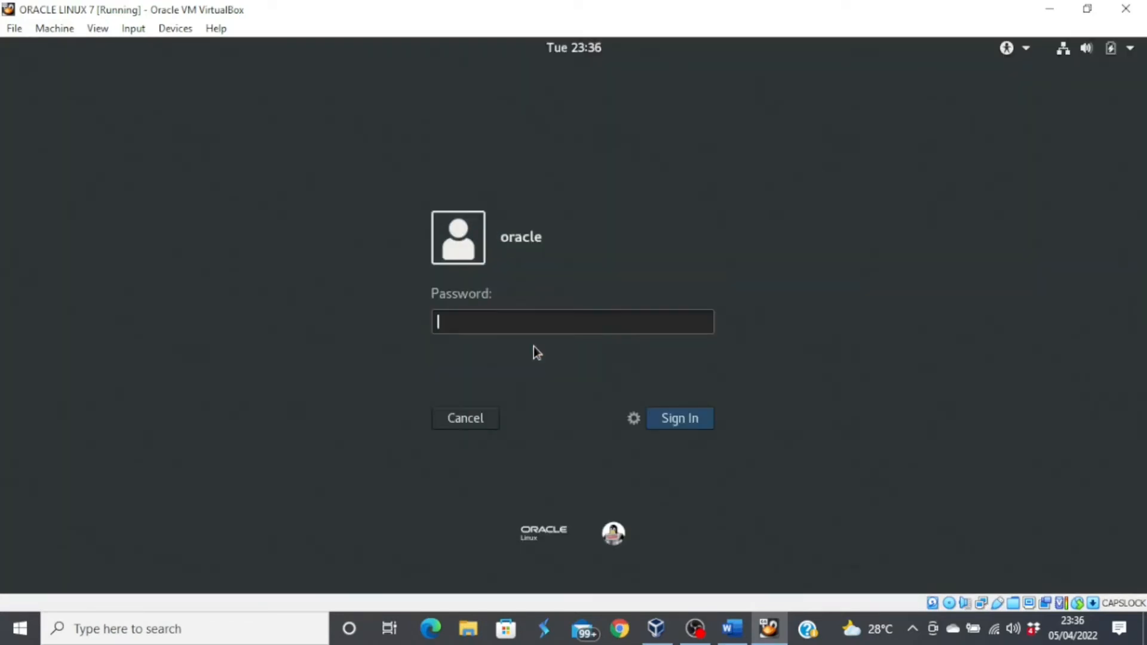
pyautogui.write('oracle123456')
pyautogui.press('Return')
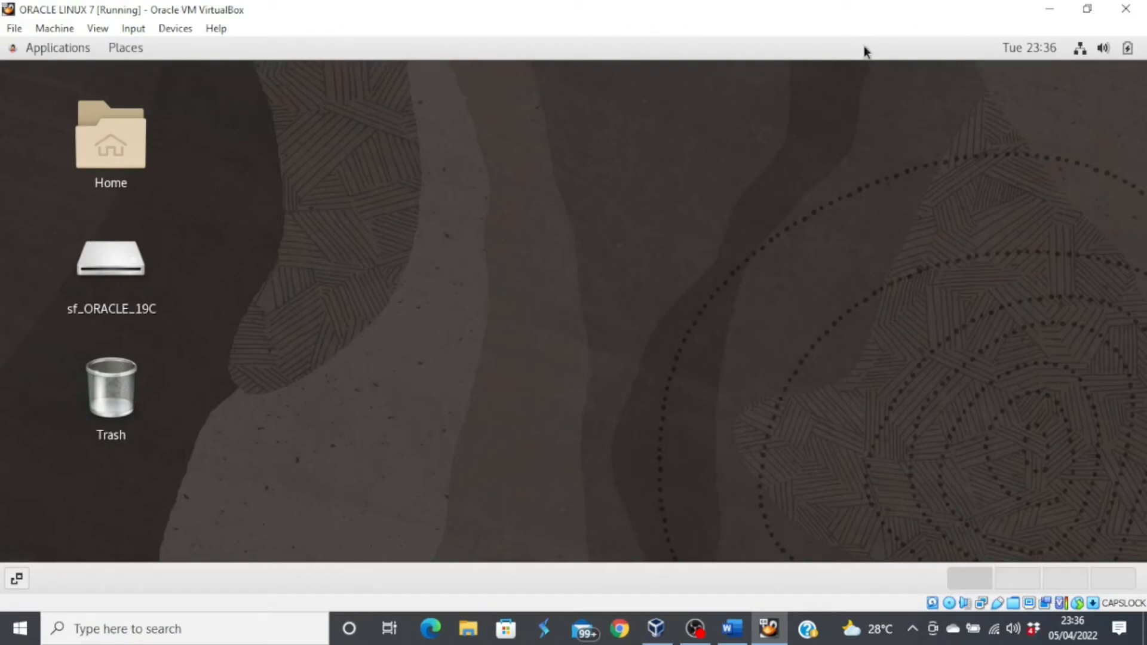
pyautogui.click(1049, 11)
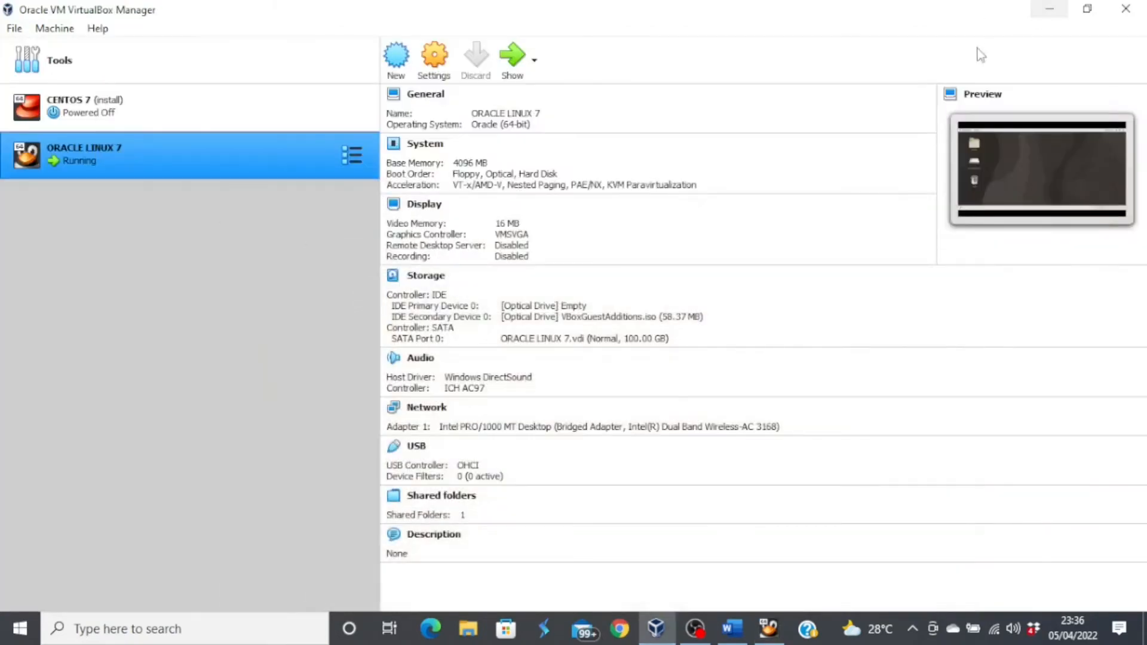
# - Open the INSTALLATIONS folder on New Volume (F:) in File Explorer
pyautogui.click(1050, 10)
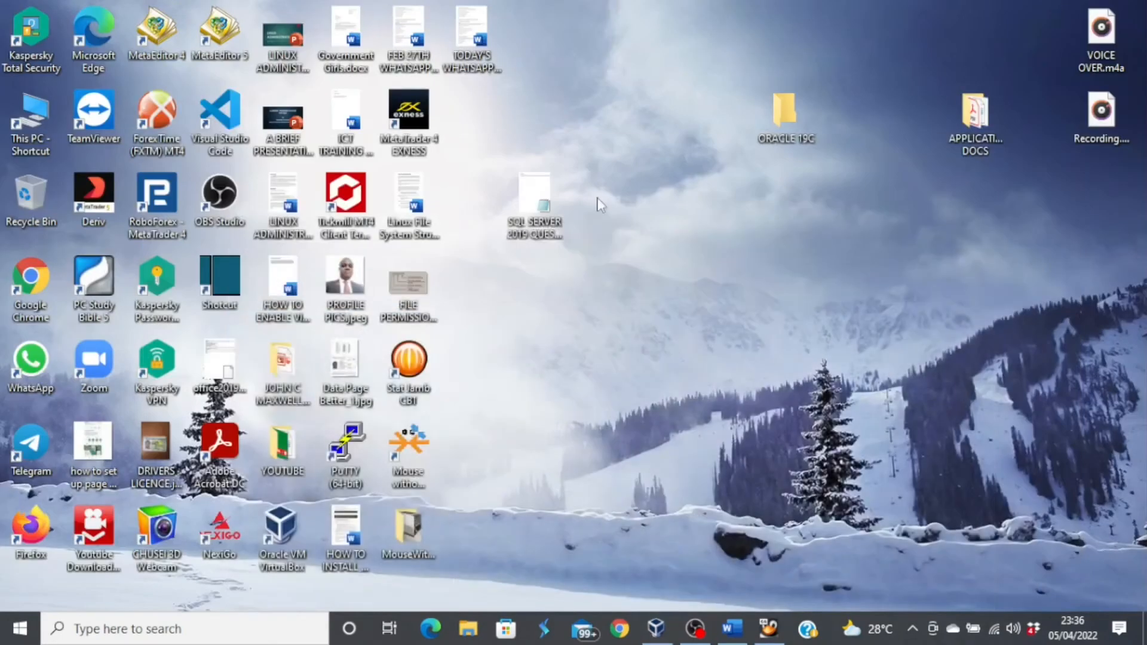
pyautogui.doubleClick(44, 120)
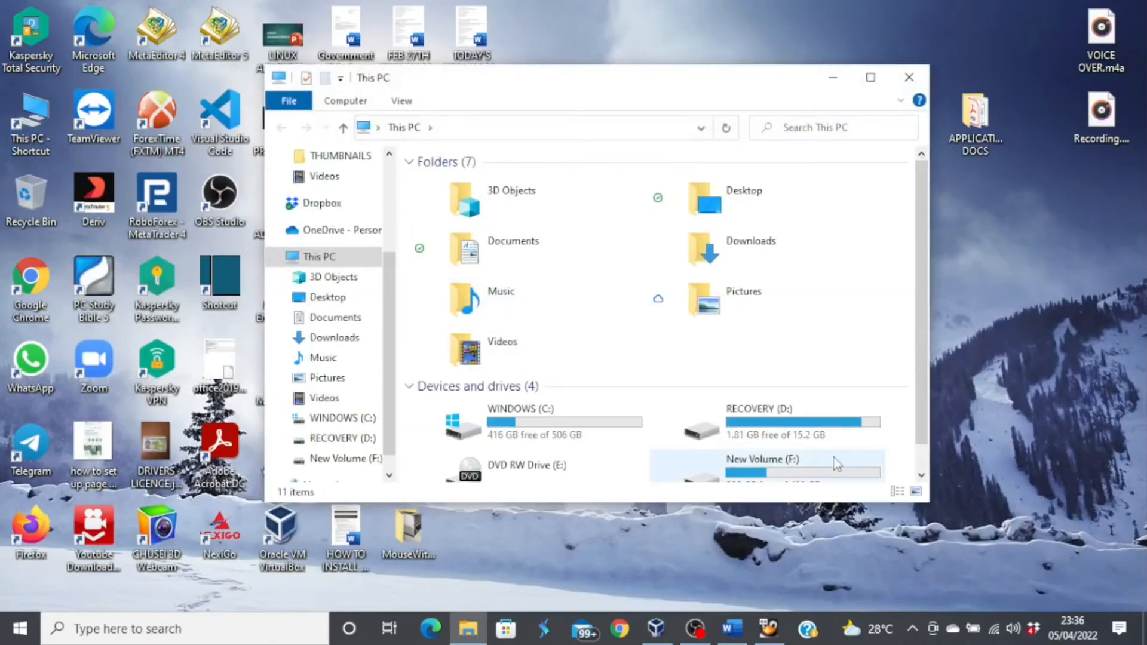
pyautogui.doubleClick(787, 471)
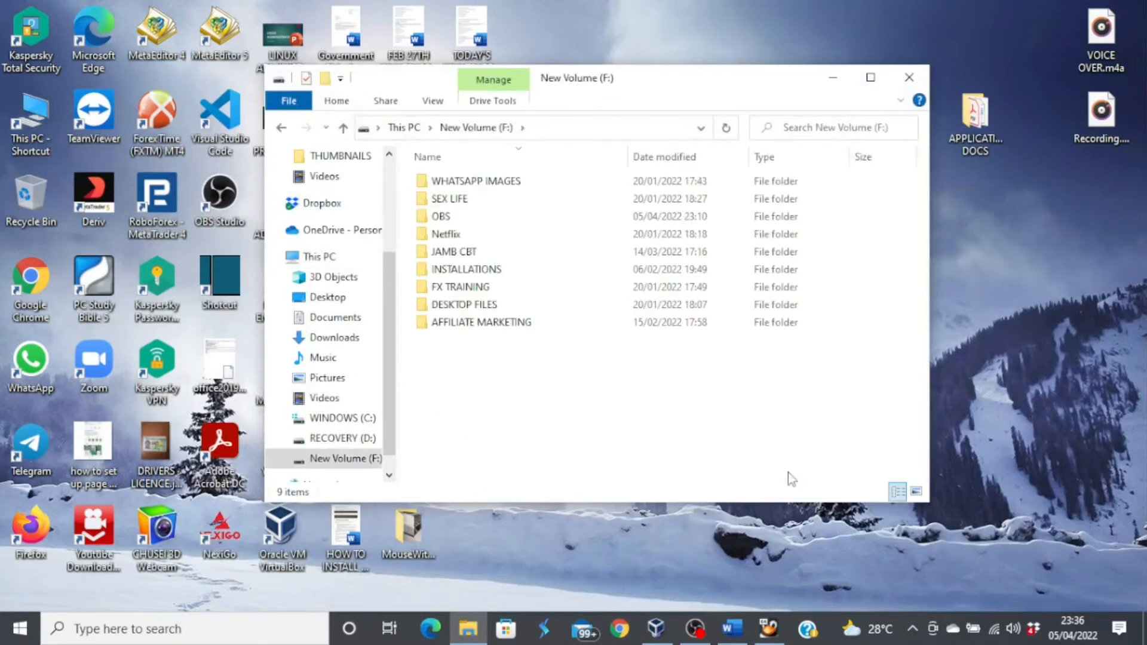
pyautogui.doubleClick(493, 269)
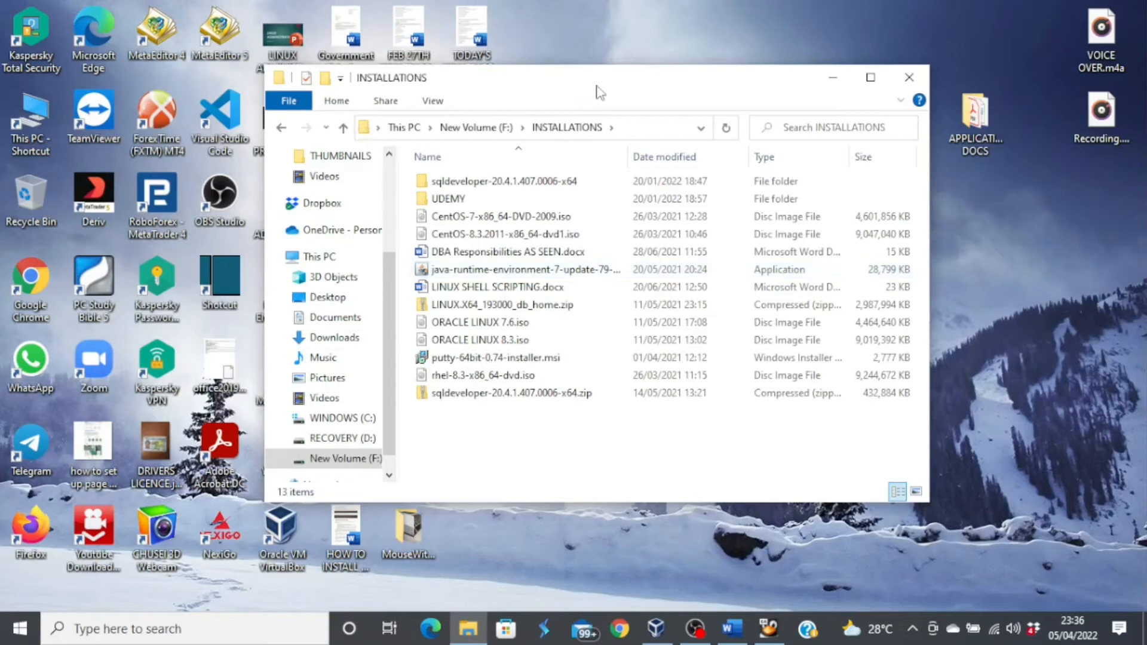
# - Copy LINUX.X64_193000_db_home.zip into the ORACLE 19C desktop folder, then return to the VM
pyautogui.moveTo(599, 92); pyautogui.dragTo(381, 102)
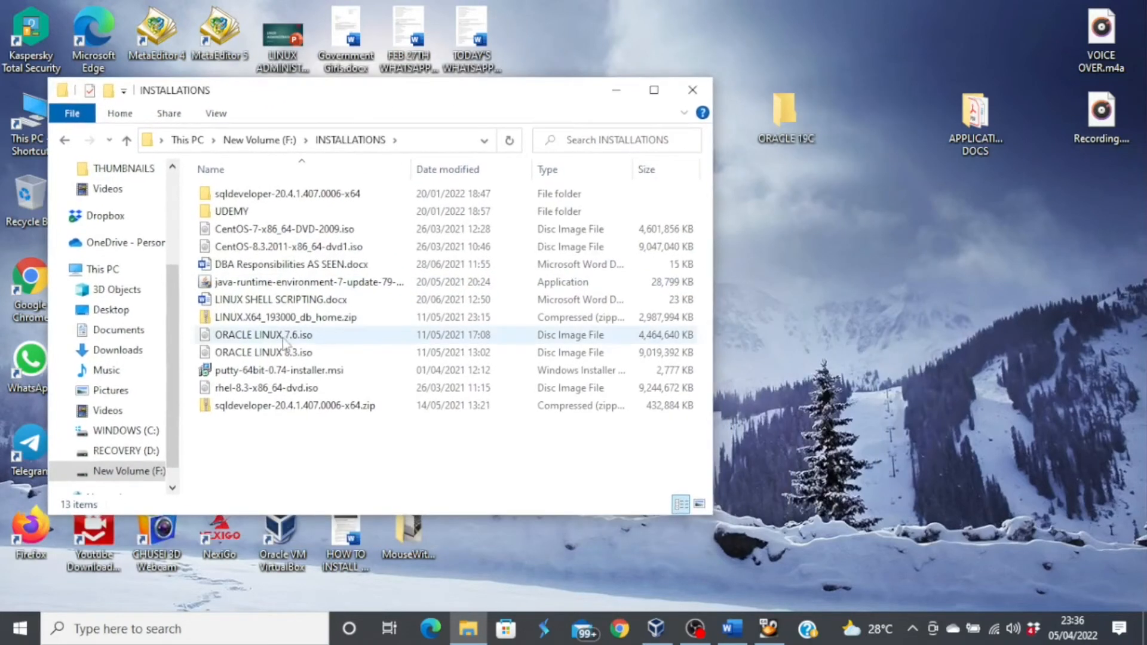
pyautogui.click(258, 321)
pyautogui.moveTo(258, 320); pyautogui.dragTo(792, 137)
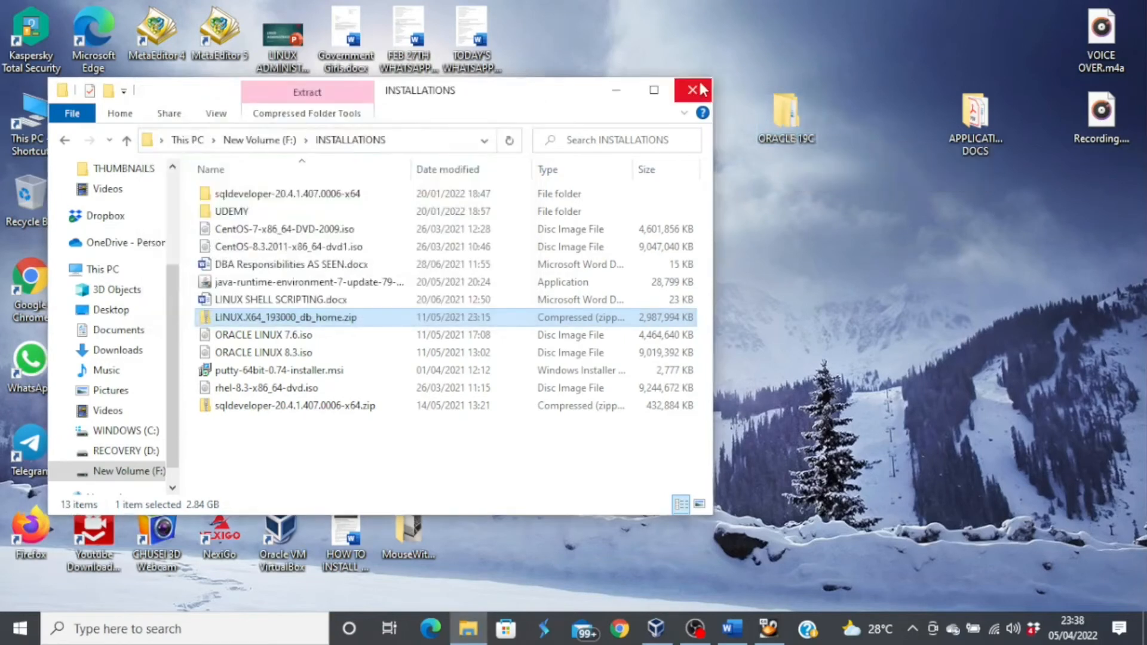
pyautogui.click(692, 89)
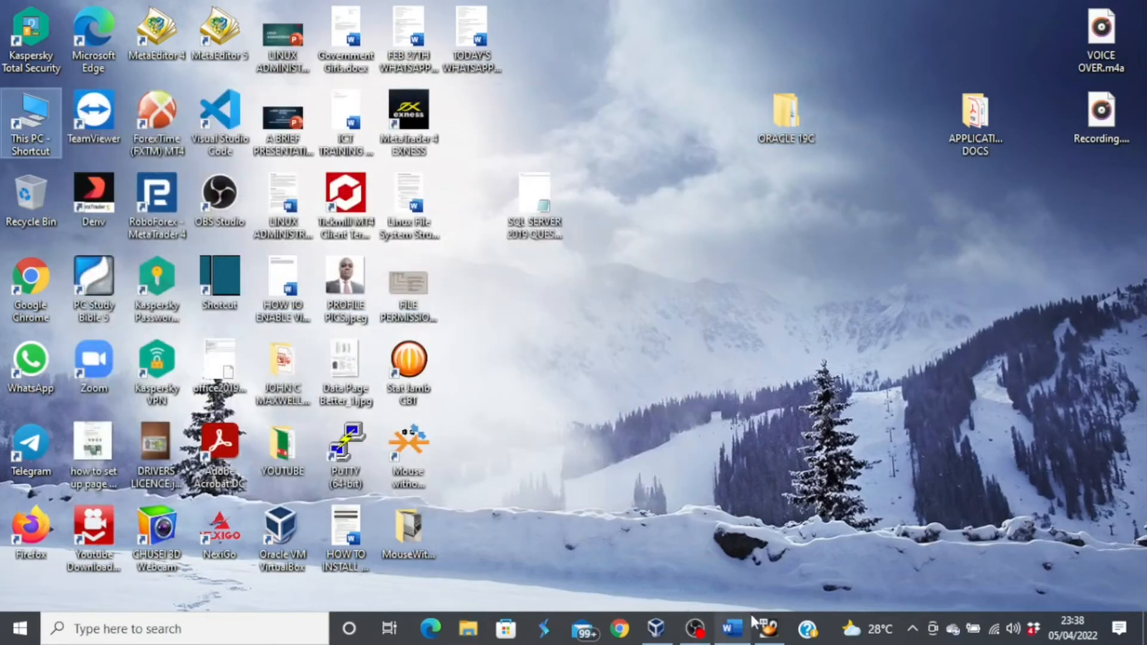
pyautogui.click(769, 628)
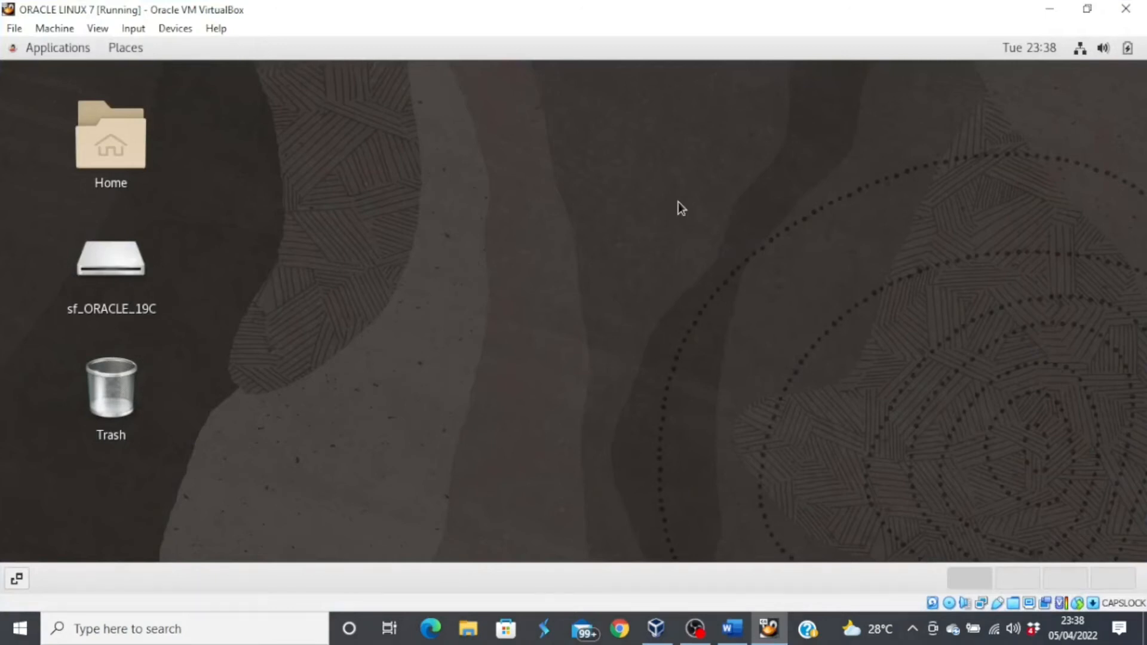
# - Open the sf_ORACLE_19C shared drive from the guest desktop
pyautogui.click(127, 273)
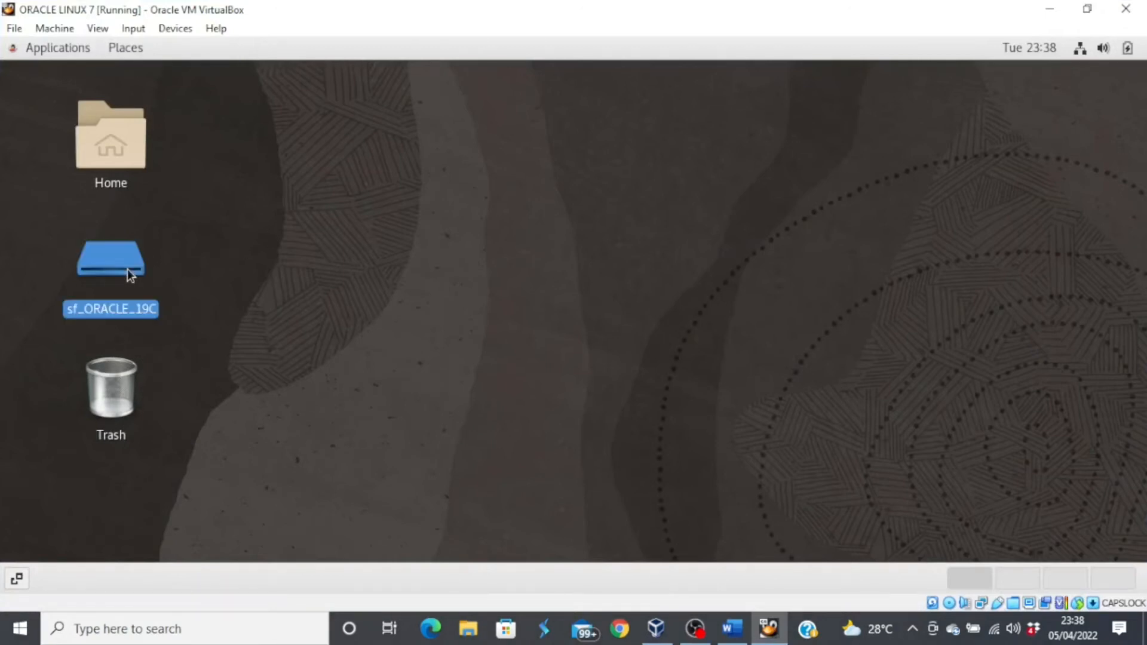
pyautogui.doubleClick(127, 272)
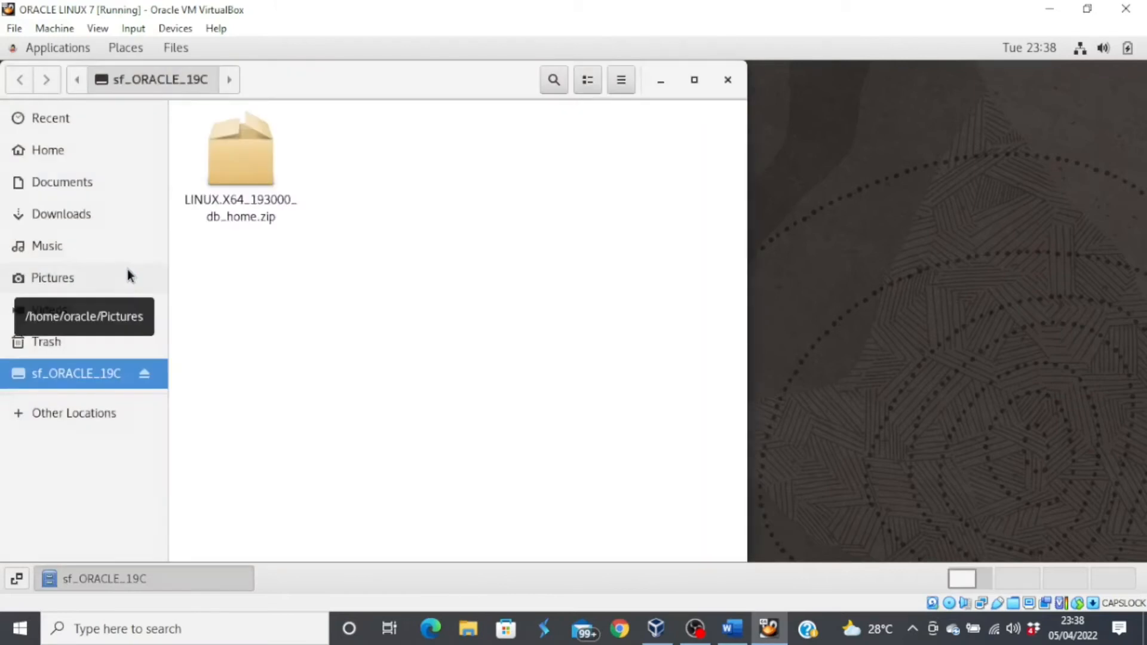
# - Move LINUX.X64_193000_db_home.zip via Move to… into /u01/app/oracle/product/19/db_1
pyautogui.rightClick(252, 202)
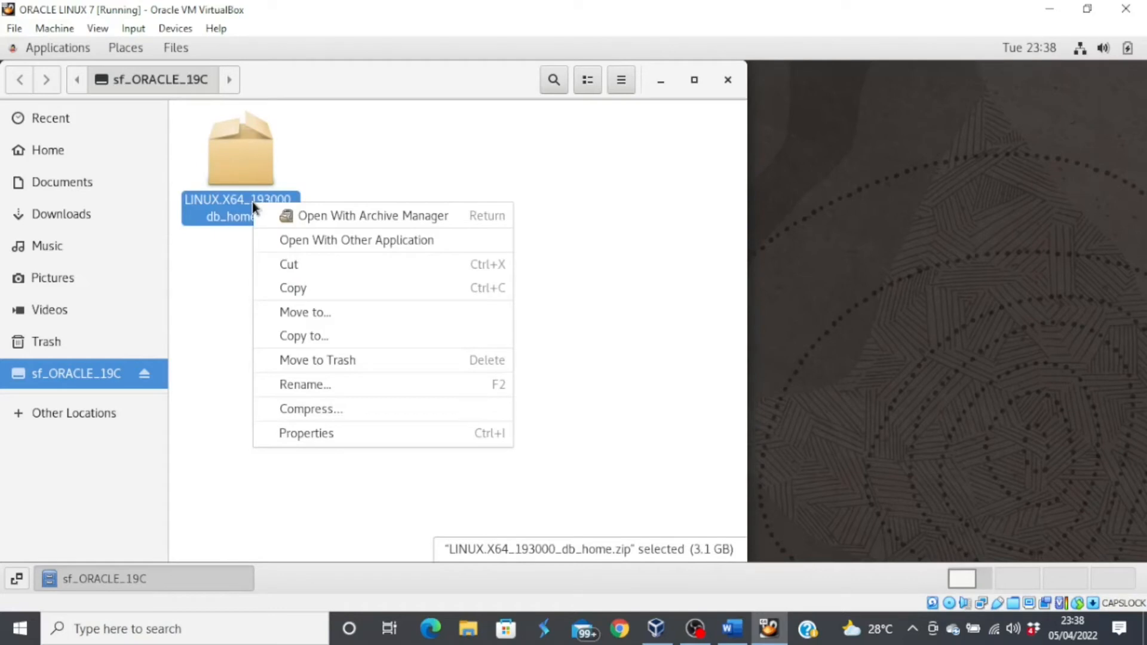
pyautogui.click(331, 317)
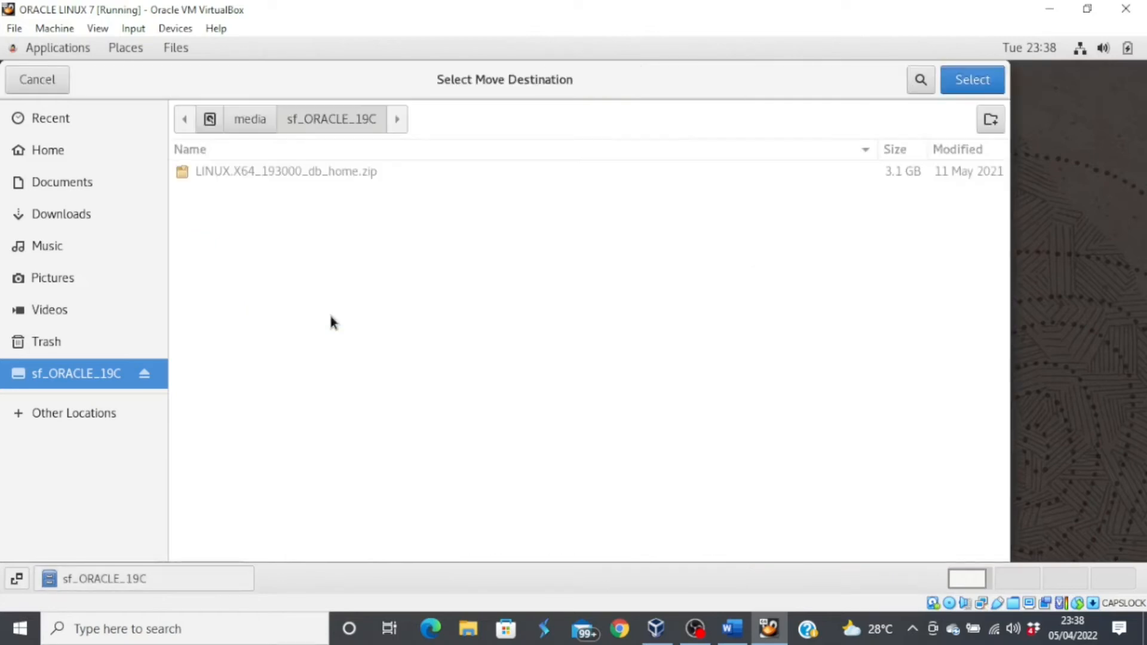
pyautogui.click(106, 416)
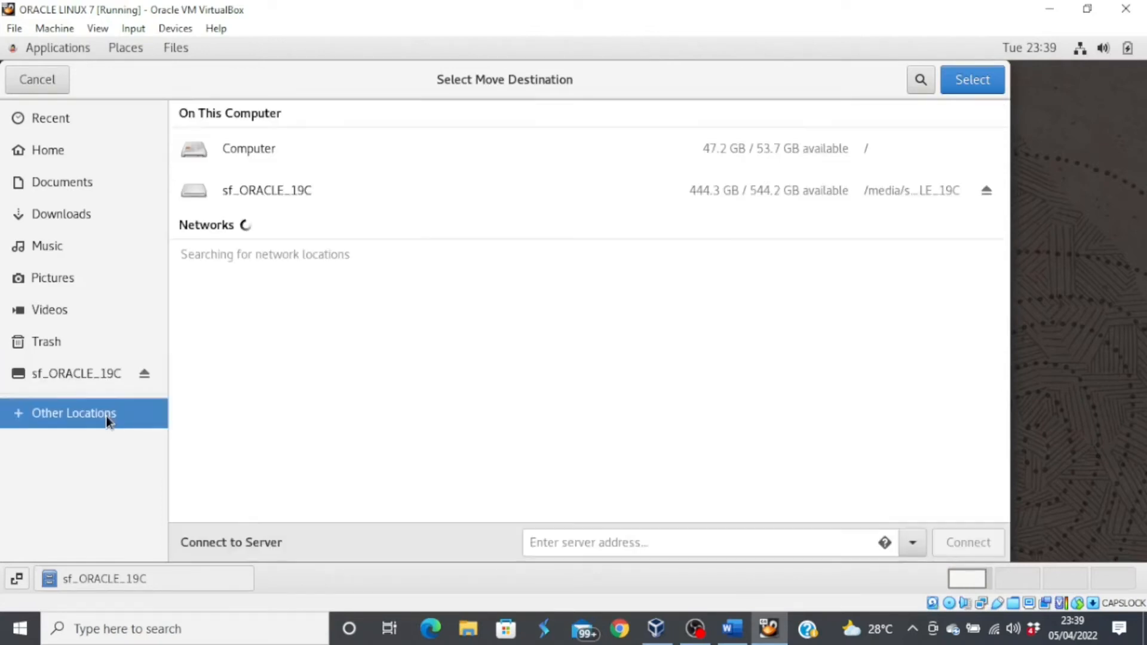
pyautogui.click(246, 149)
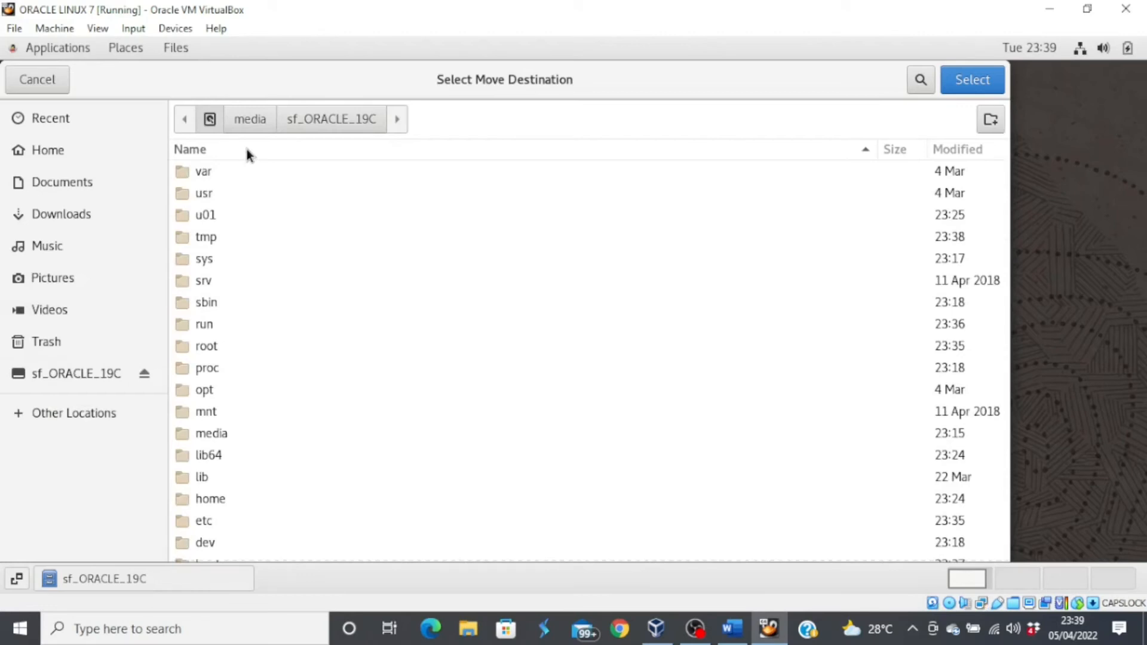
pyautogui.doubleClick(212, 216)
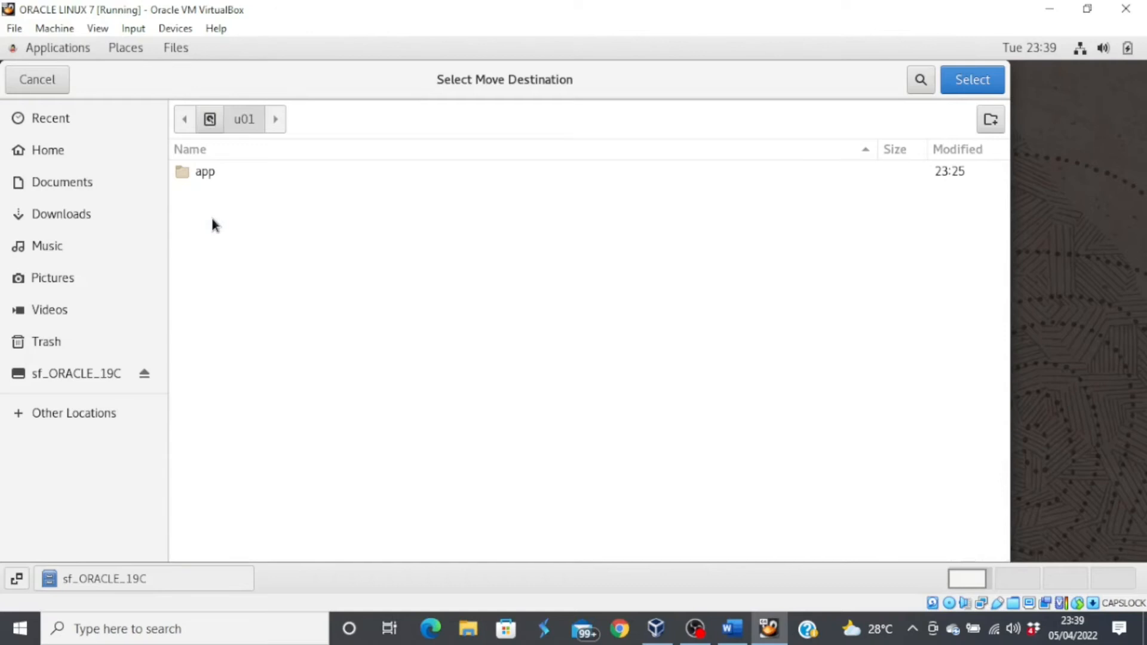
pyautogui.doubleClick(212, 171)
pyautogui.doubleClick(212, 172)
pyautogui.doubleClick(212, 172)
pyautogui.doubleClick(211, 172)
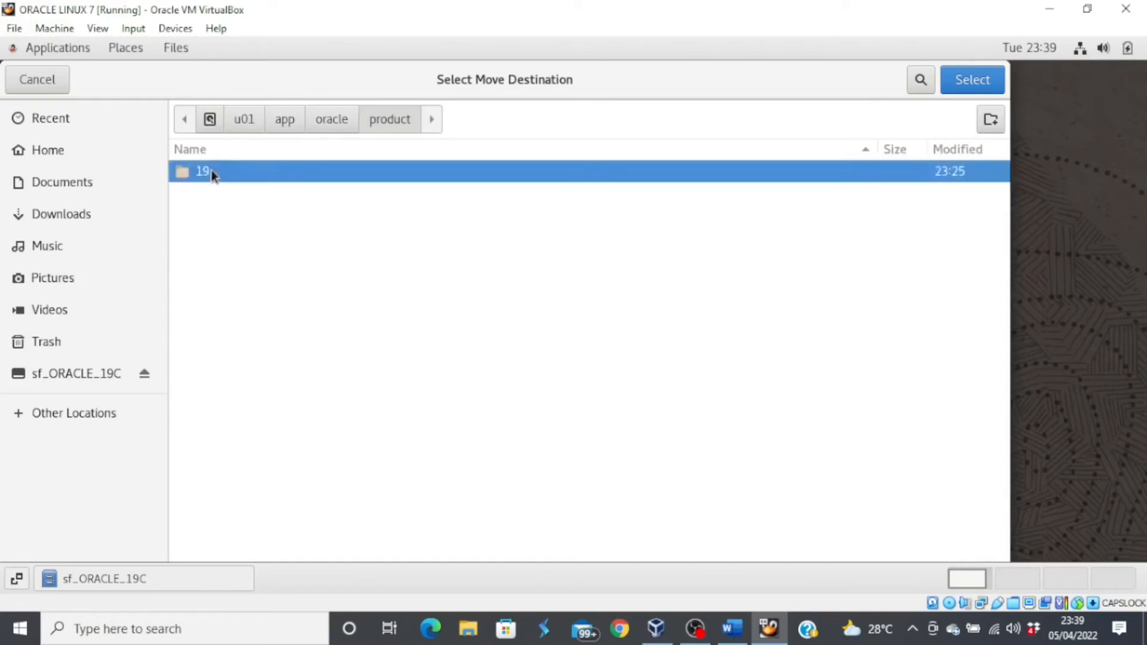
pyautogui.doubleClick(211, 173)
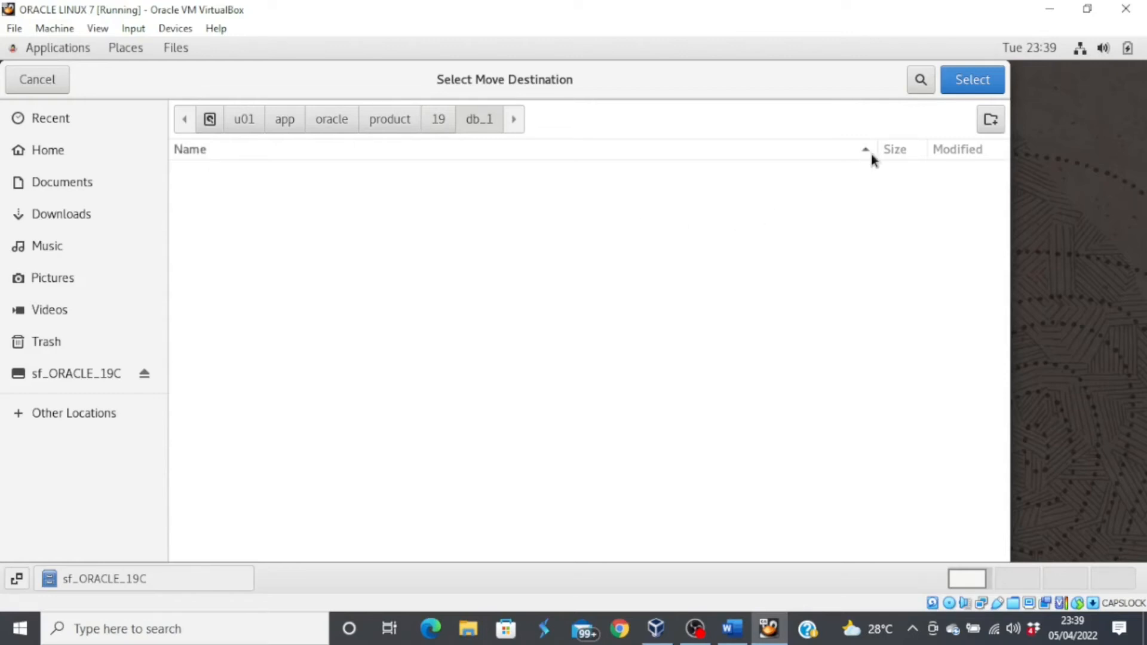
pyautogui.click(966, 81)
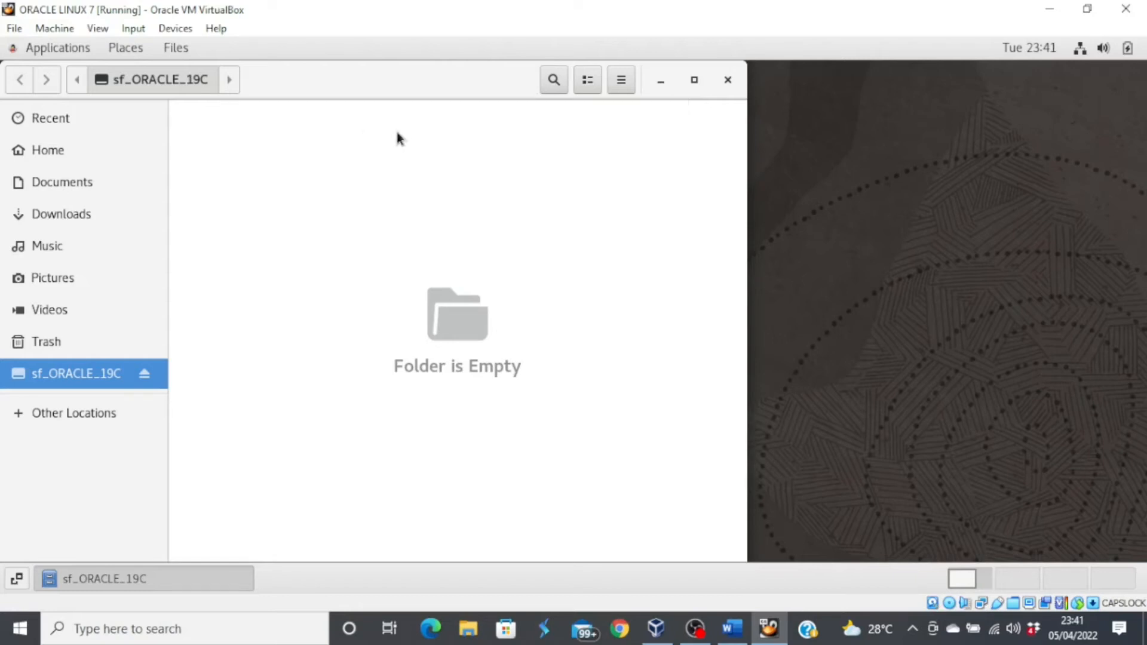
# - Open a guest terminal and browse the file manager to the Computer root
pyautogui.rightClick(919, 193)
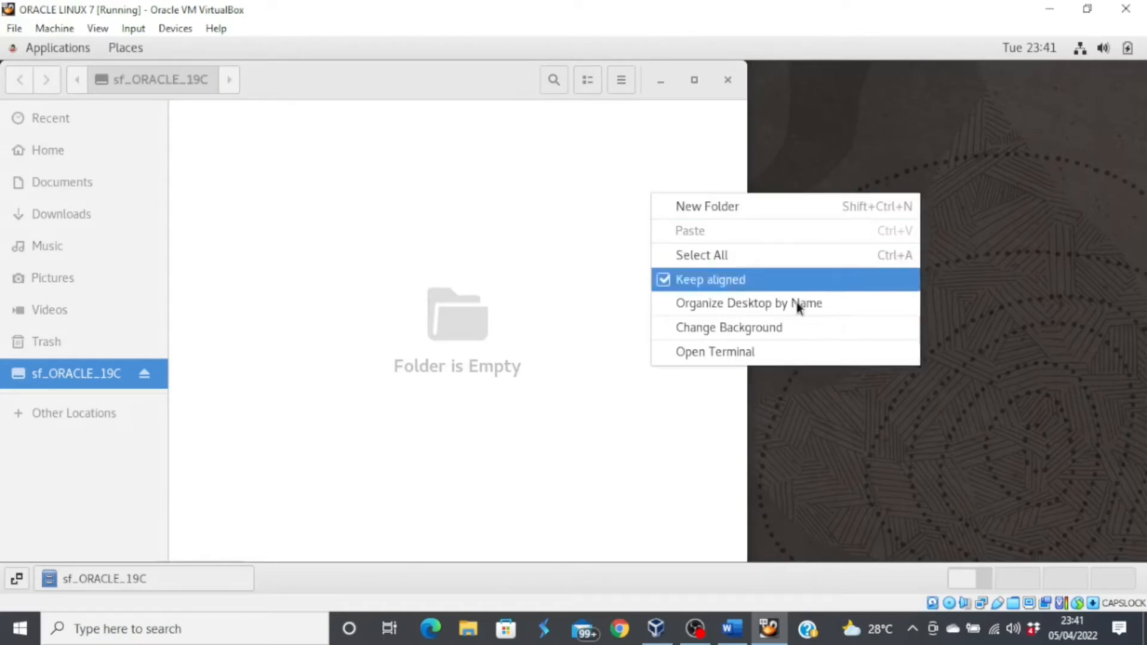
pyautogui.click(775, 354)
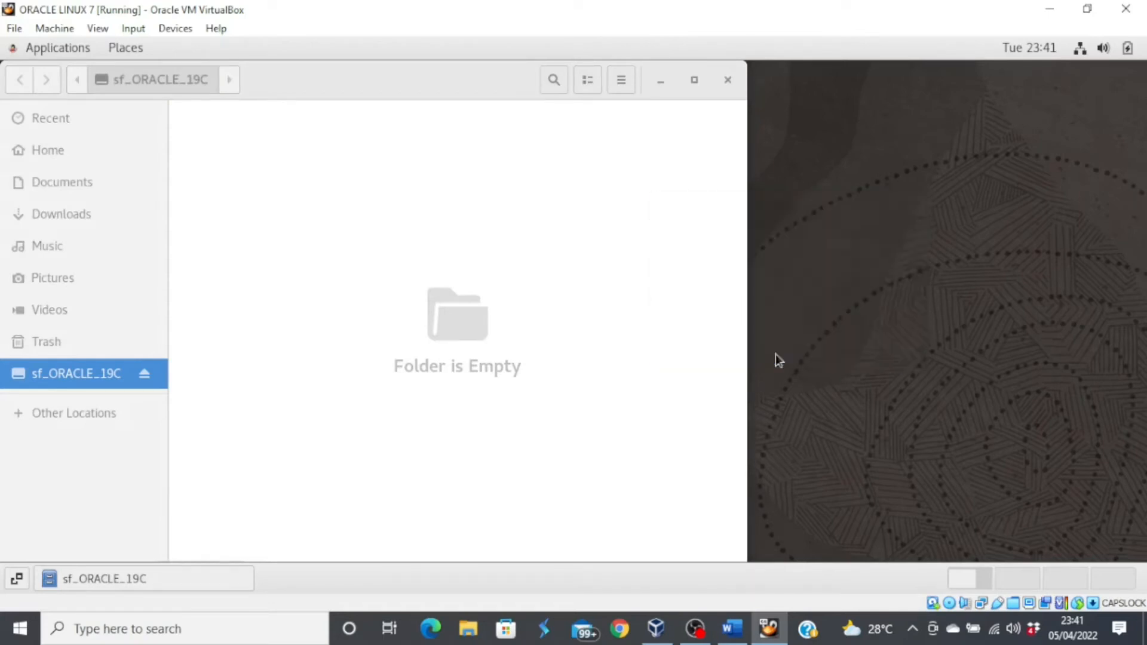
pyautogui.click(95, 414)
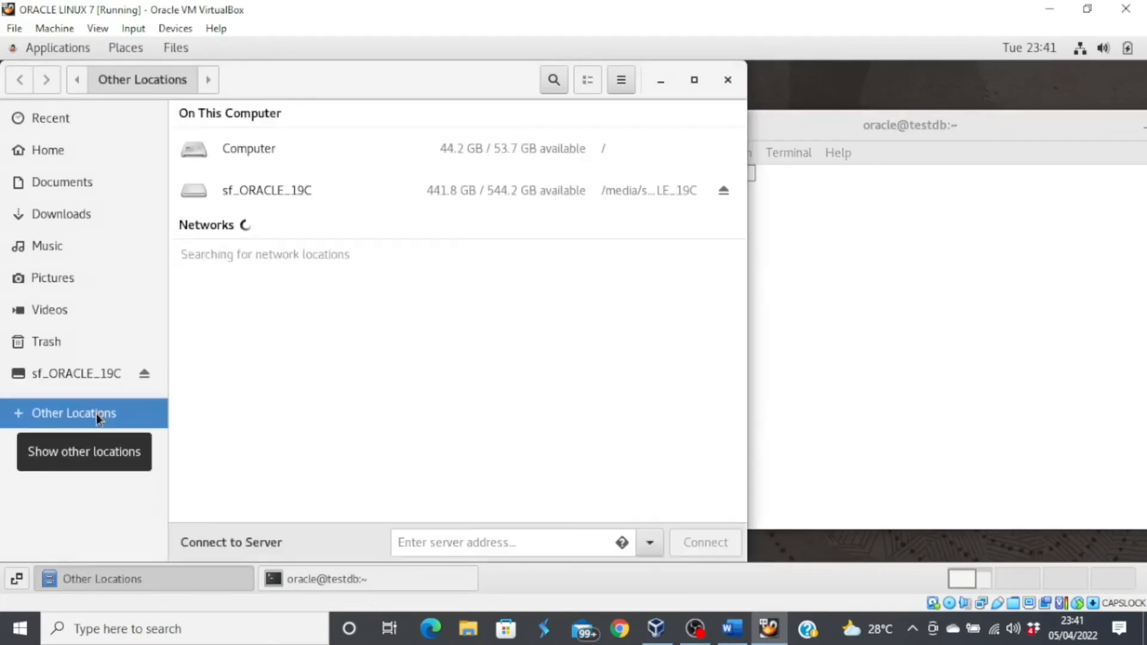
pyautogui.click(263, 154)
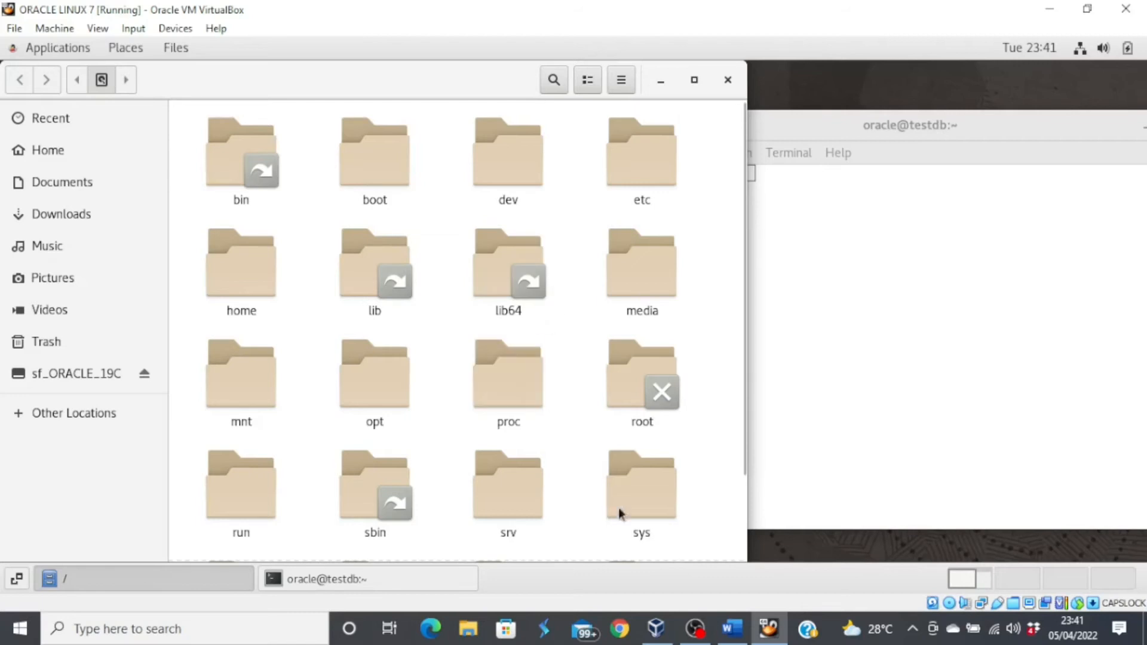
# - Browse through u01/app/oracle/product/19 into db_1 to show the zip
pyautogui.scroll(-3, 740, 503)
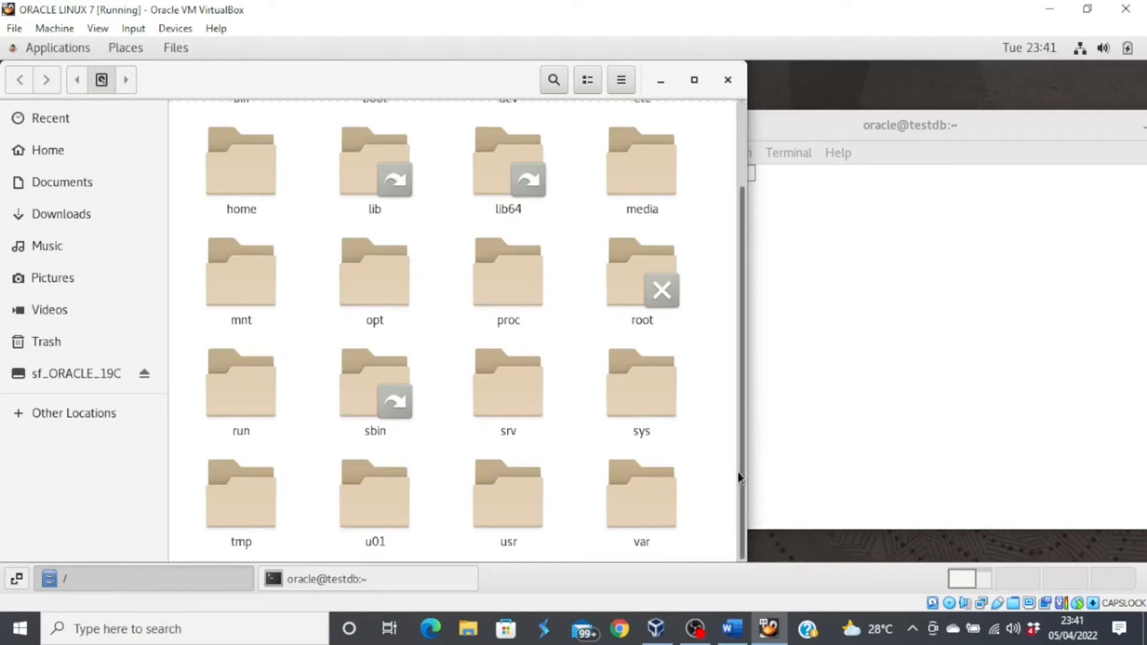
pyautogui.doubleClick(387, 493)
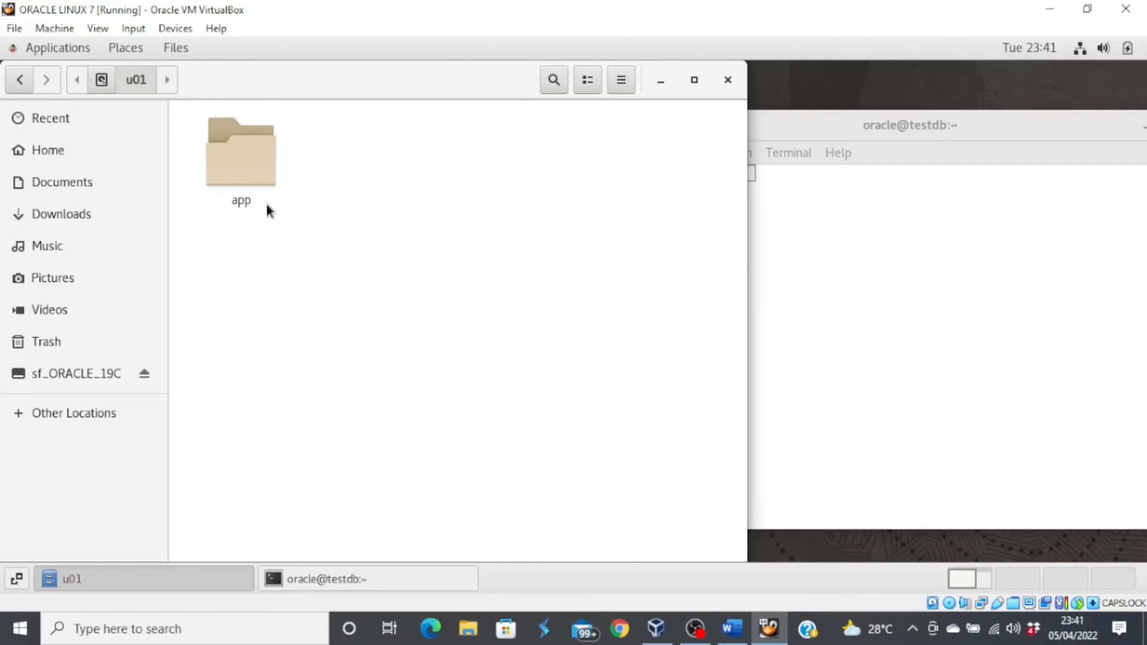
pyautogui.doubleClick(241, 156)
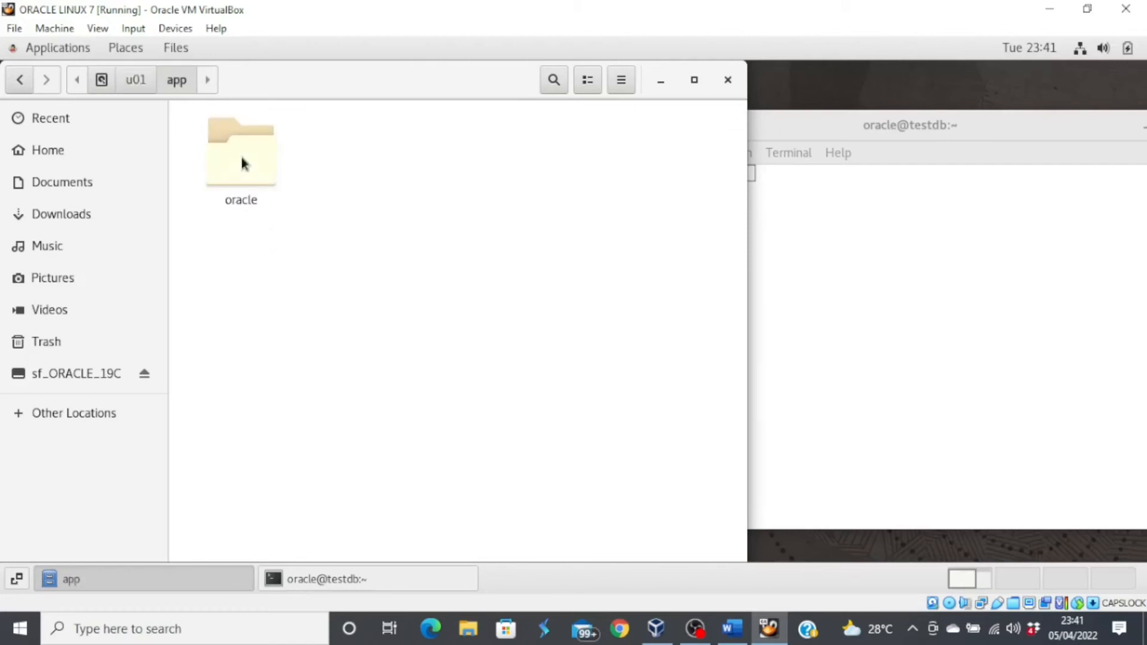
pyautogui.doubleClick(241, 157)
pyautogui.doubleClick(241, 157)
pyautogui.doubleClick(241, 156)
pyautogui.click(242, 156)
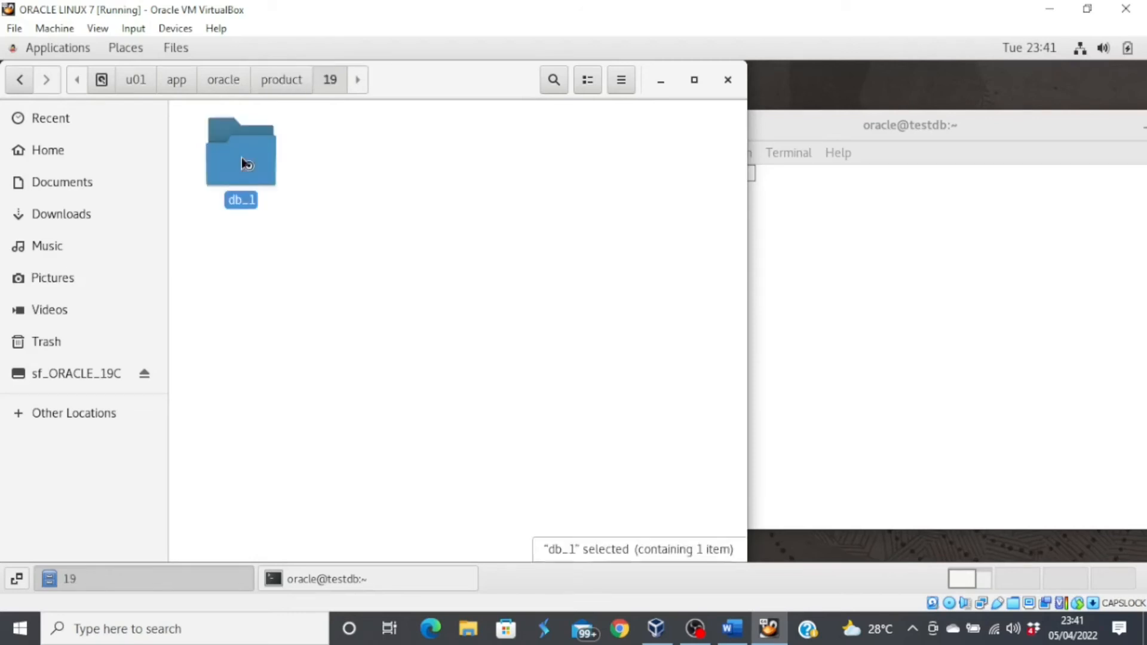
pyautogui.doubleClick(242, 160)
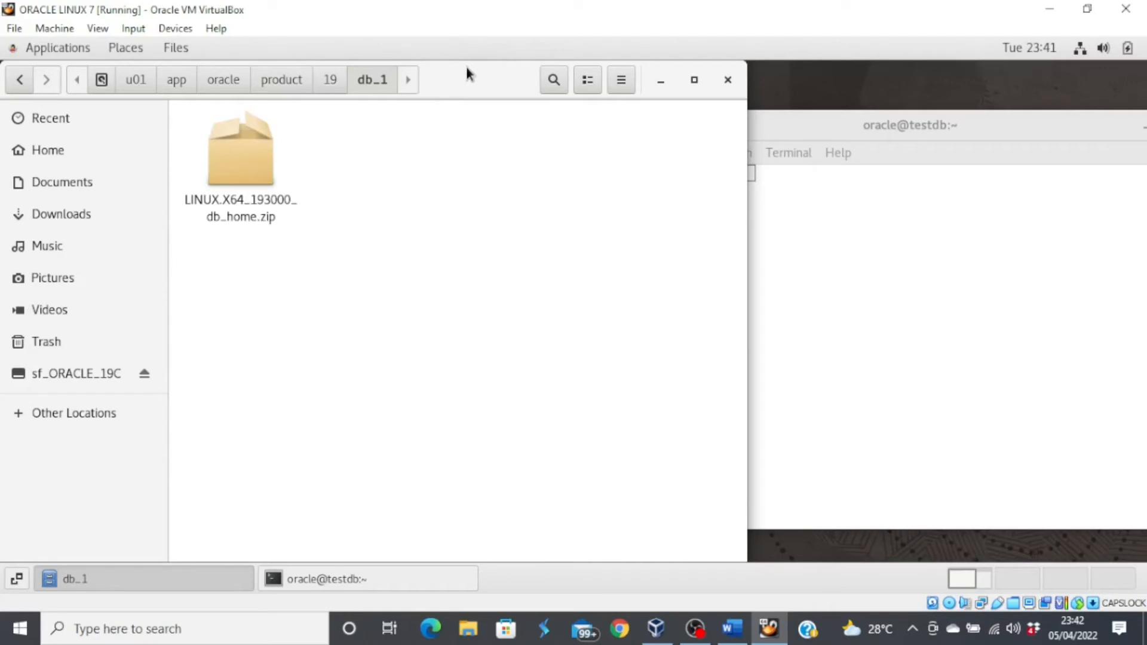
# - Run unzip on LINUX.X64_193000_db_home.zip in the terminal to extract it into db_1
pyautogui.moveTo(482, 82); pyautogui.dragTo(432, 106)
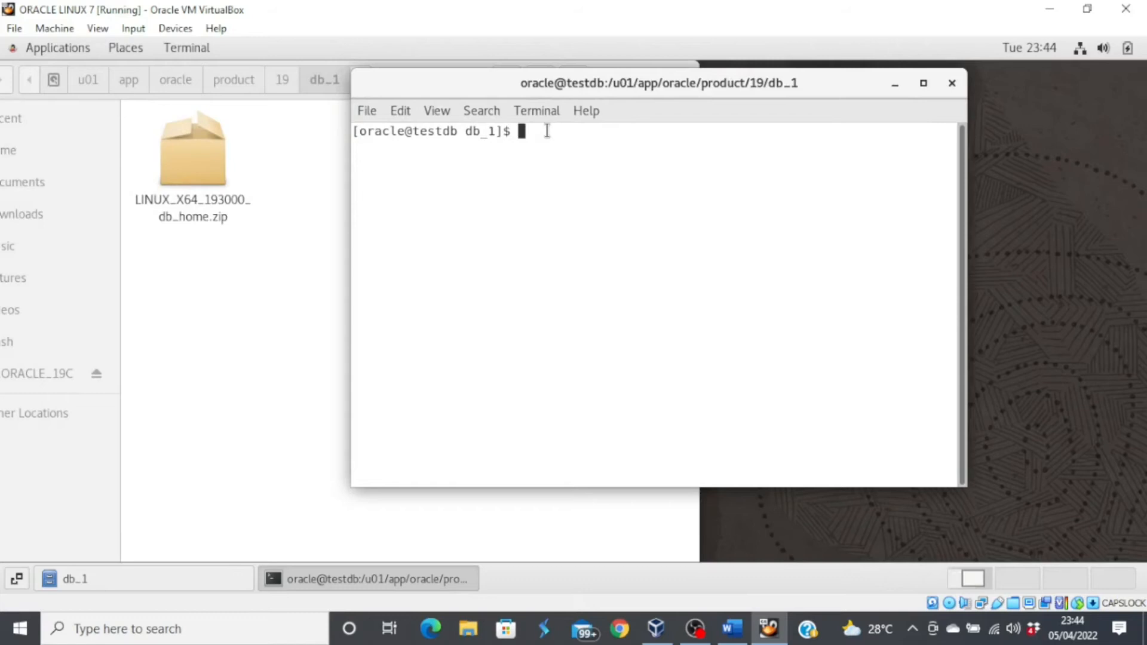
pyautogui.write('unzip')
pyautogui.rightClick(575, 132)
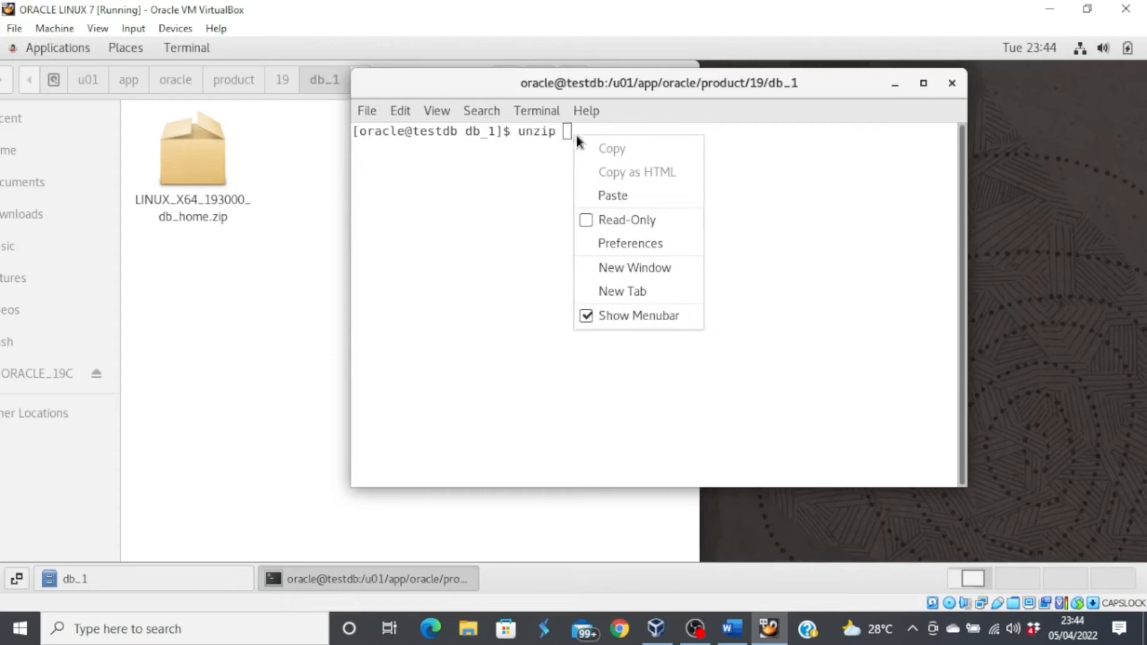
pyautogui.click(613, 196)
pyautogui.press('Return')
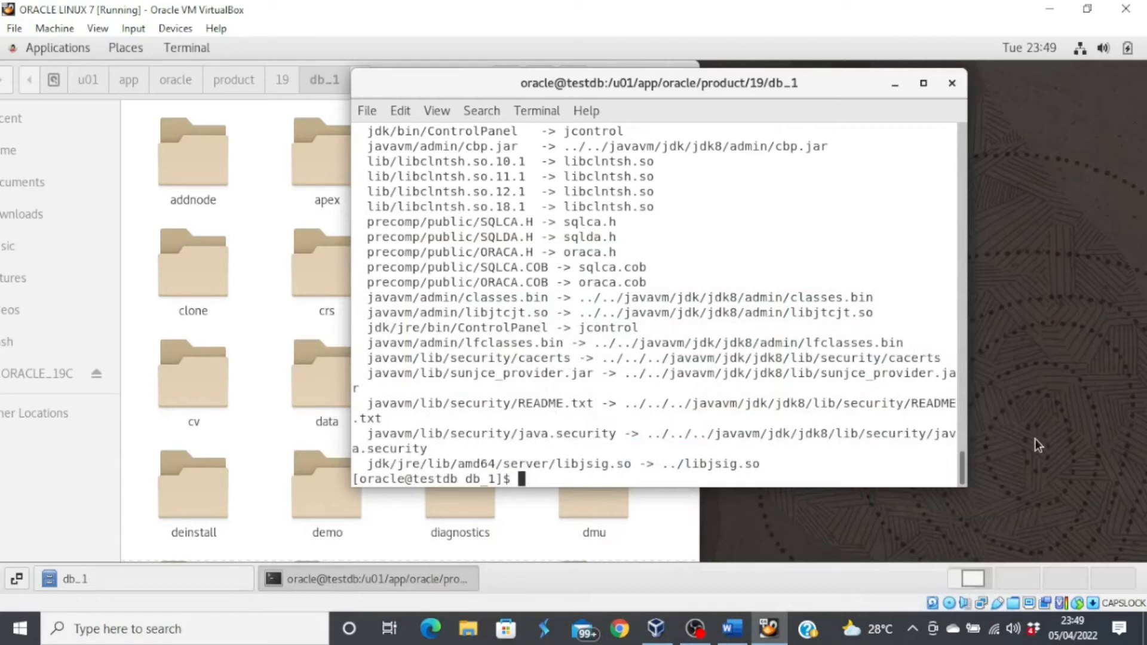
# - Run ./runInstaller in the terminal to launch the Oracle 19c installer
pyautogui.write('./runInstaller')
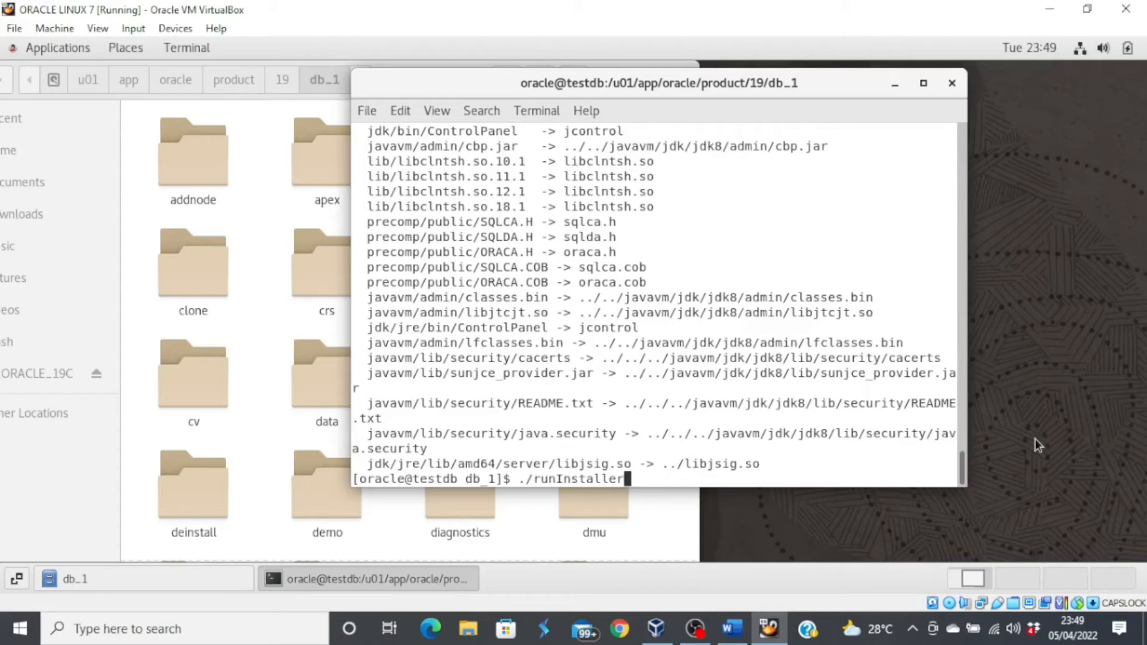
pyautogui.press('Return')
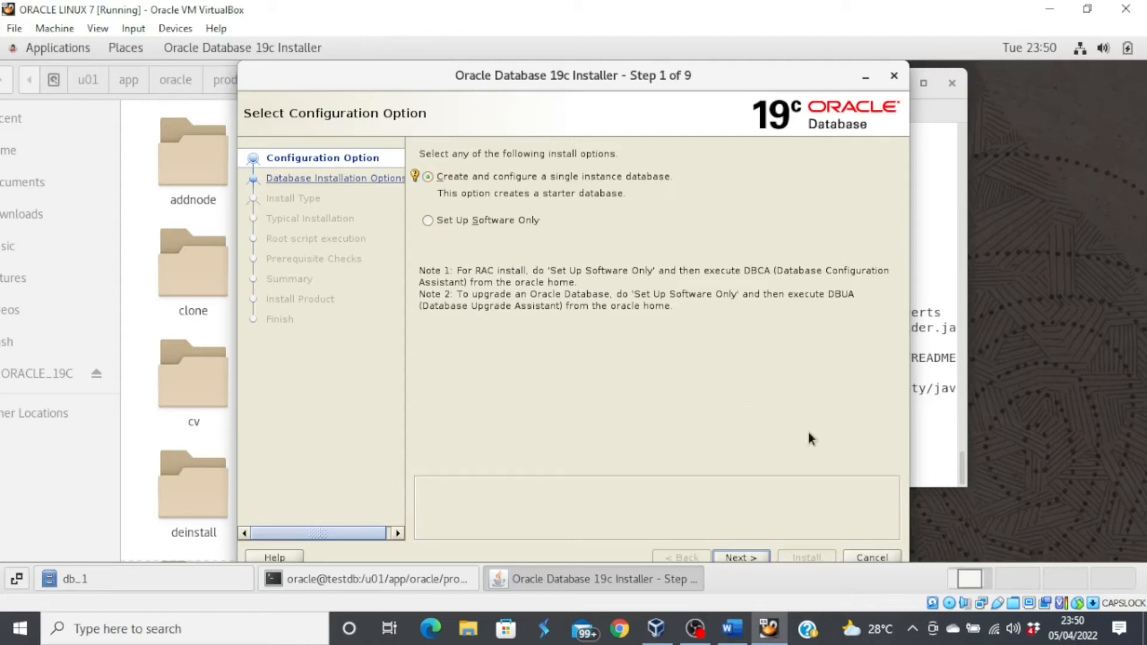
# - Choose a single-instance Server class Enterprise Edition install with Oracle base /u01/app/oracle and default inventory
pyautogui.click(748, 554)
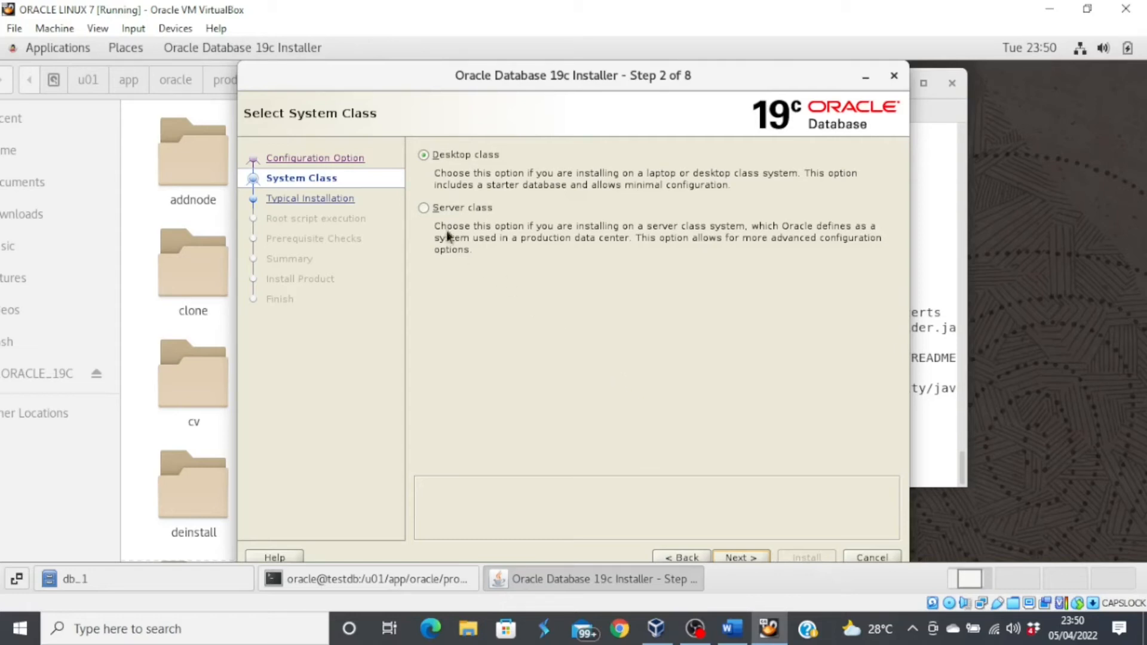
pyautogui.click(424, 208)
pyautogui.click(743, 557)
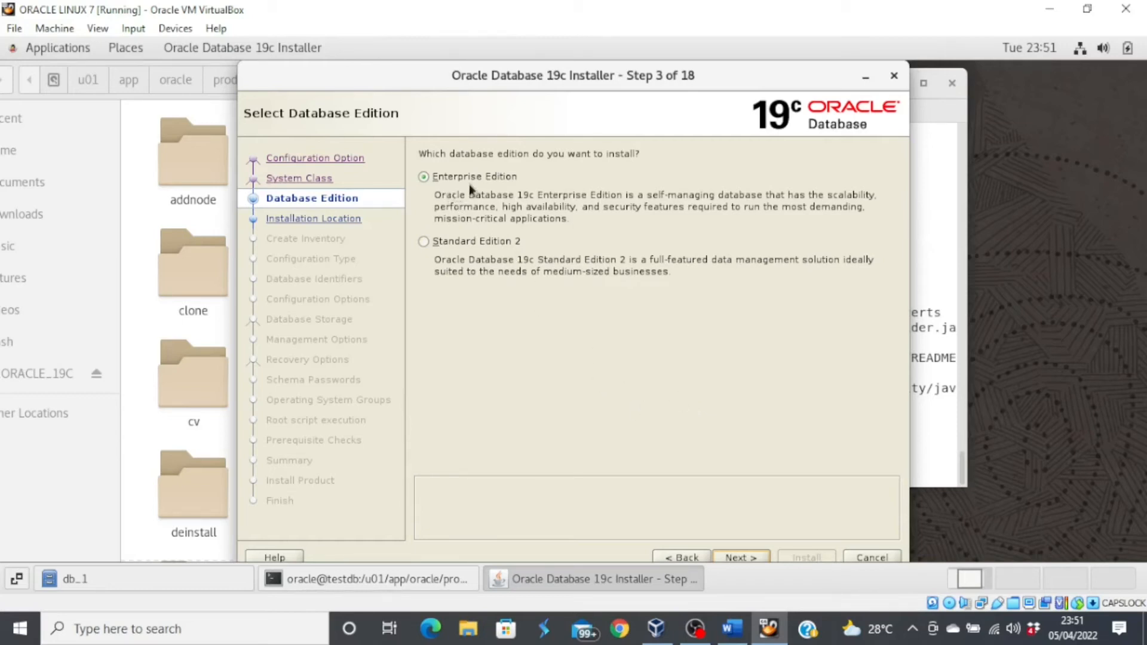
pyautogui.click(740, 557)
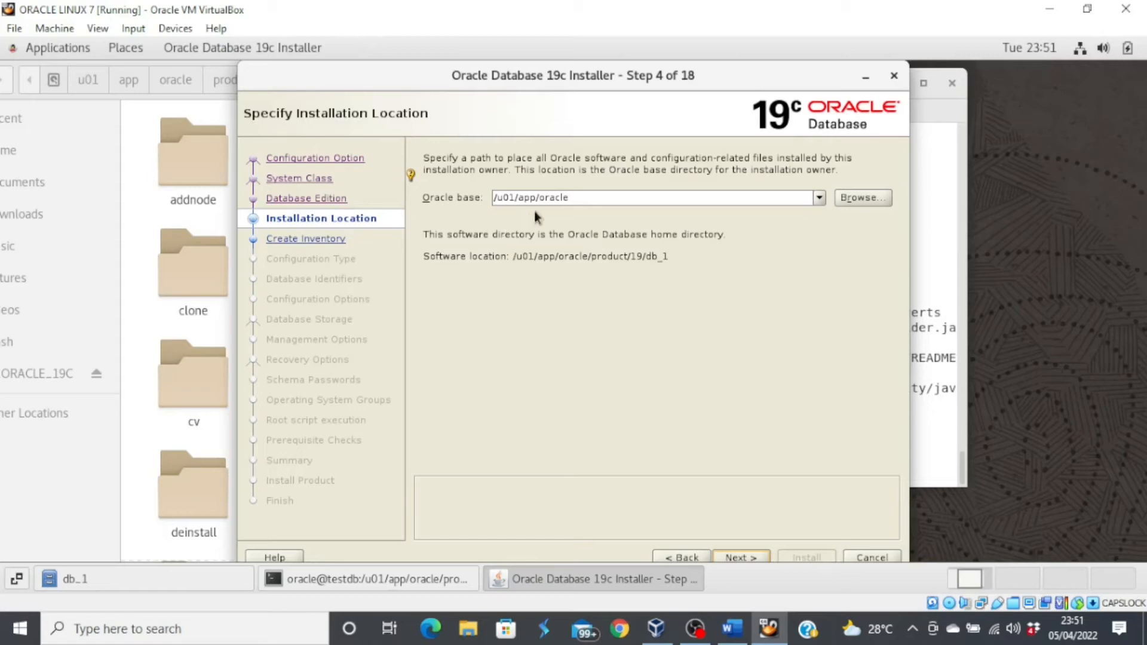
pyautogui.click(740, 556)
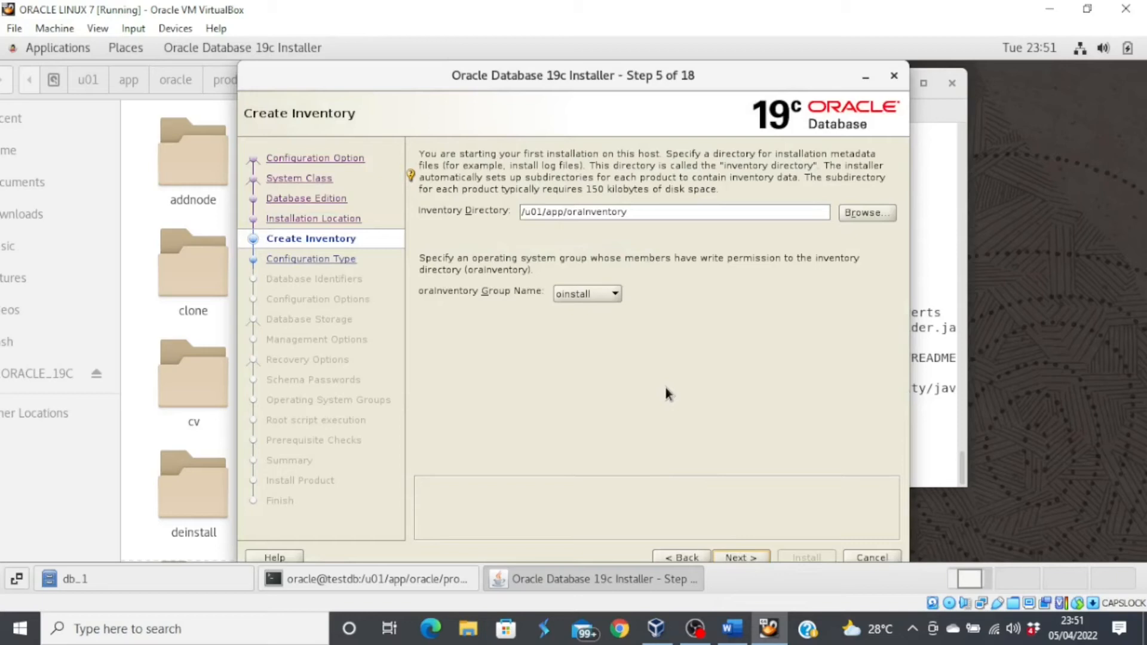
pyautogui.click(739, 557)
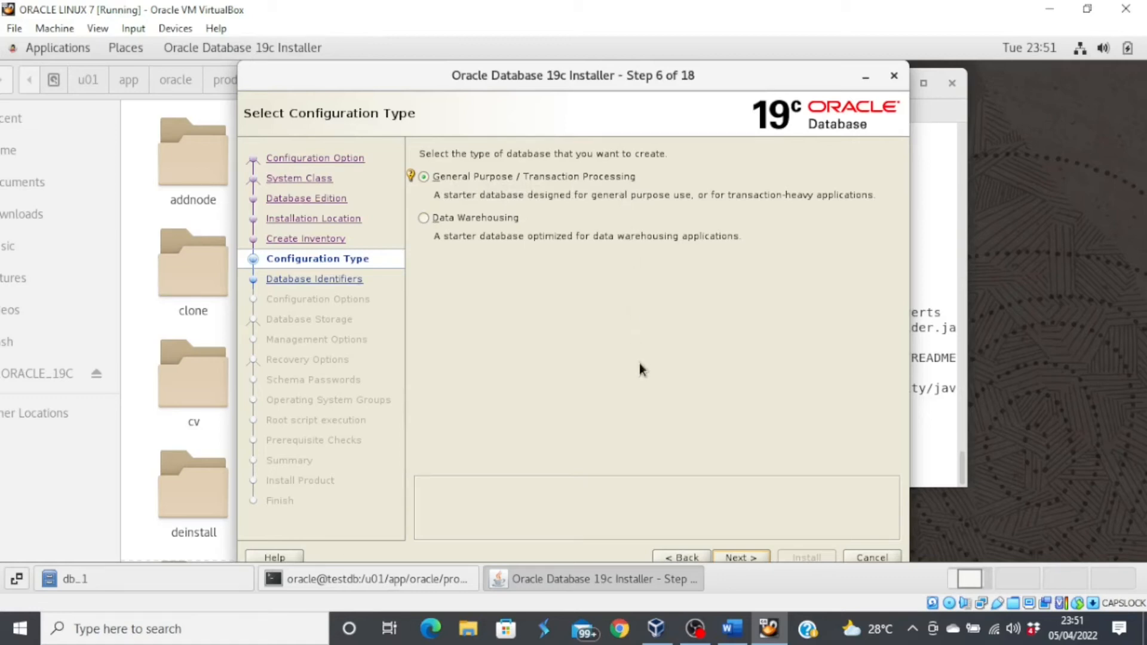
# - Keep General Purpose with the orcl identifiers and enable Install sample schemas in the database
pyautogui.click(743, 556)
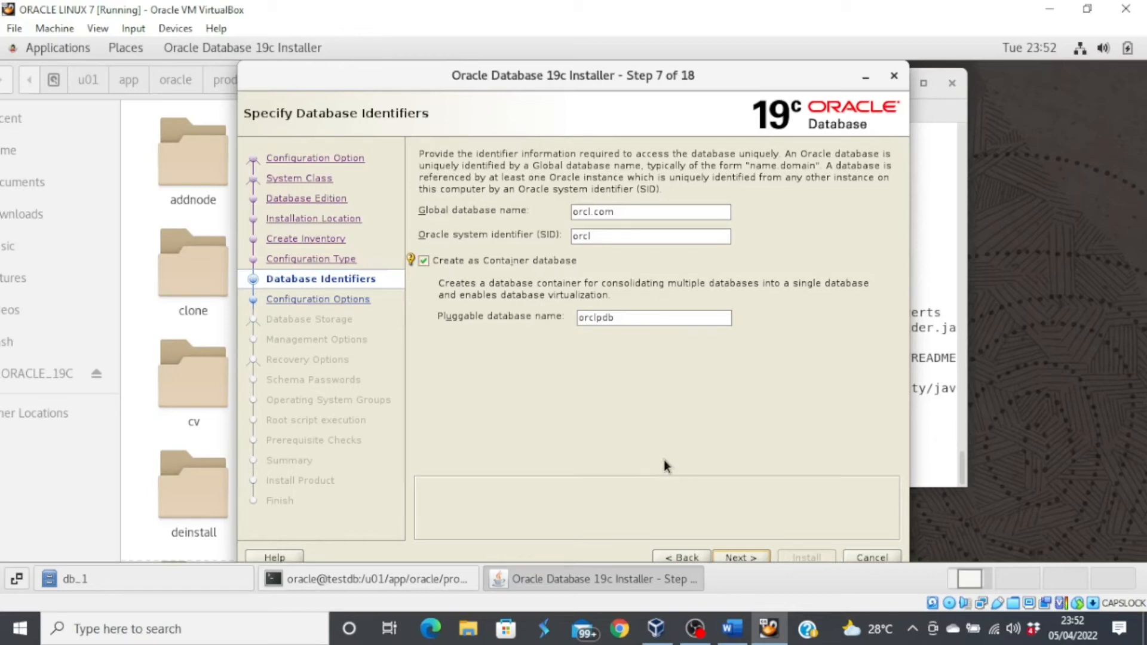
pyautogui.click(754, 554)
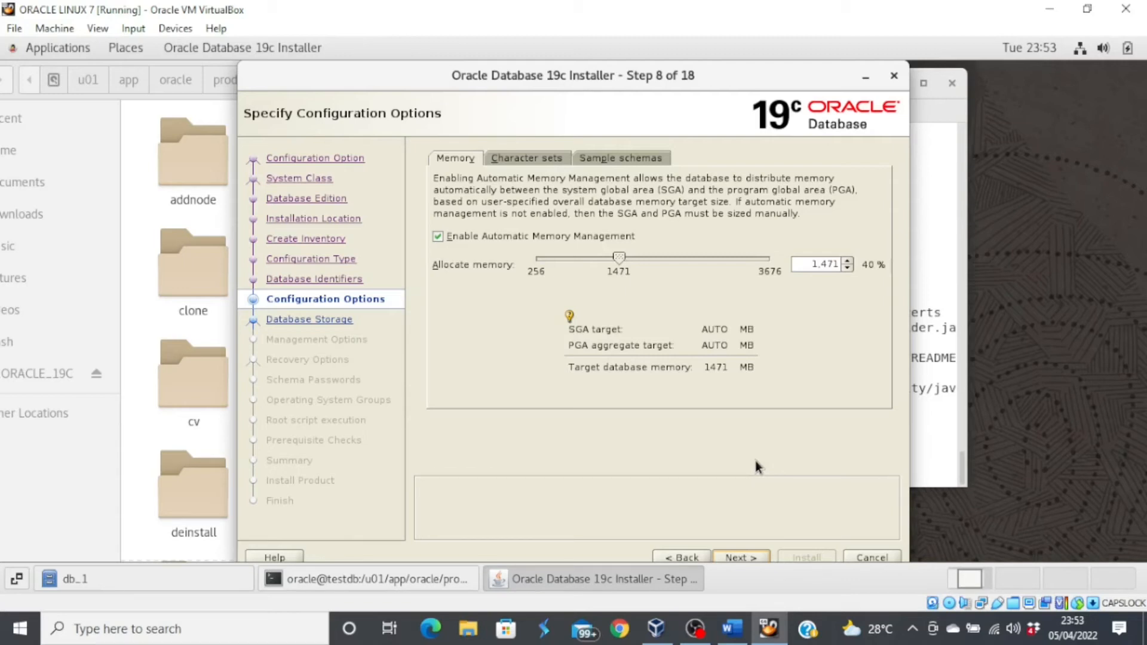
pyautogui.click(620, 159)
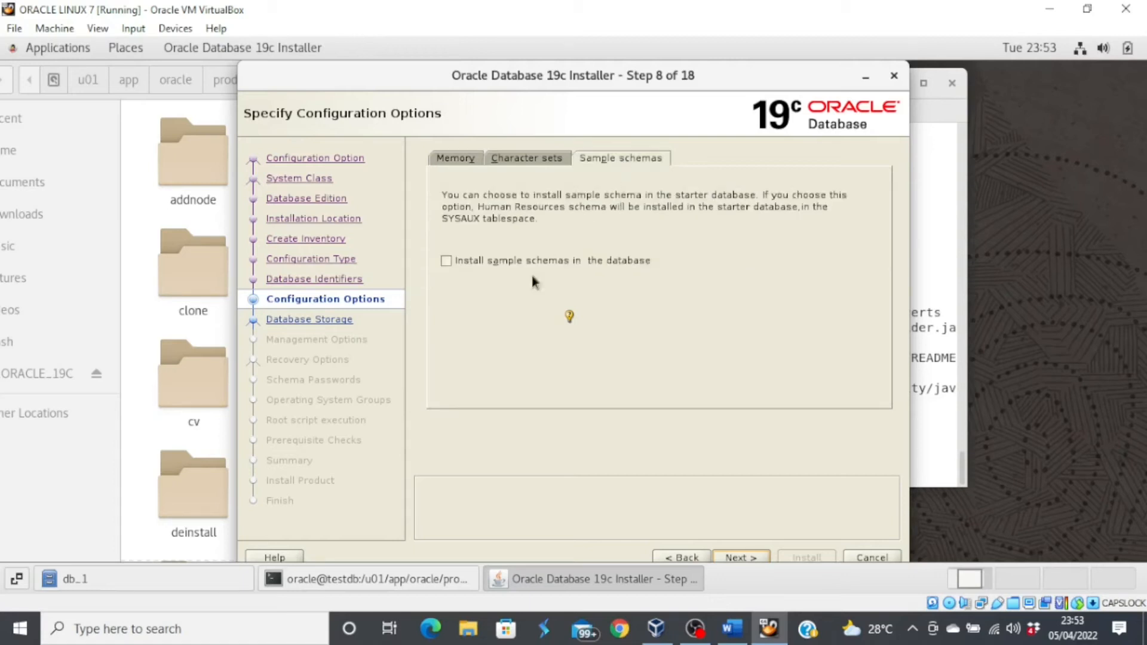
pyautogui.click(446, 263)
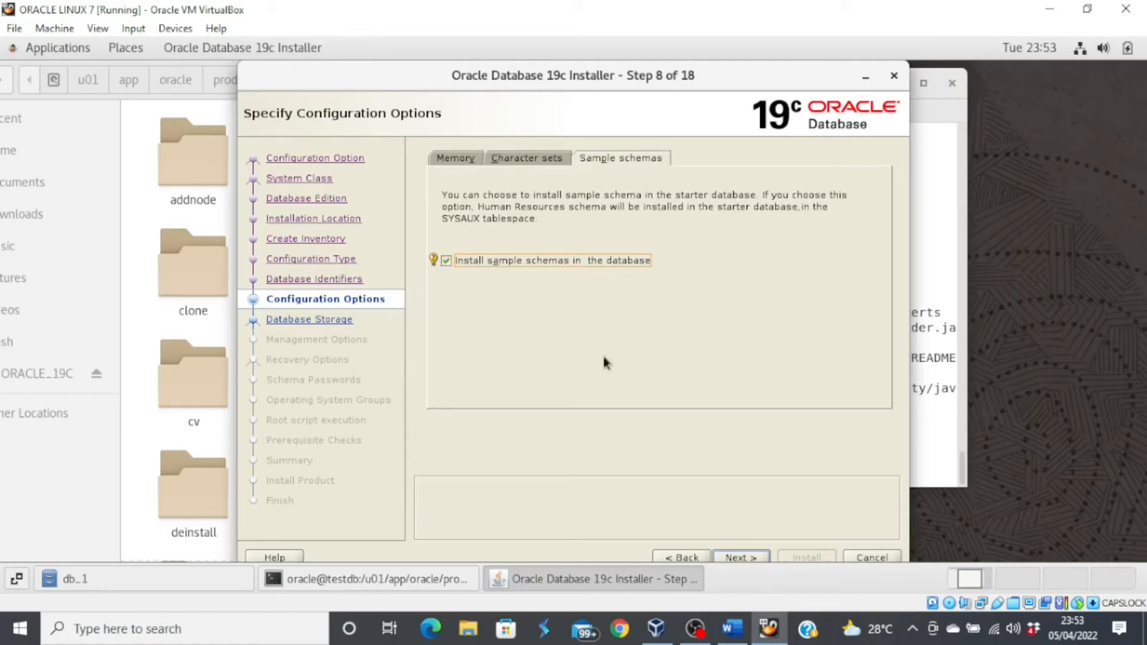
pyautogui.click(744, 556)
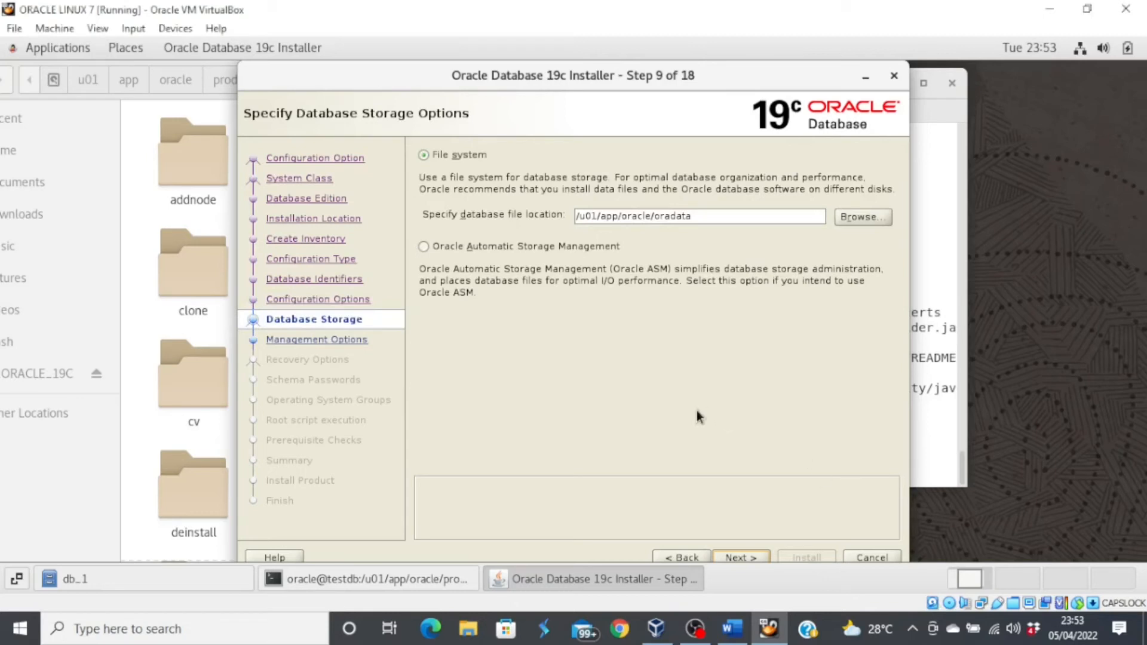
# - Accept default file system storage, no Enterprise Manager registration, and recovery disabled
pyautogui.click(745, 556)
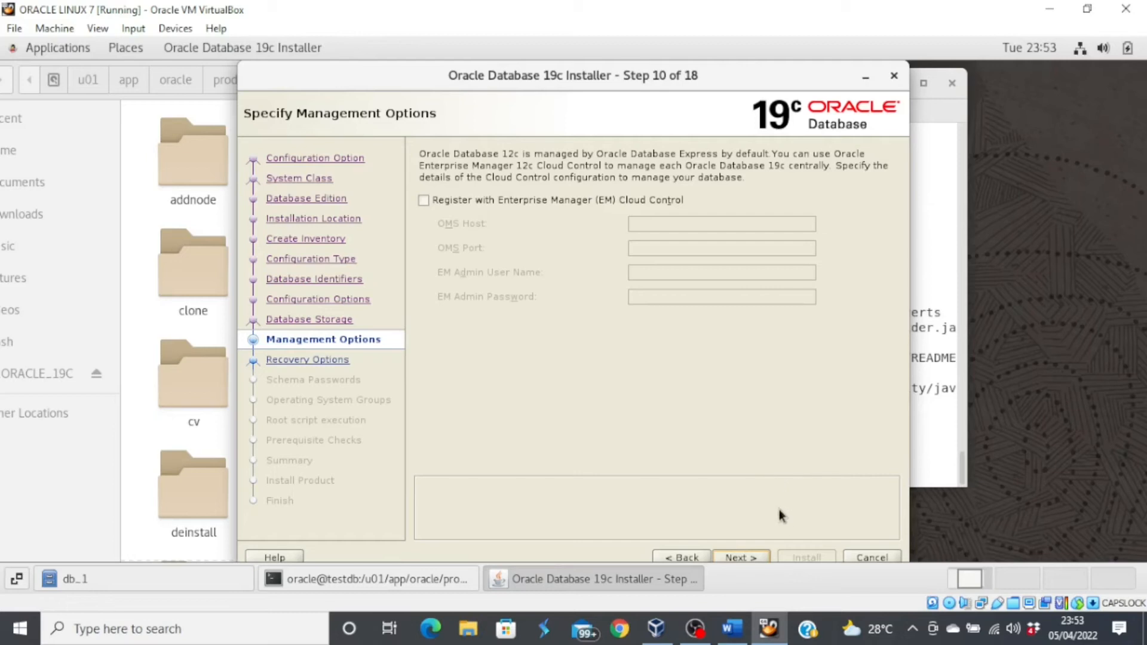
pyautogui.click(748, 557)
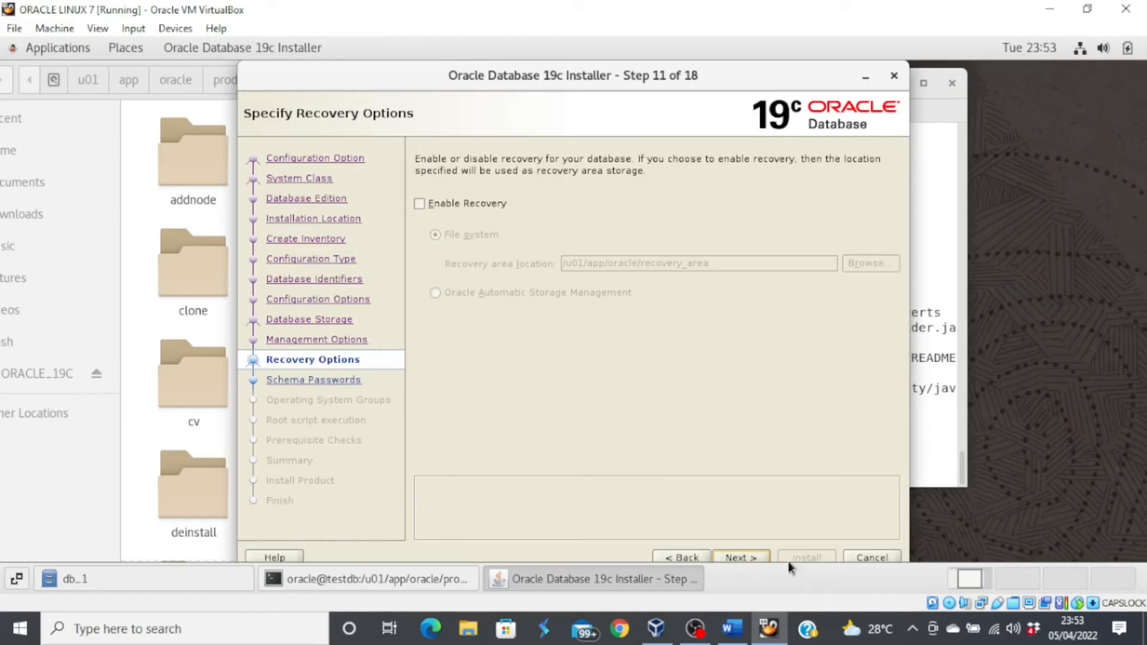
pyautogui.click(751, 557)
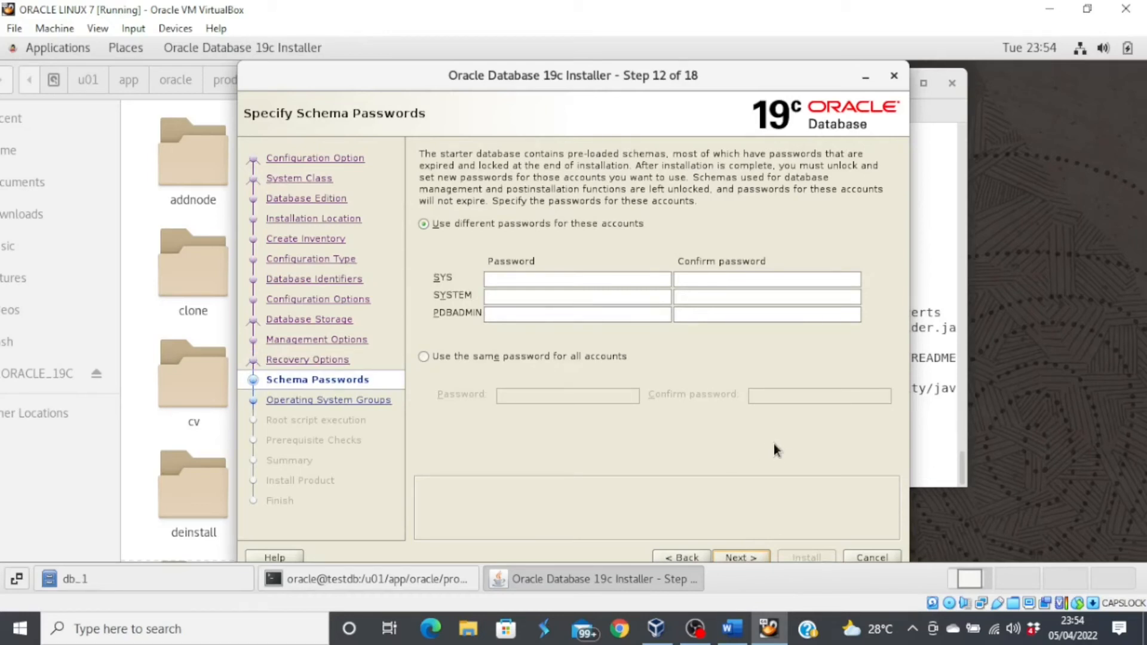
# - Use the same password for all schema accounts and enter it twice
pyautogui.click(472, 358)
pyautogui.click(512, 396)
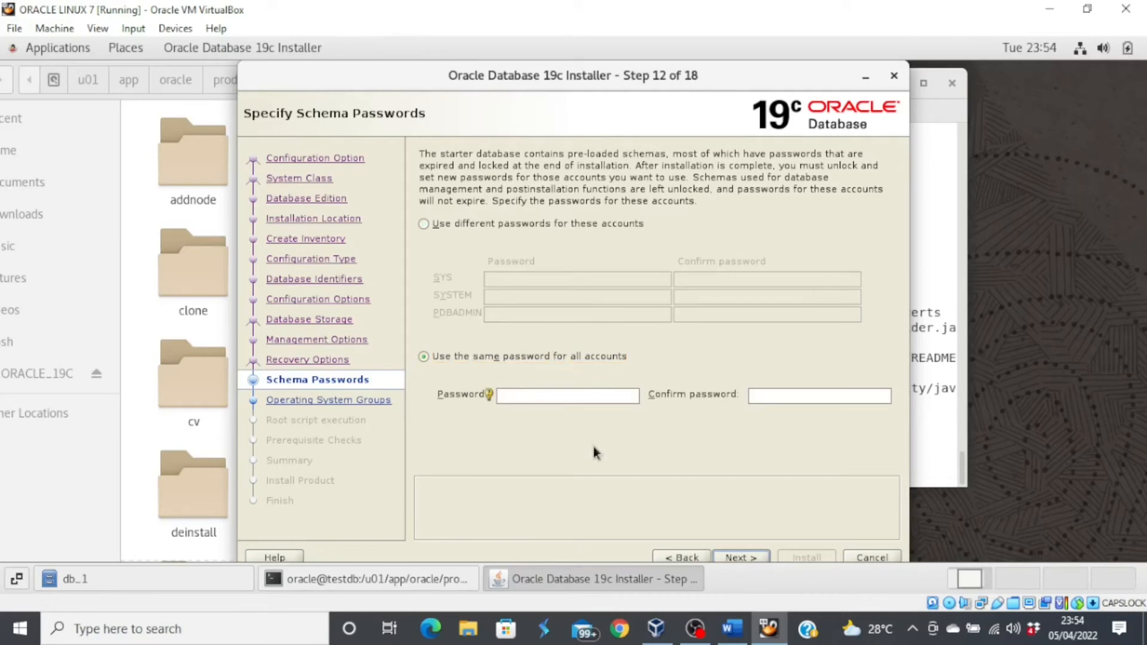
pyautogui.write('oracle1')
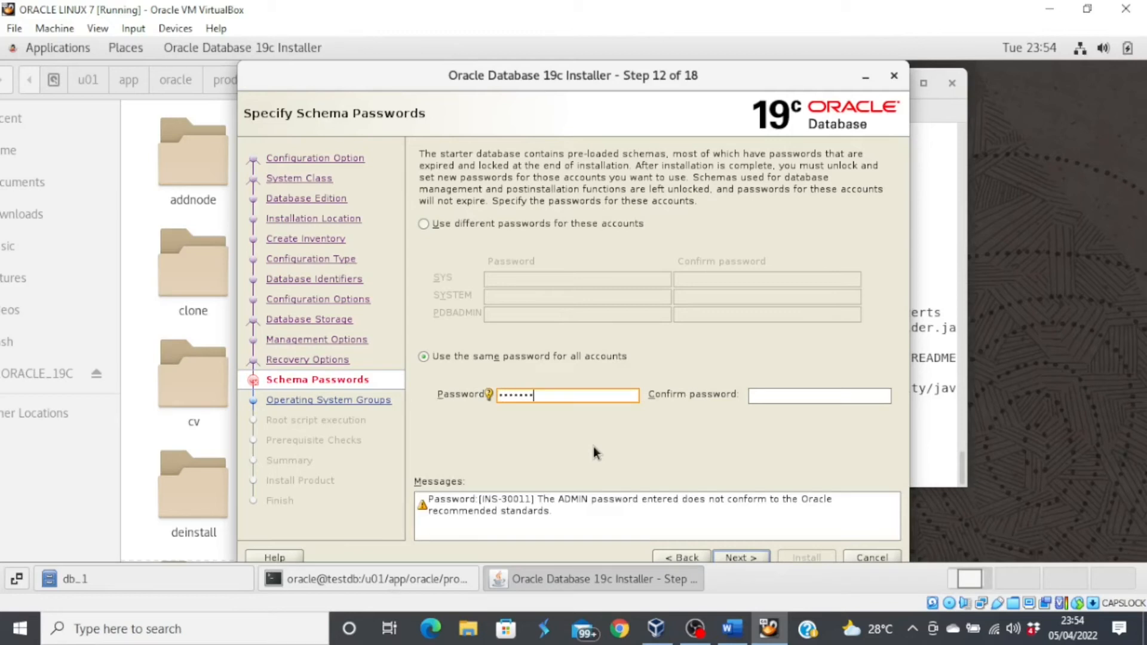
pyautogui.write('23456')
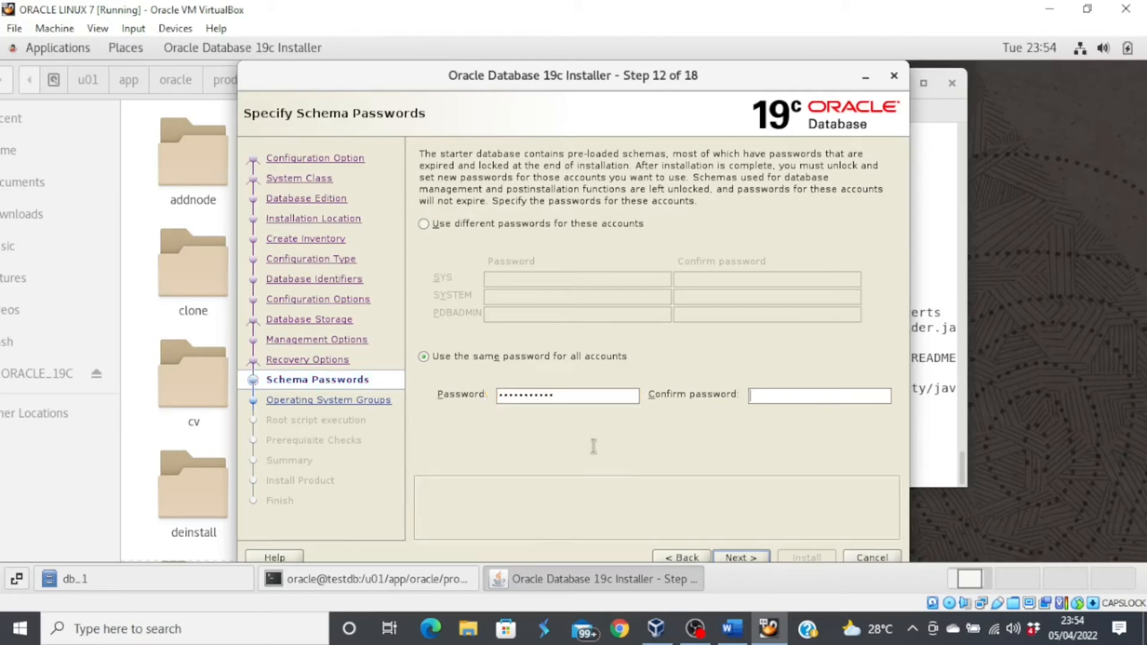
pyautogui.press('Tab')
pyautogui.write('oracle123456')
# - Keep the default OS groups, review the orcl Summary, and start the installation
pyautogui.click(741, 557)
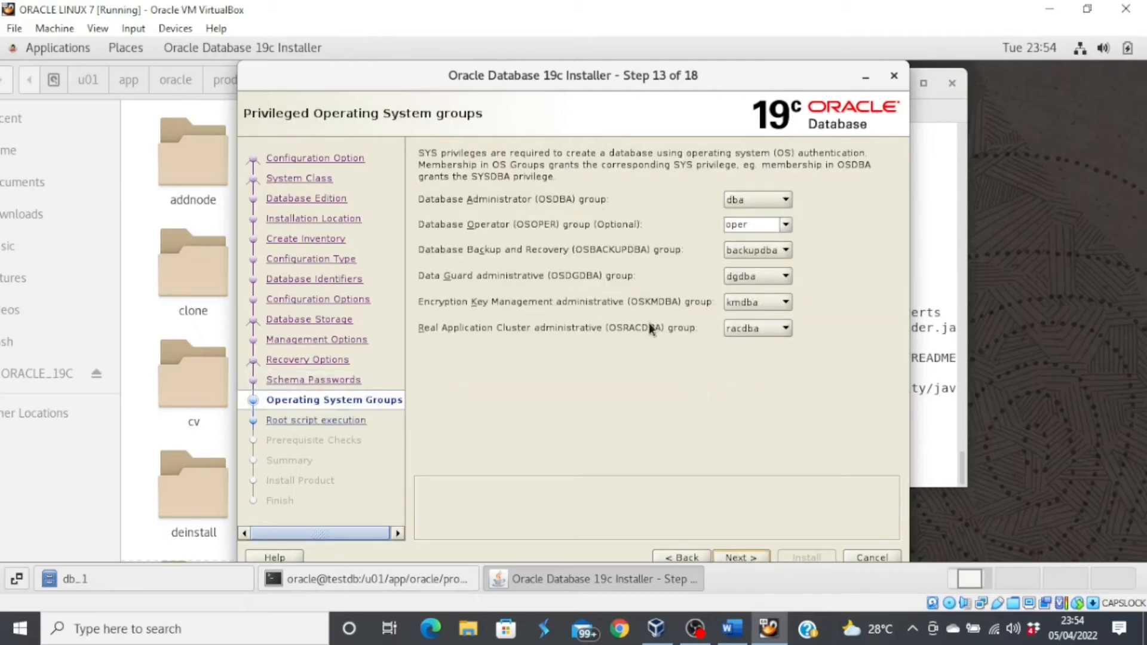
pyautogui.click(741, 557)
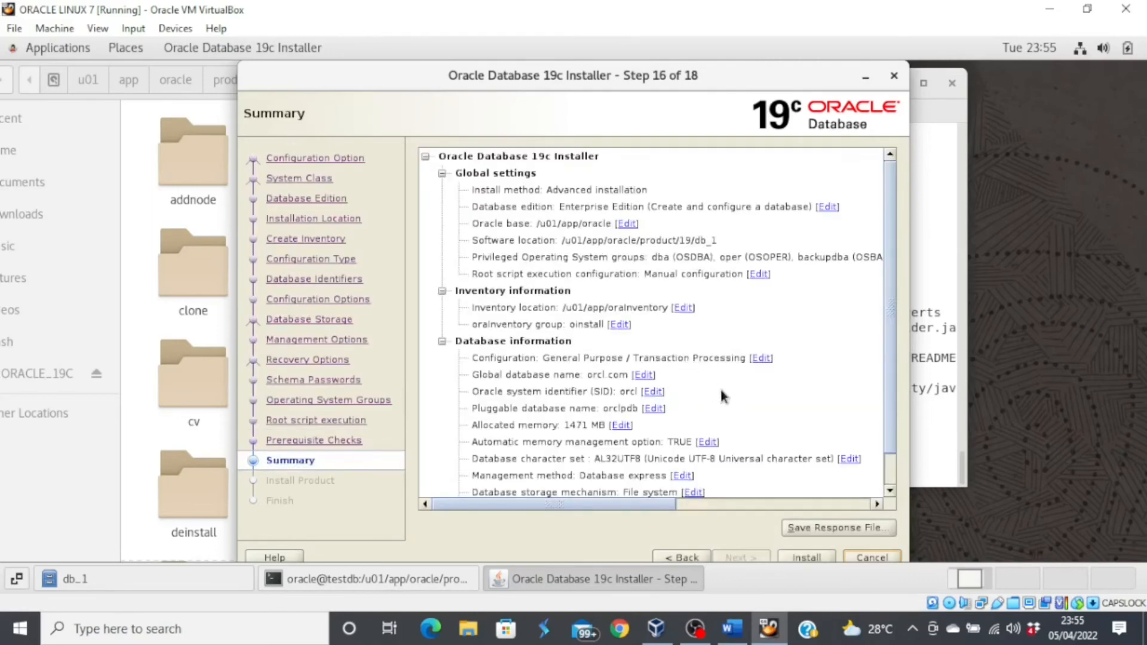
pyautogui.scroll(-1, 749, 392)
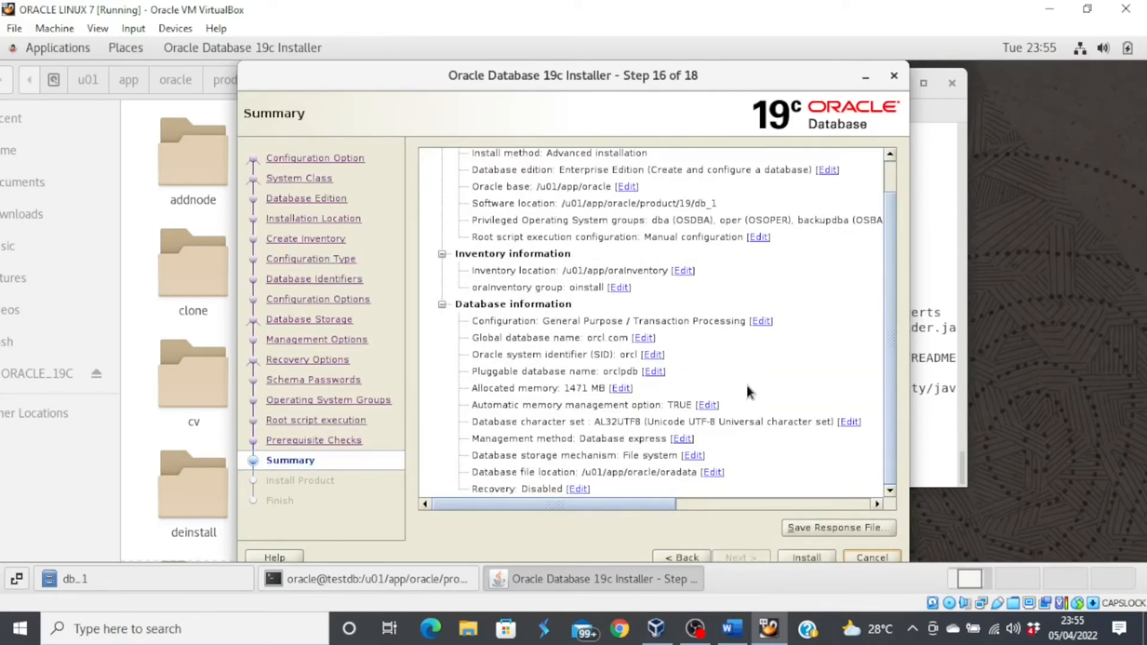
pyautogui.scroll(1, 749, 392)
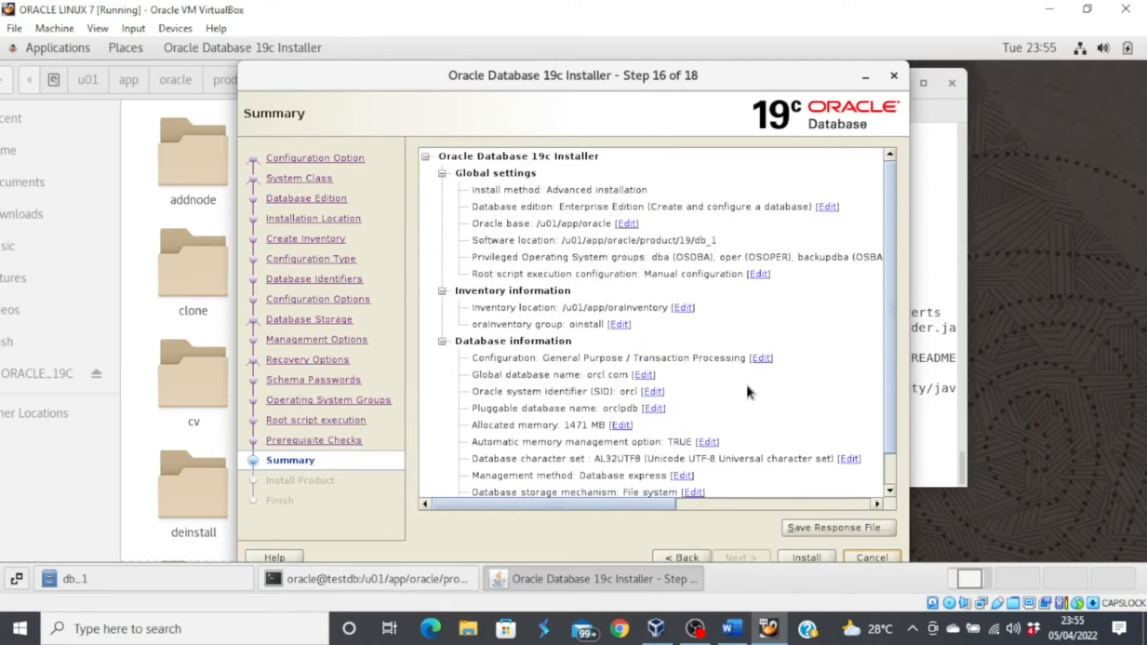
pyautogui.scroll(-1, 749, 392)
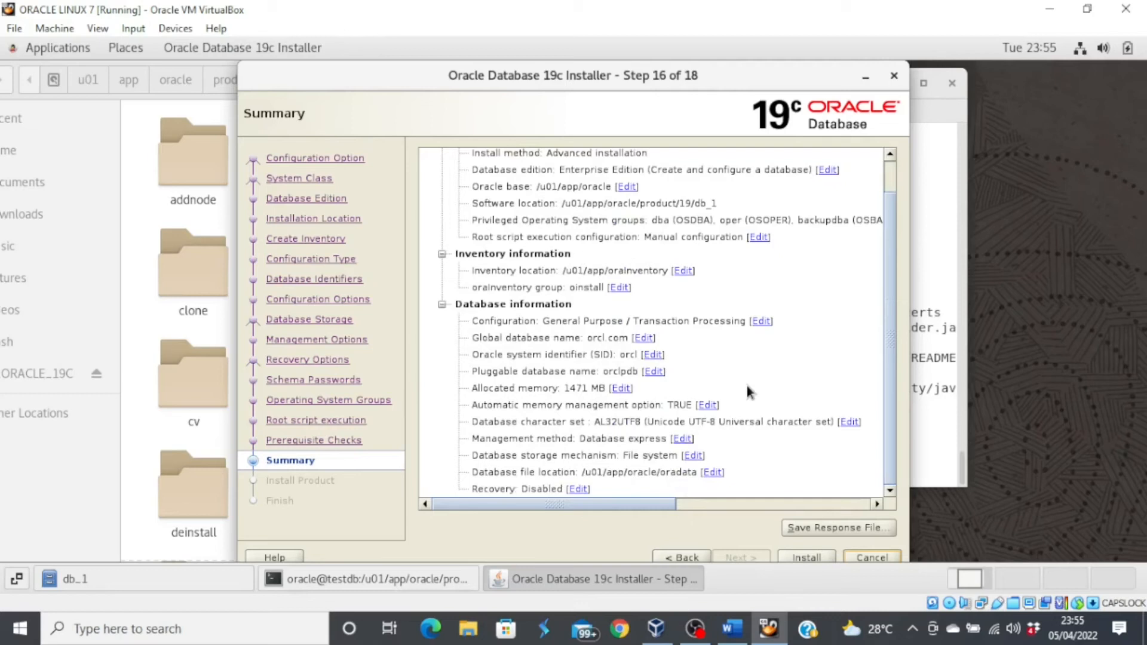
pyautogui.scroll(1, 748, 392)
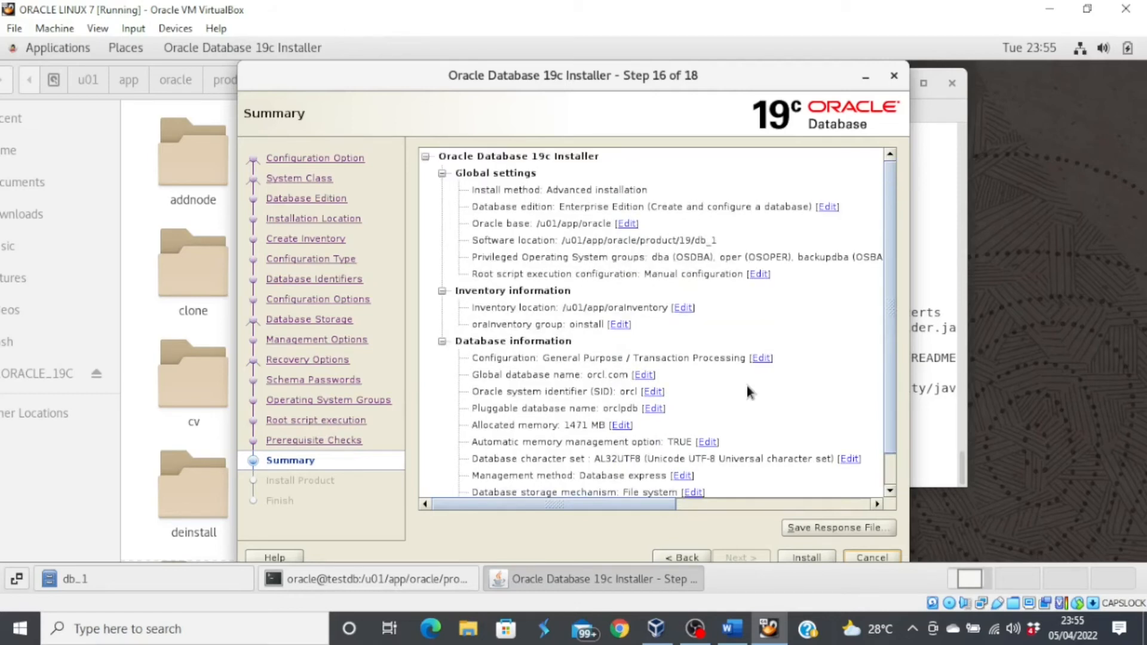
pyautogui.scroll(-1, 749, 393)
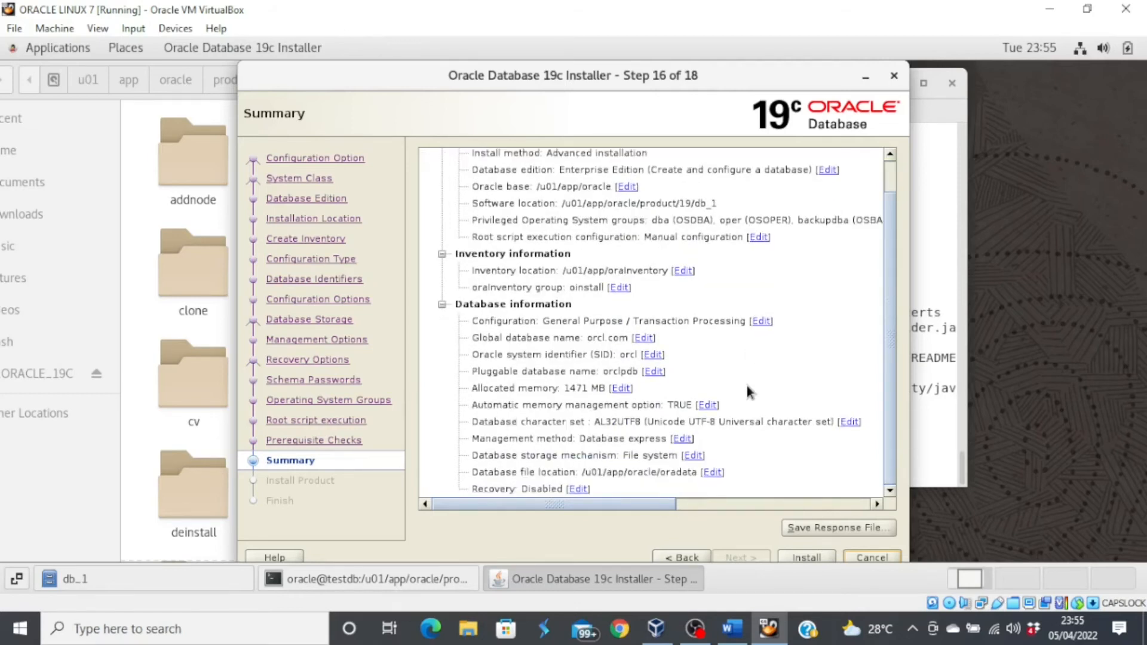
pyautogui.click(800, 558)
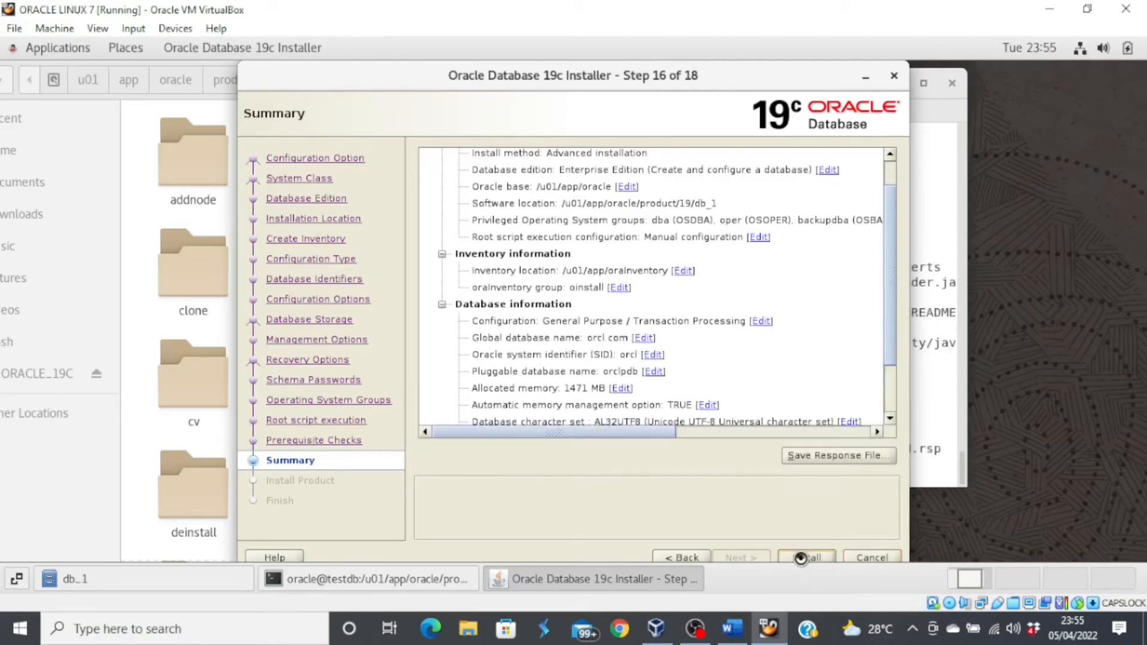
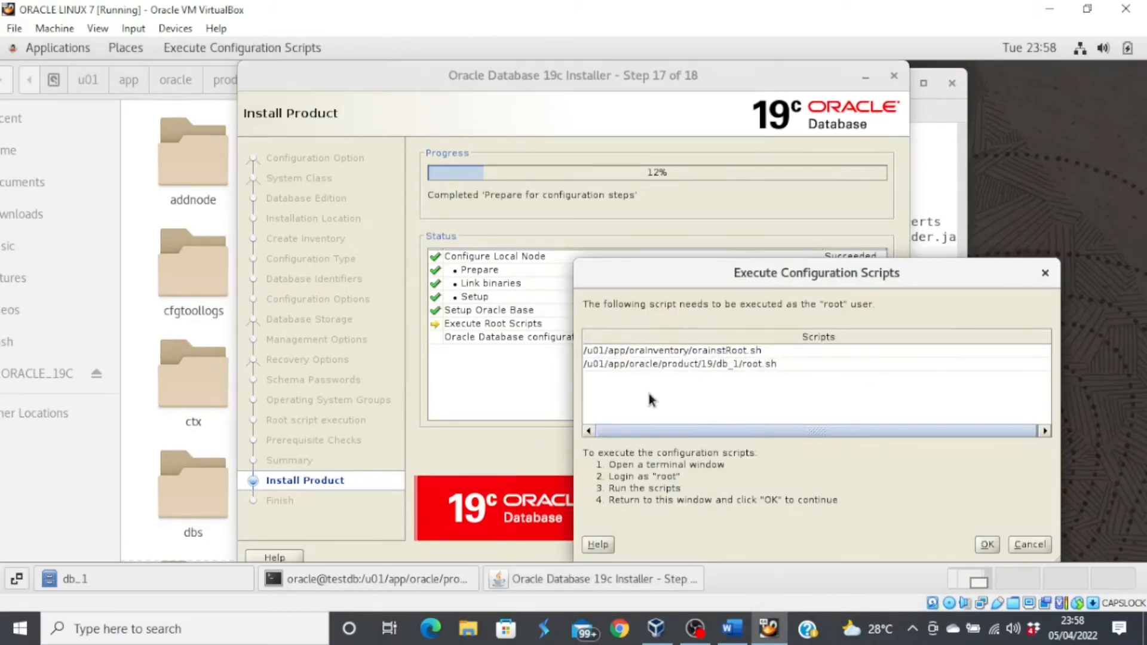
# - Open a new terminal from the desktop menu and move it to the screen's left edge
pyautogui.rightClick(1036, 130)
pyautogui.click(930, 290)
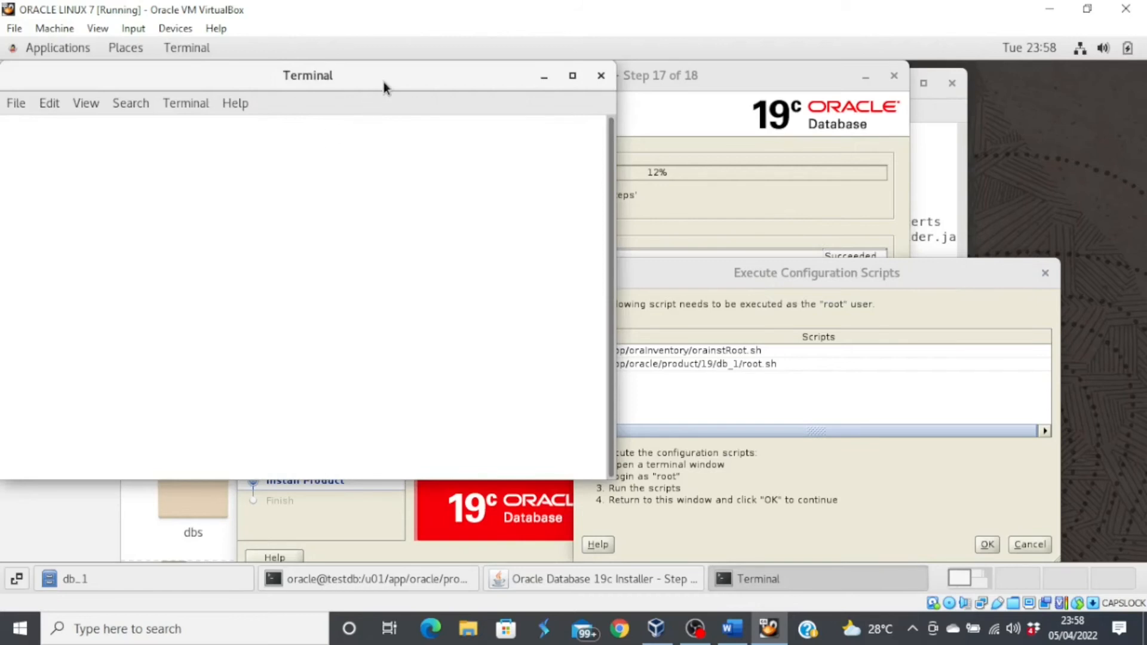
pyautogui.moveTo(383, 81); pyautogui.dragTo(427, 93)
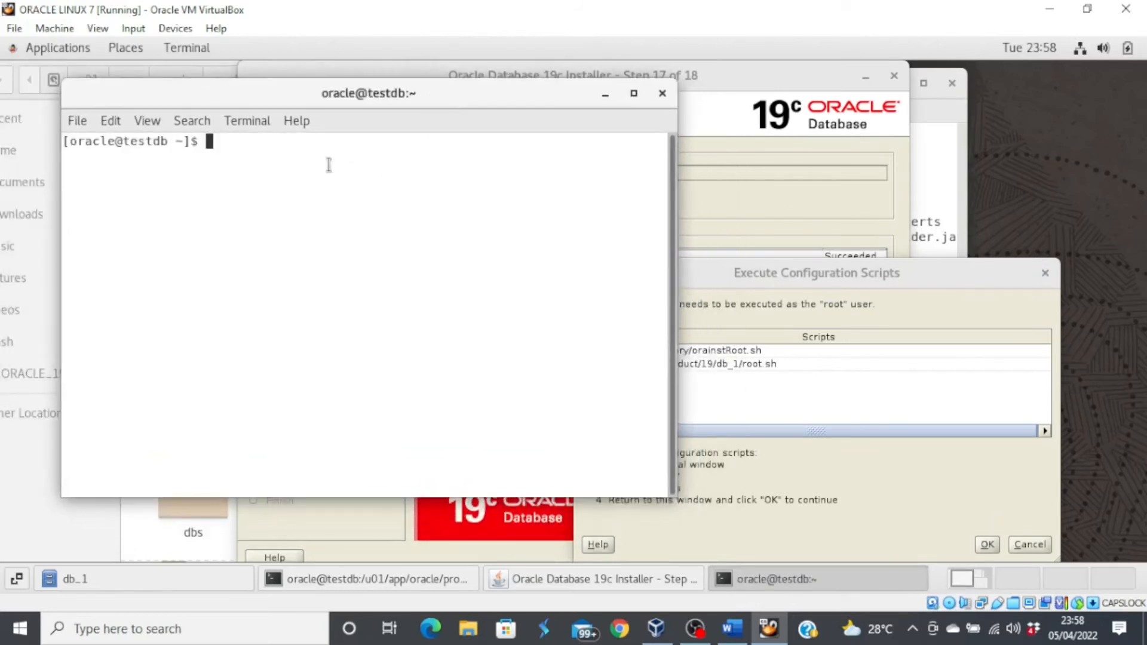
pyautogui.moveTo(314, 88); pyautogui.dragTo(254, 136)
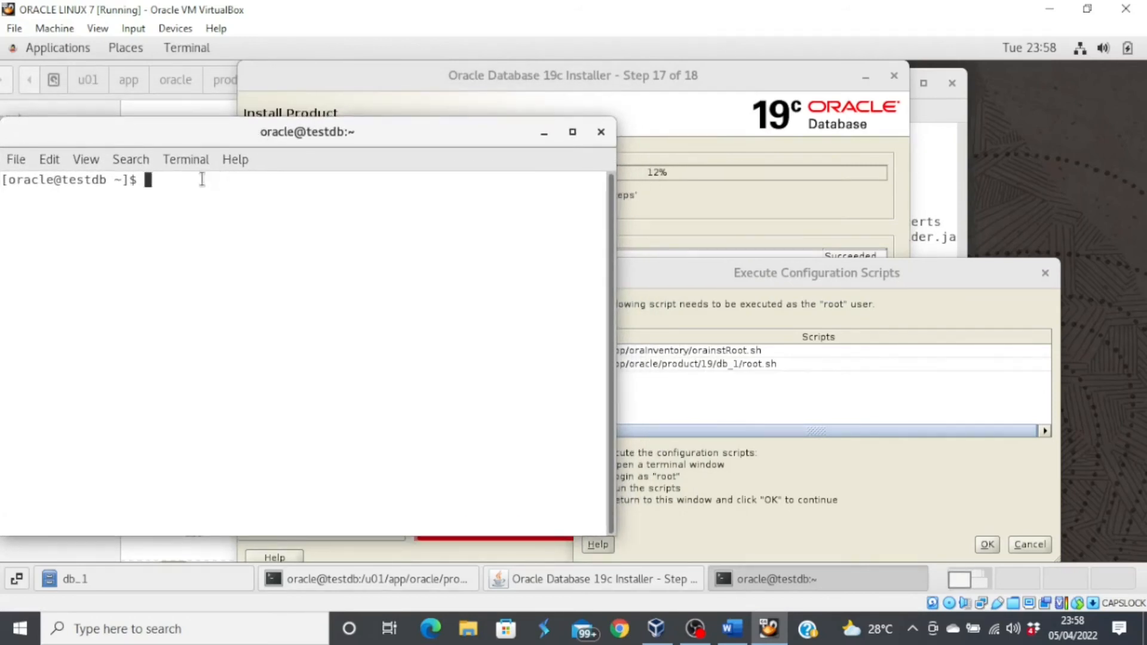
# - Switch the terminal to root with su root and the root password
pyautogui.write('su root')
pyautogui.press('Return')
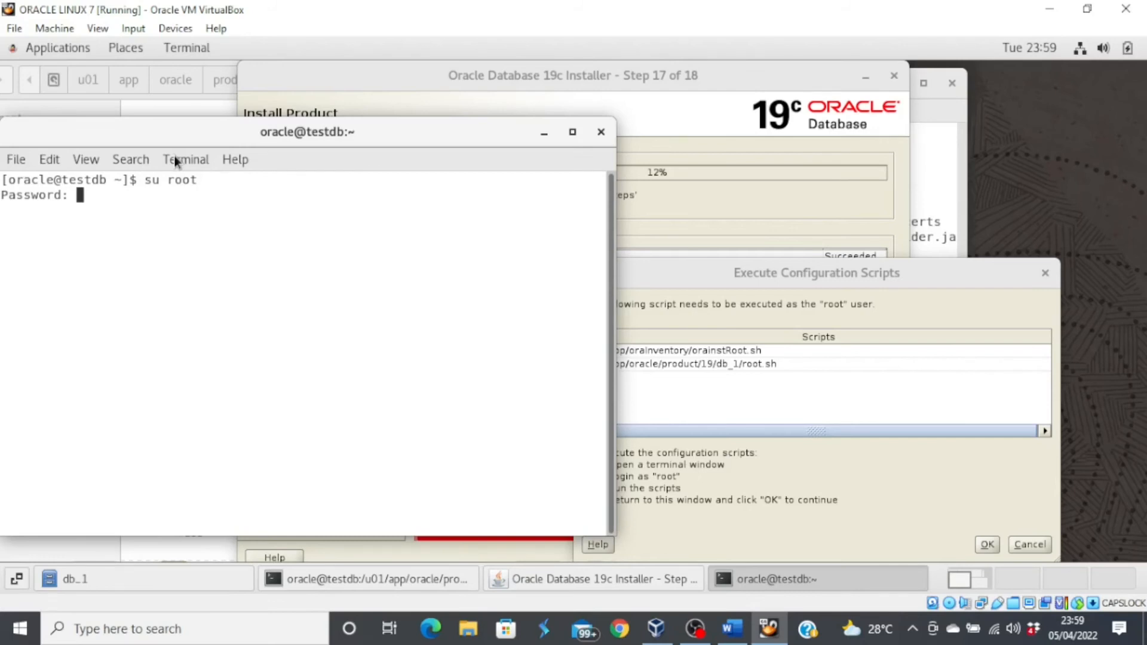
pyautogui.press('Return')
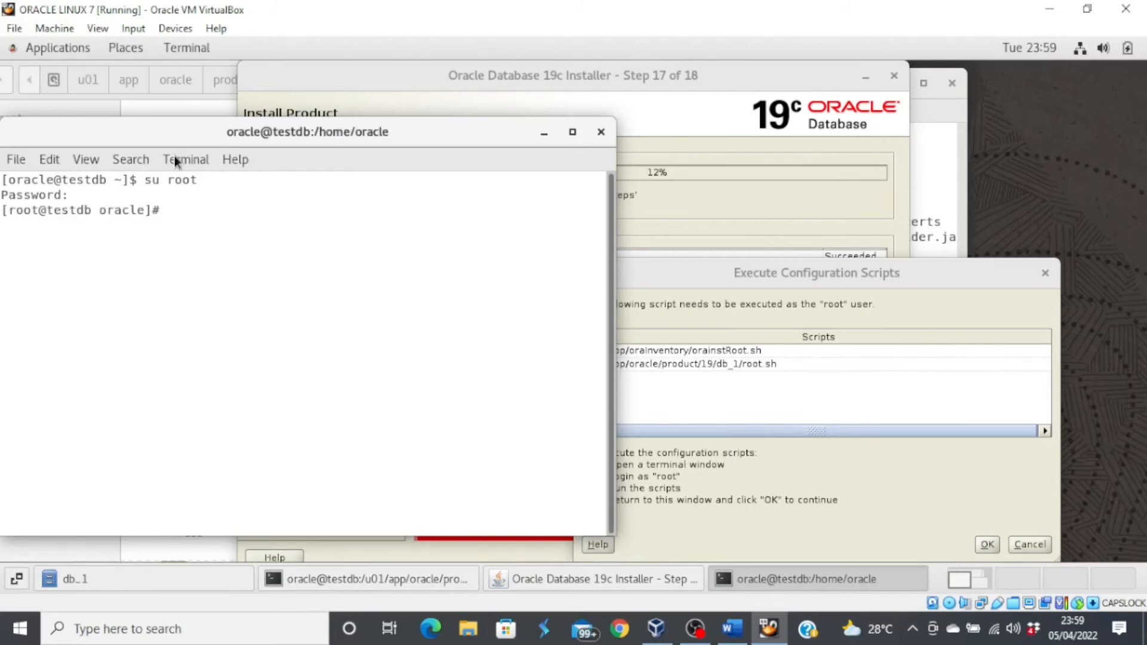
pyautogui.click(768, 293)
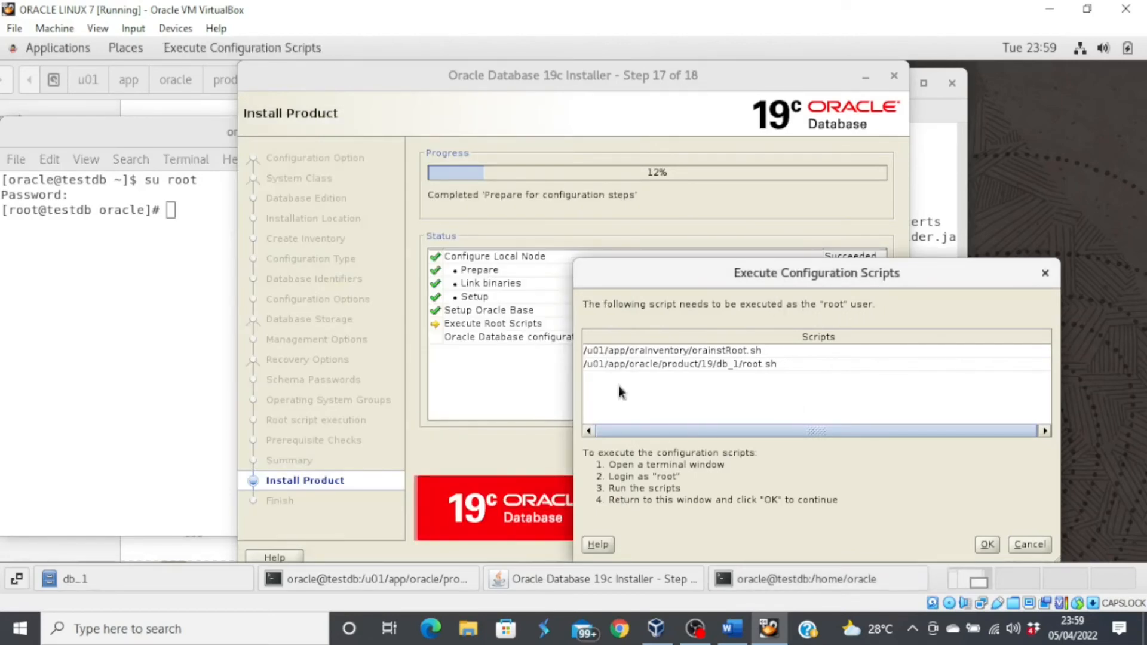
# - Run /u01/app/oraInventory/orainstRoot.sh as root in the terminal
pyautogui.doubleClick(758, 350)
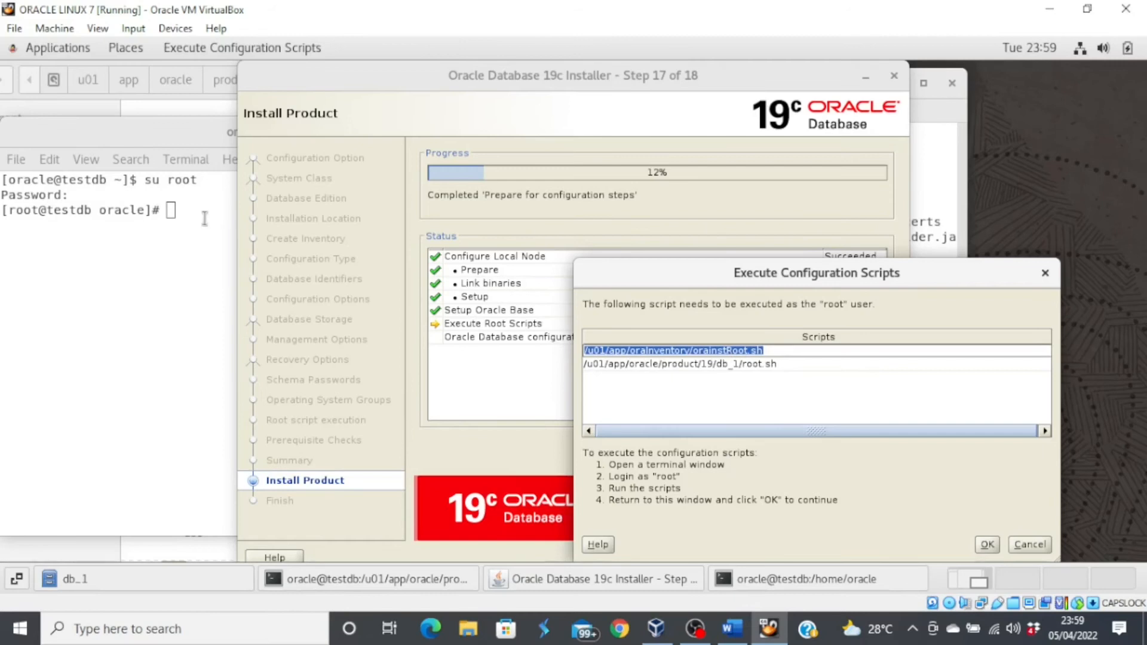
pyautogui.click(227, 268)
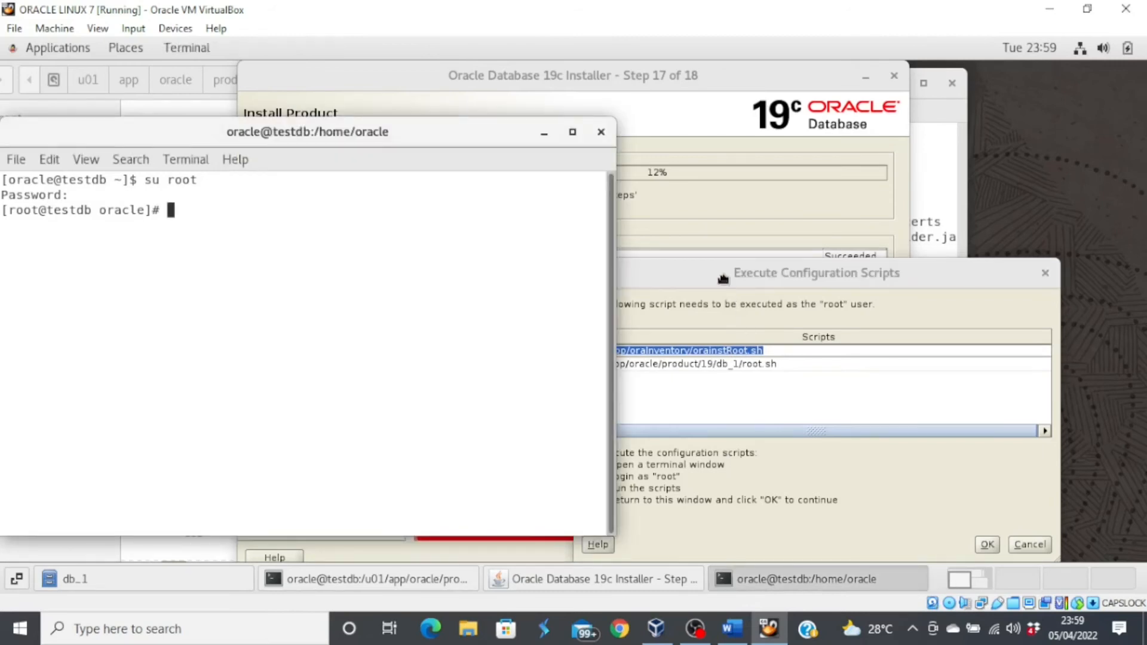
pyautogui.click(731, 299)
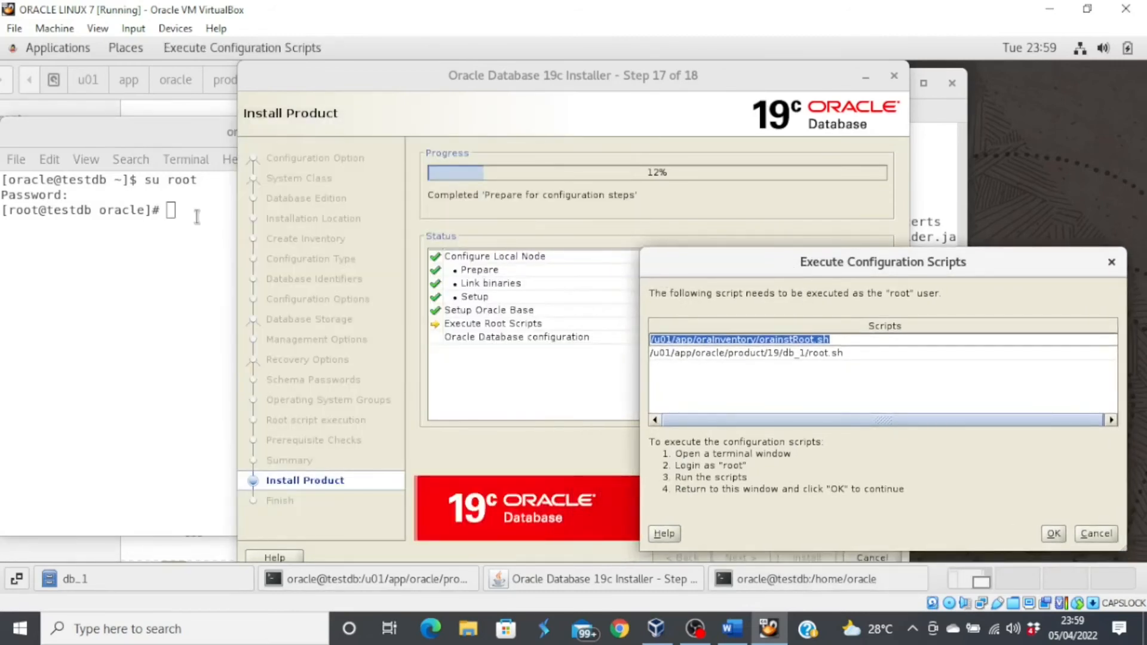
pyautogui.click(197, 216)
pyautogui.write('/u01/app')
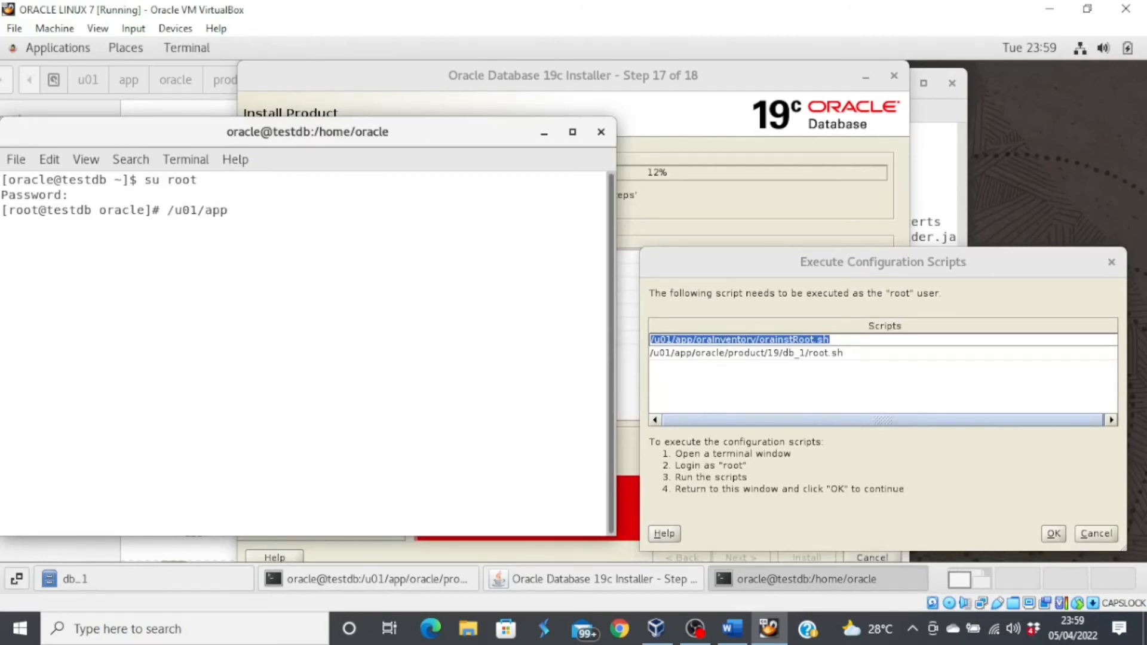
pyautogui.write('/oraInvento')
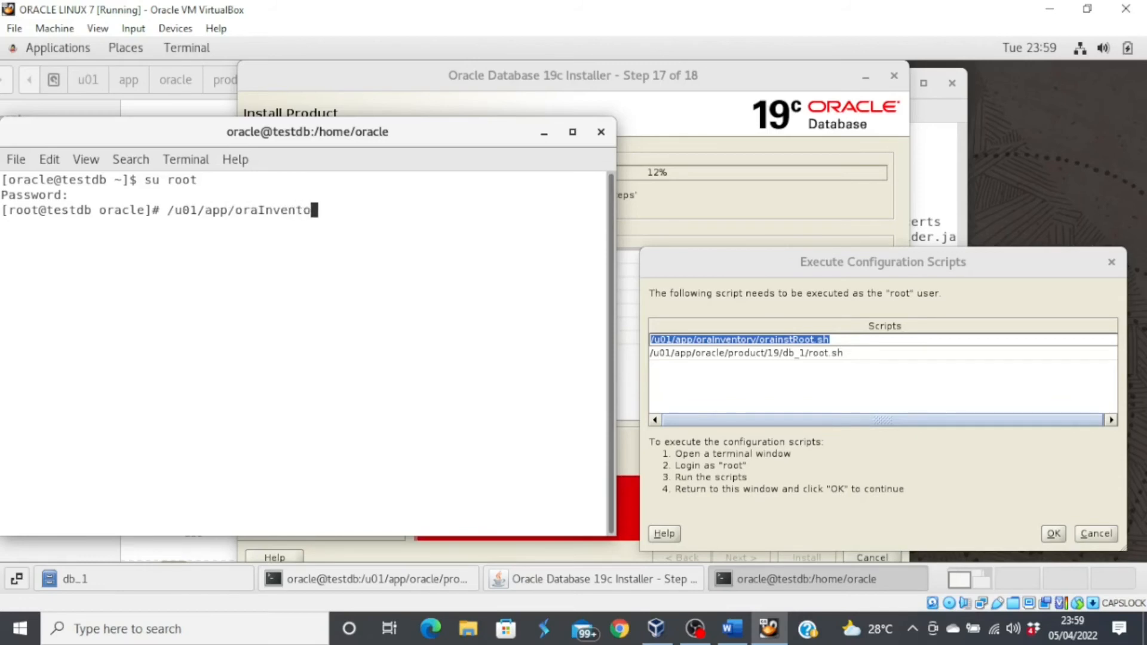
pyautogui.write('ry/orainstRoot')
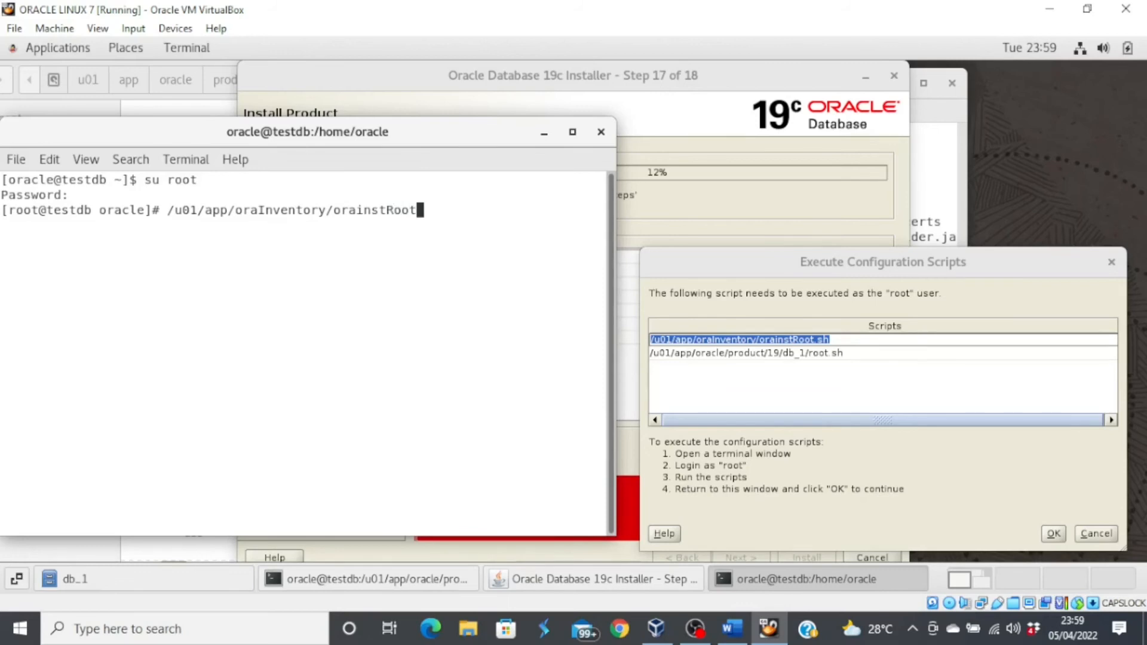
pyautogui.write('.sh')
pyautogui.press('Return')
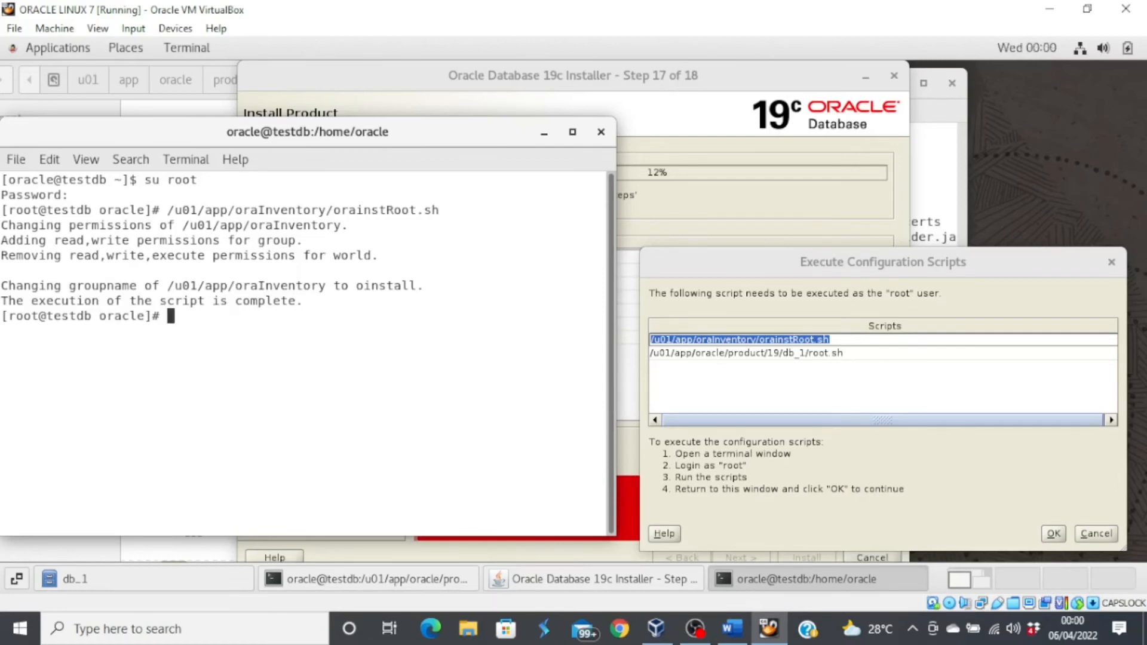
# - Run /u01/app/oracle/product/19/db_1/root.sh with default /usr/local/bin, then confirm both scripts ran
pyautogui.write('/u01/app/oraInv')
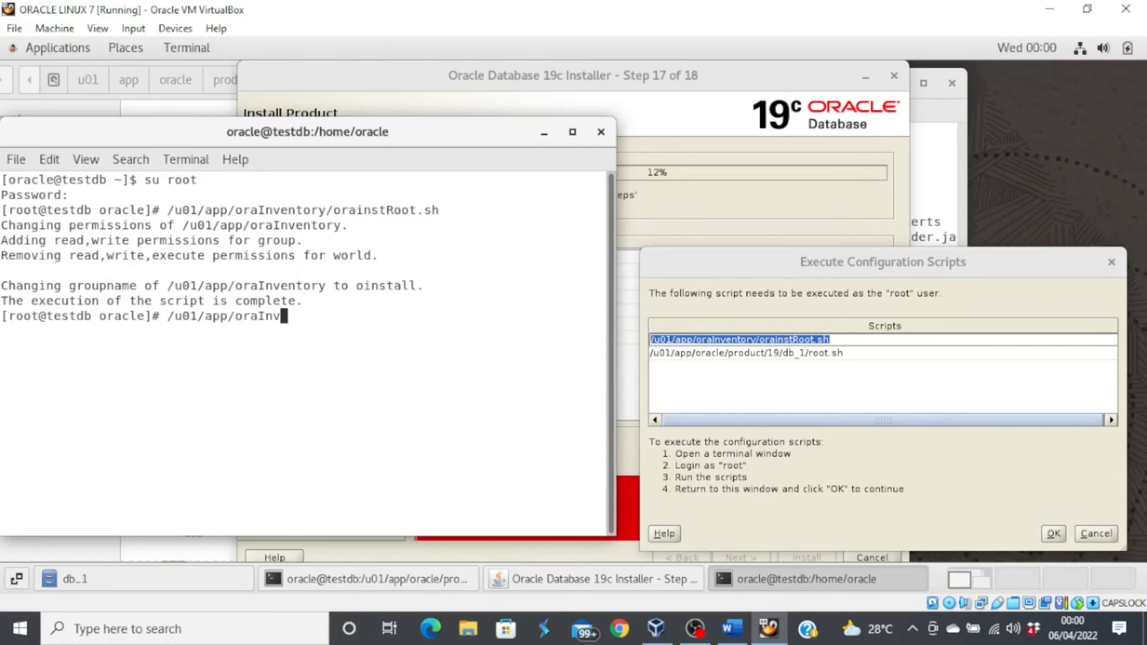
pyautogui.press('BackSpace')
pyautogui.press('BackSpace')
pyautogui.press('BackSpace')
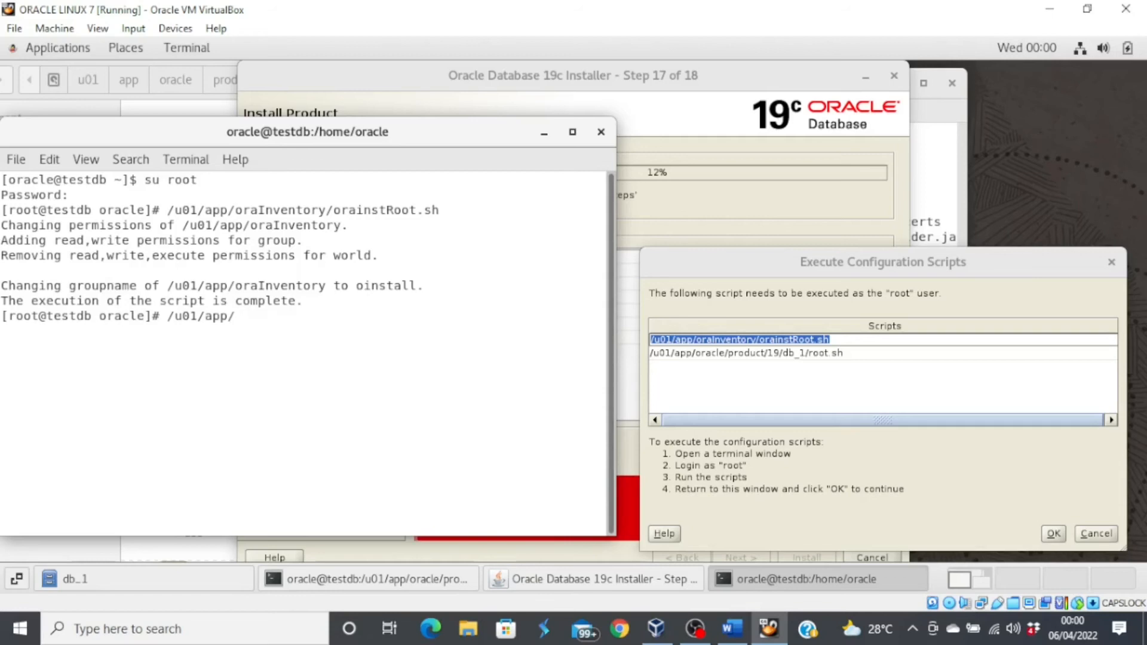
pyautogui.write('cle/product/19')
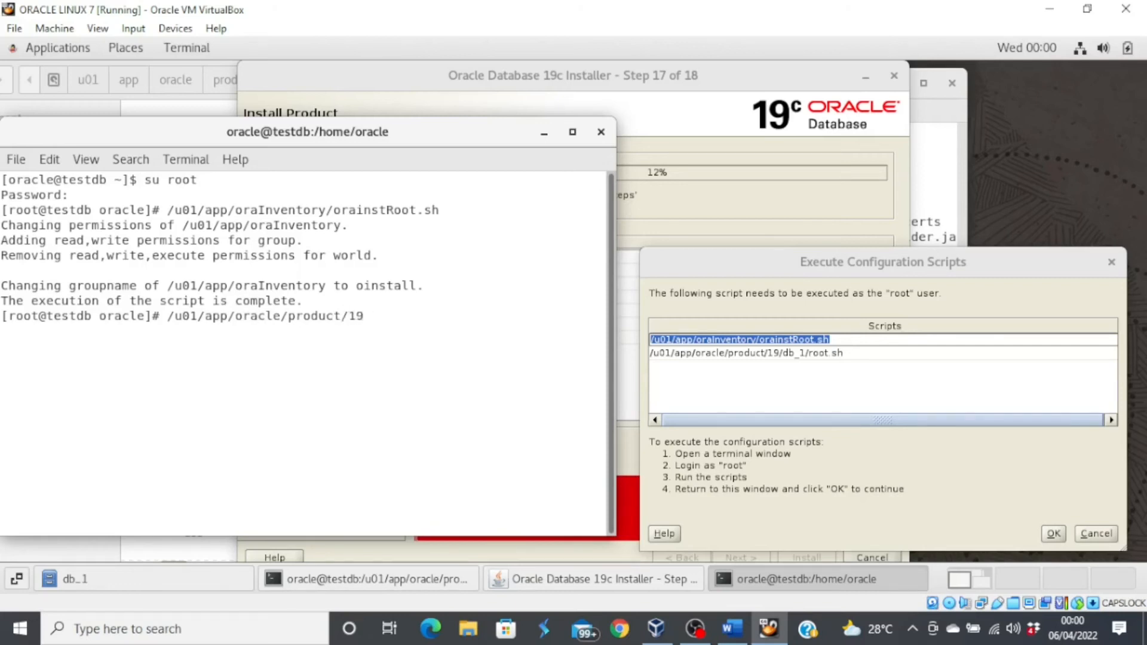
pyautogui.write('/db_1/root.sh')
pyautogui.press('Return')
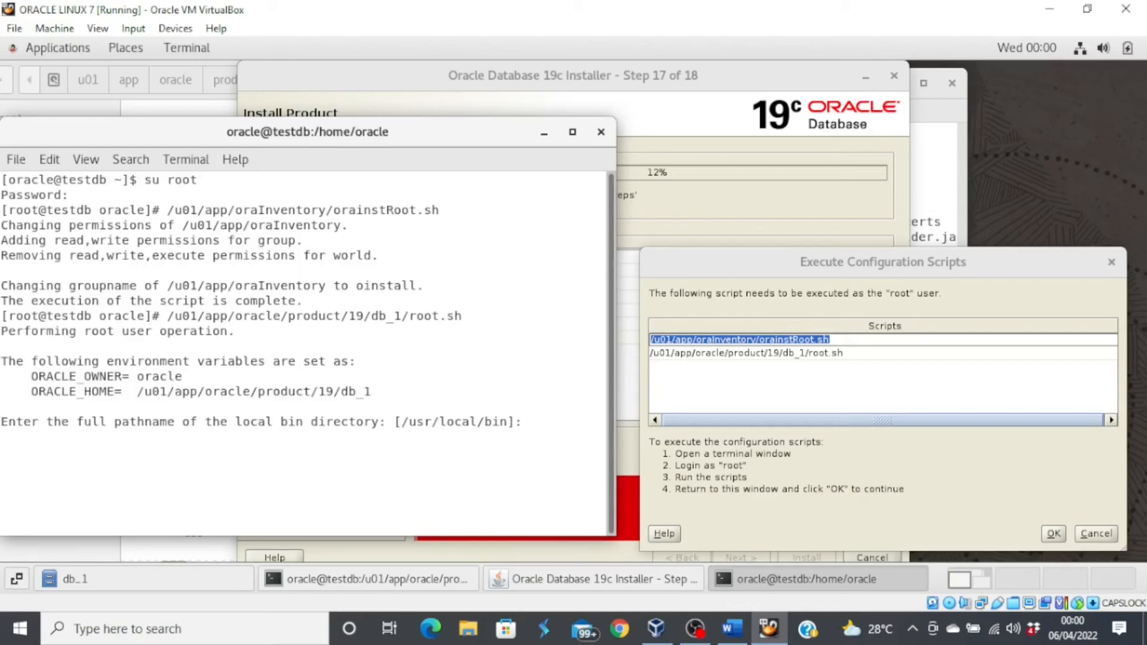
pyautogui.press('Return')
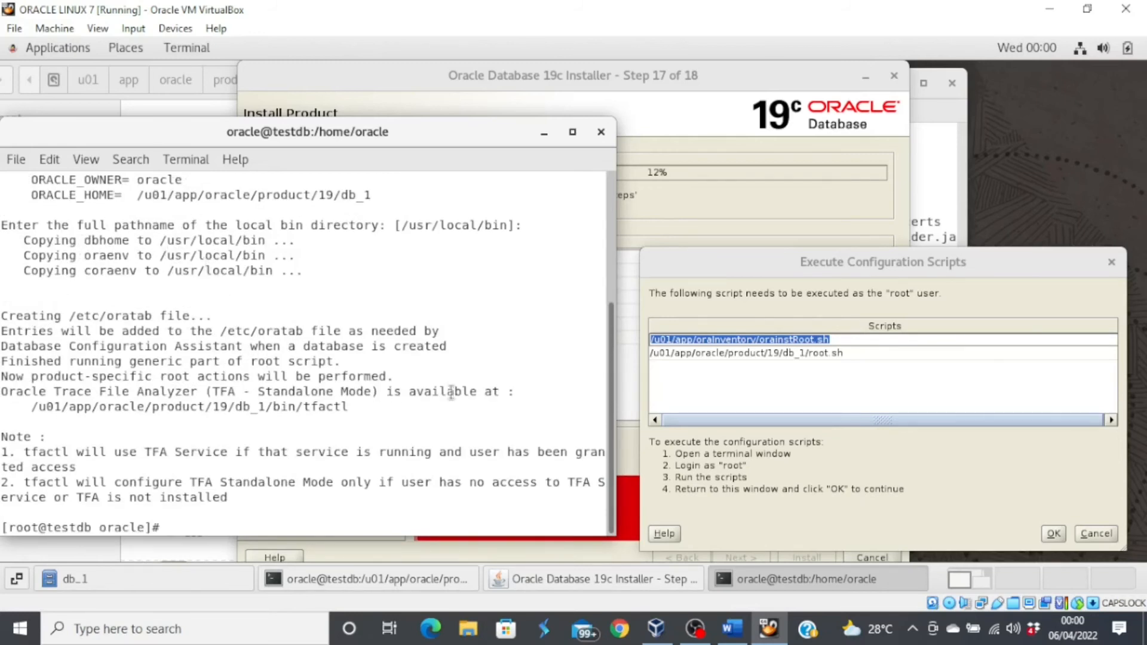
pyautogui.click(1053, 533)
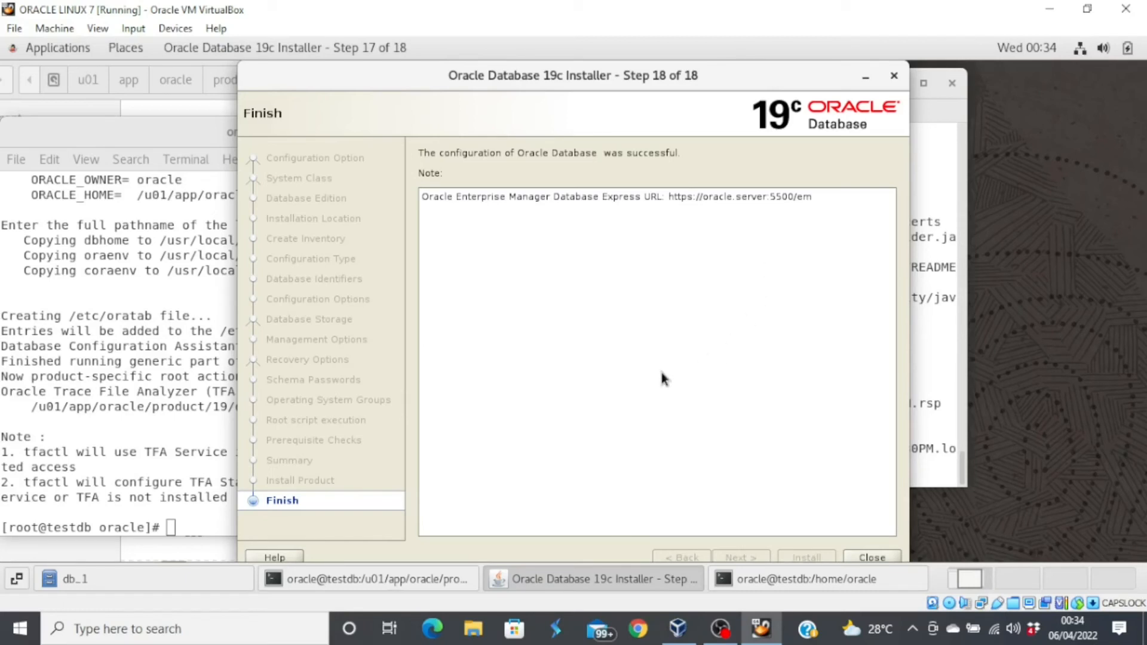
# - Close the installer once Step 18 of 18 reports successful configuration
pyautogui.click(873, 556)
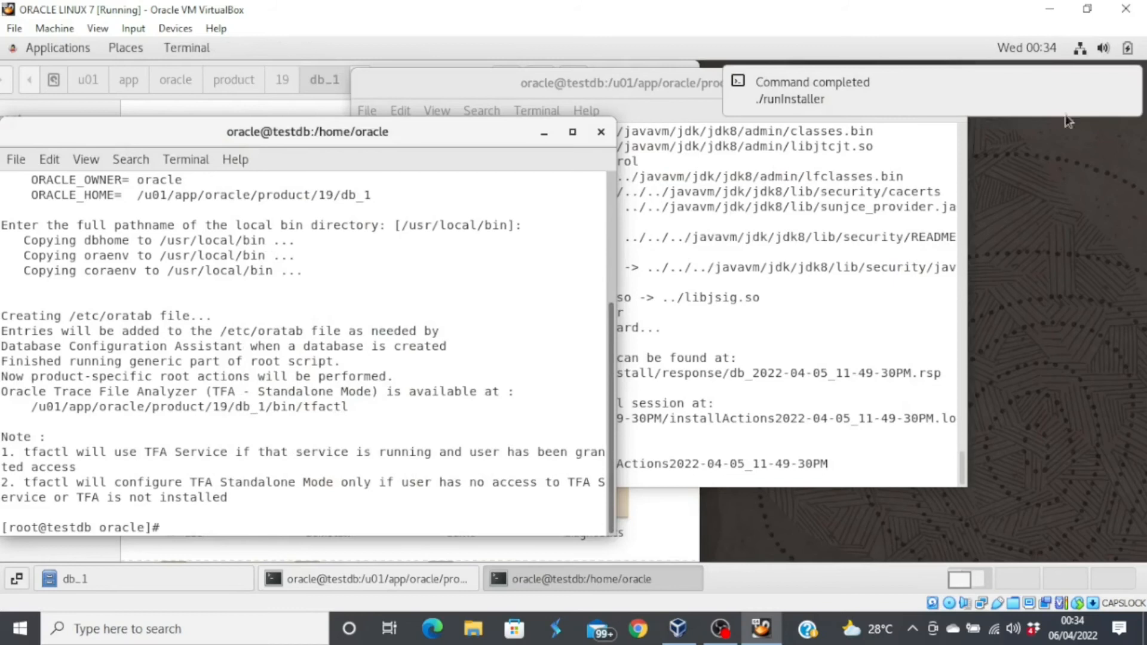
# - Exit the root and oracle terminal sessions and close the db_1 file browser
pyautogui.moveTo(1054, 106)
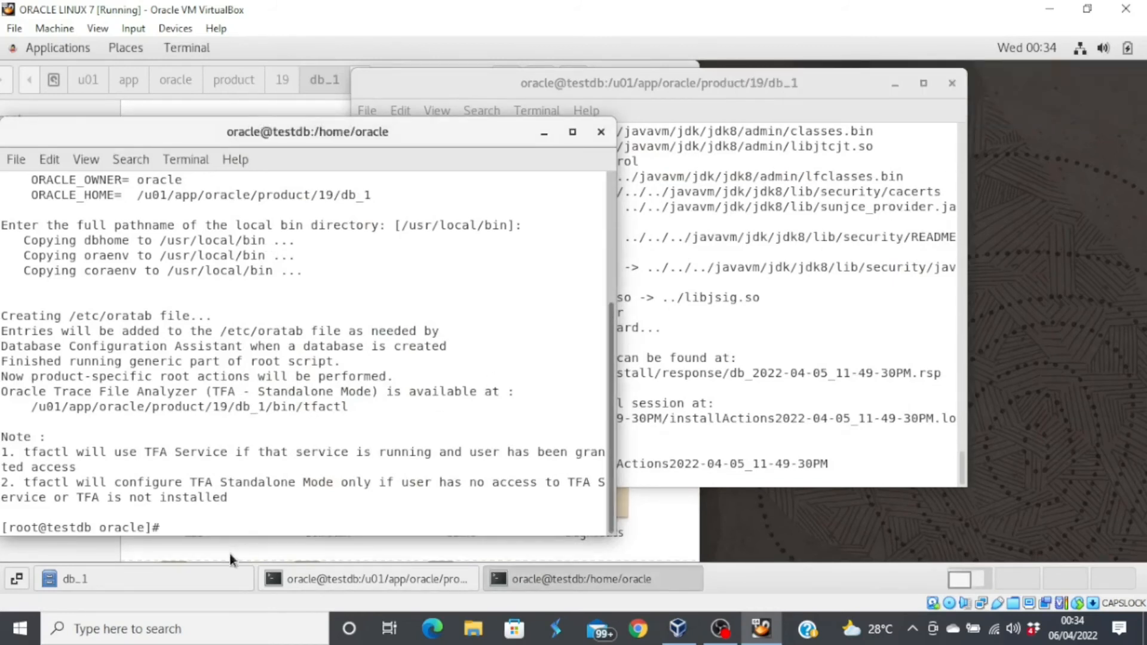
pyautogui.write('exit')
pyautogui.press('Return')
pyautogui.write('ex')
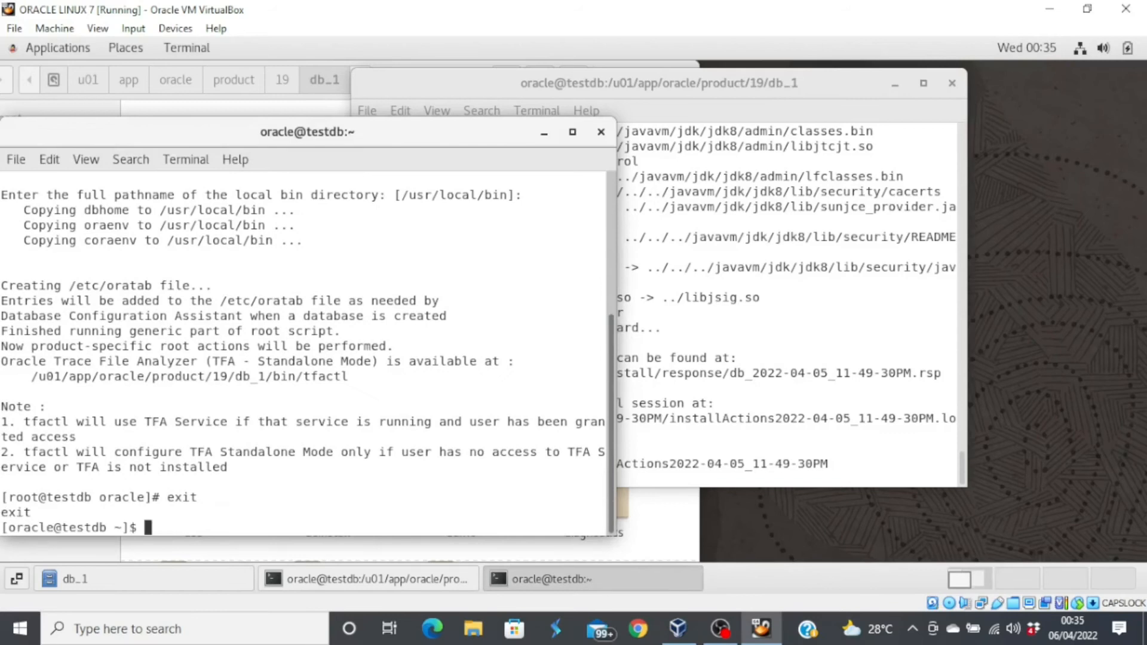
pyautogui.write('it')
pyautogui.press('Return')
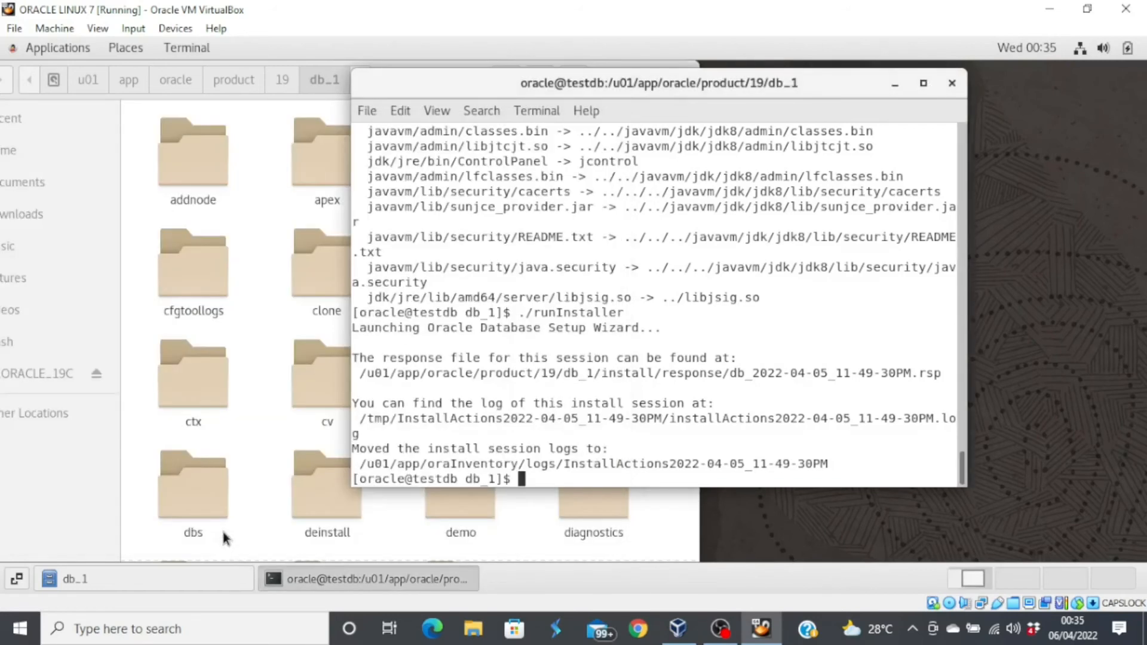
pyautogui.write('exit')
pyautogui.press('Return')
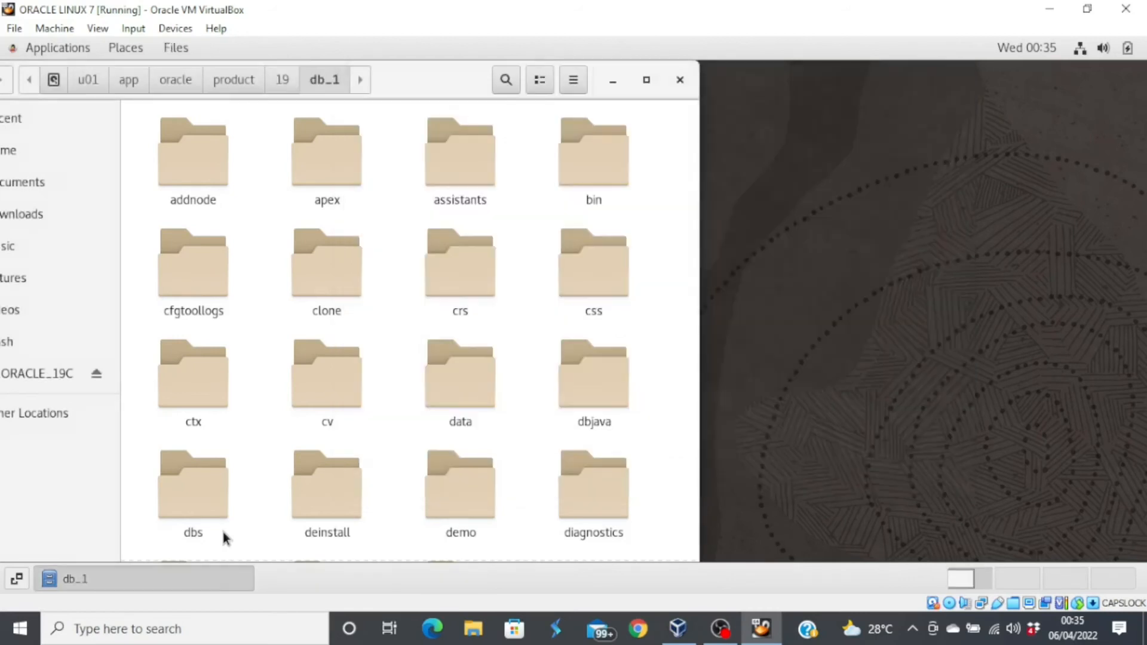
pyautogui.click(679, 79)
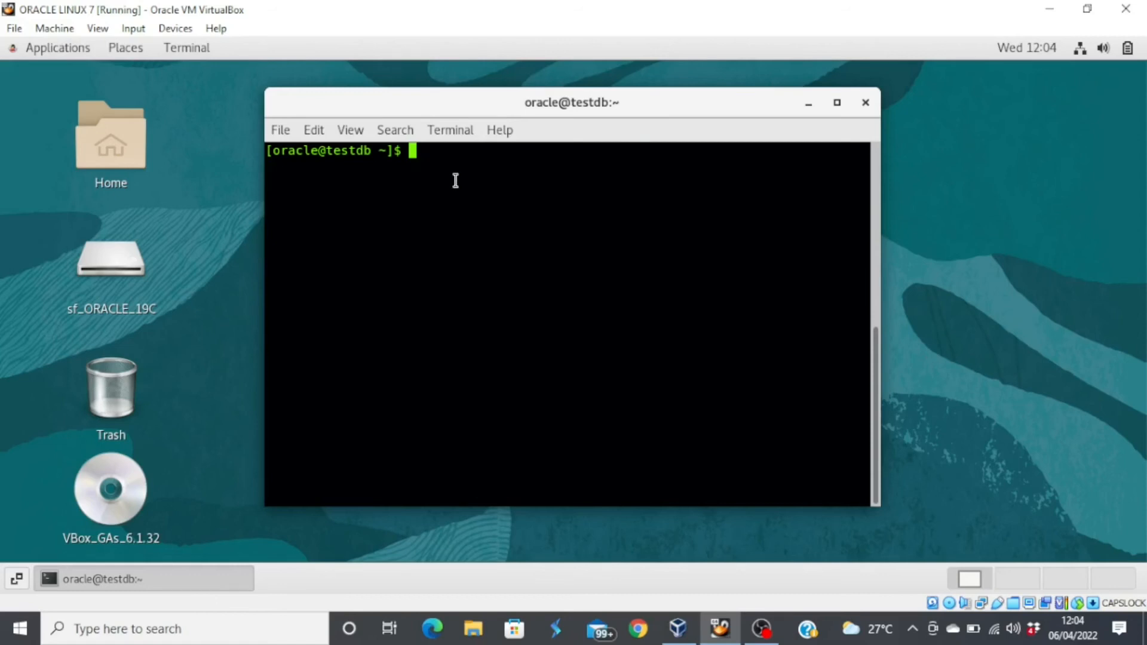
pyautogui.write('lsnrctl status')
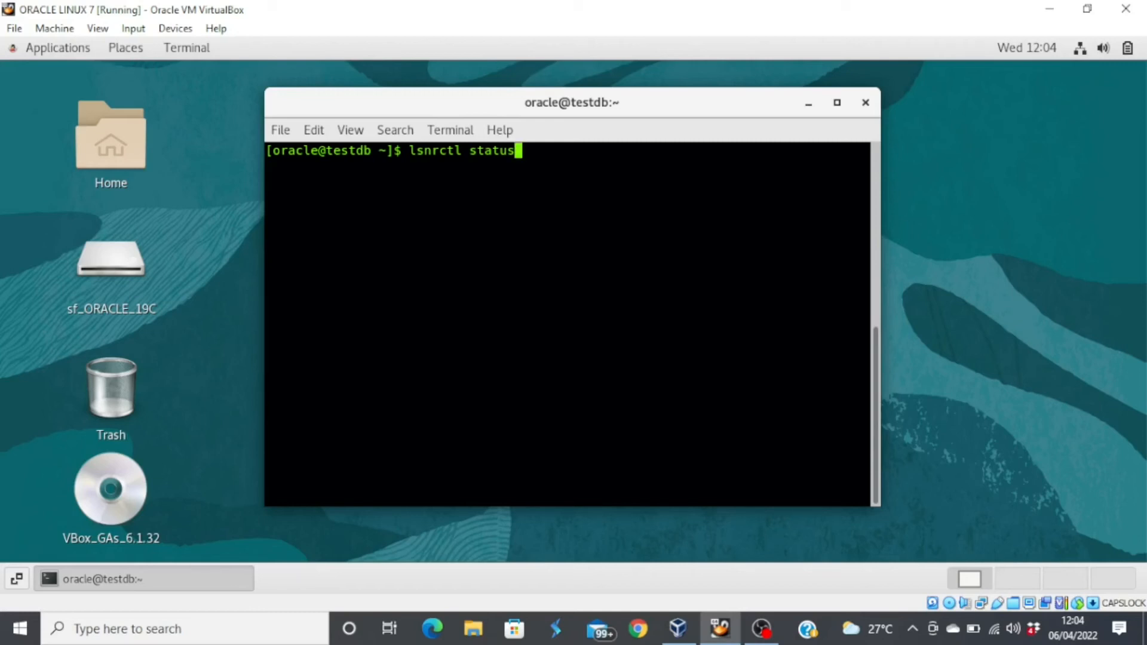
pyautogui.press('Return')
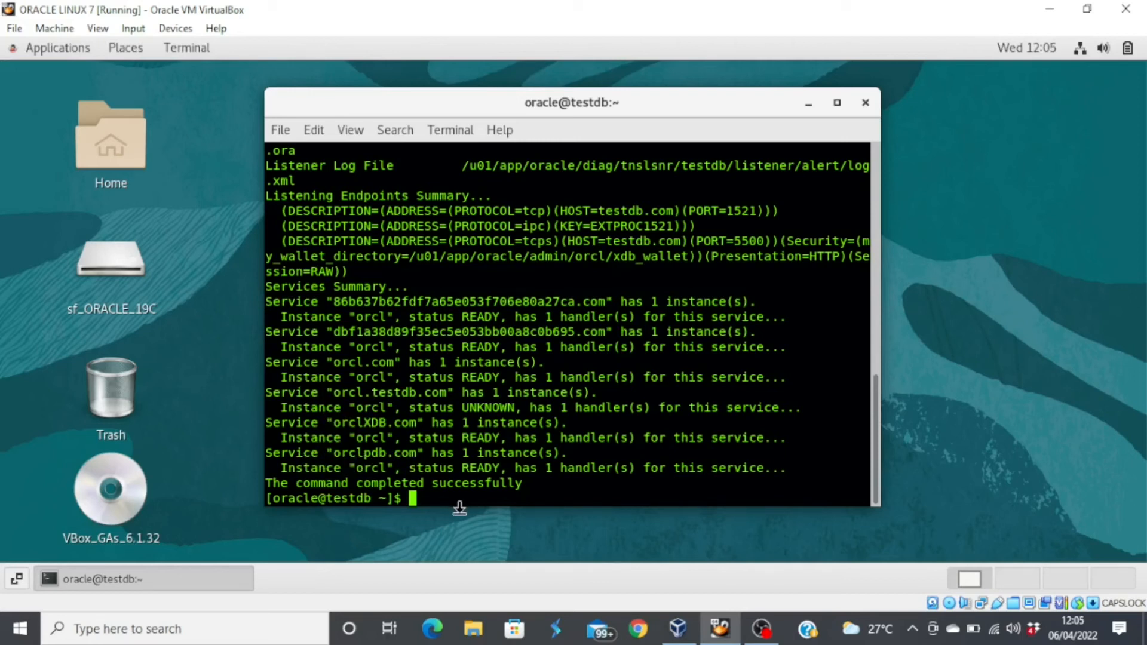
pyautogui.write('clear')
pyautogui.press('Return')
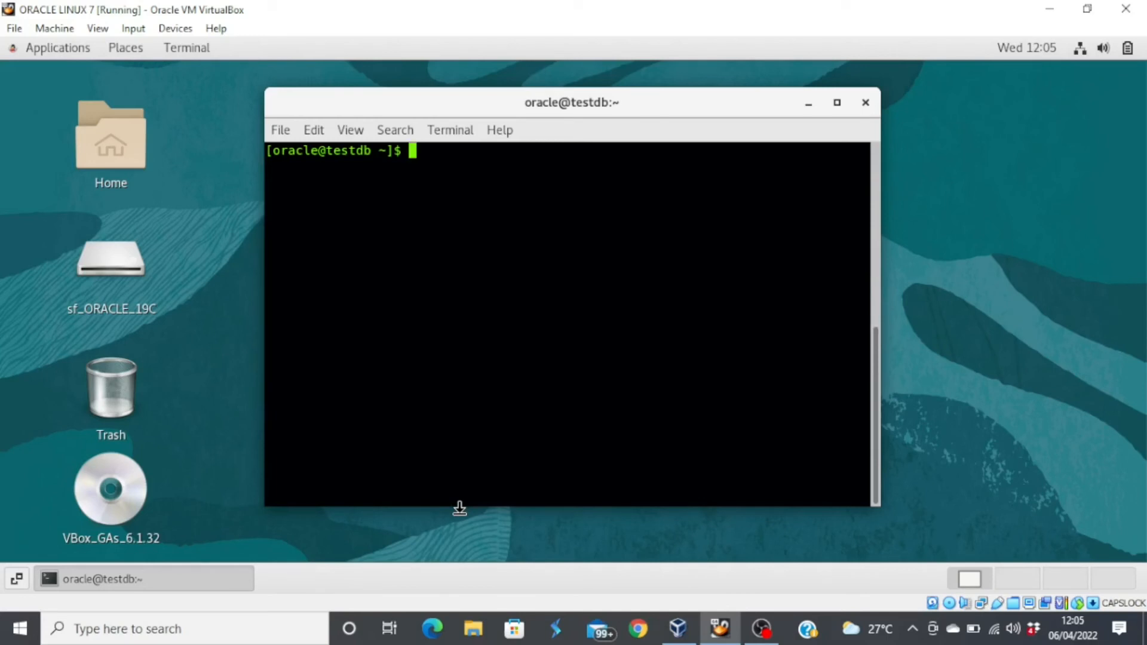
# - Run lsnrctl stop, then lsnrctl status to confirm TNS-12541 no listener on port 1521
pyautogui.press('Up')
pyautogui.press('Up')
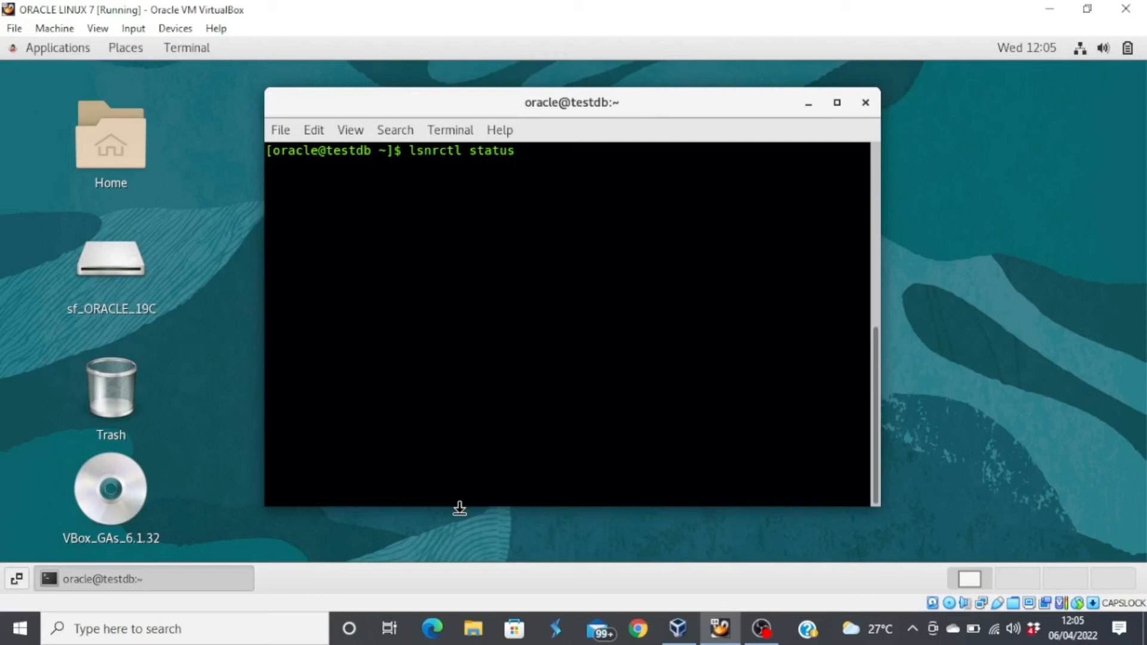
pyautogui.press('BackSpace')
pyautogui.press('BackSpace')
pyautogui.press('BackSpace')
pyautogui.press('BackSpace')
pyautogui.write('op')
pyautogui.press('Return')
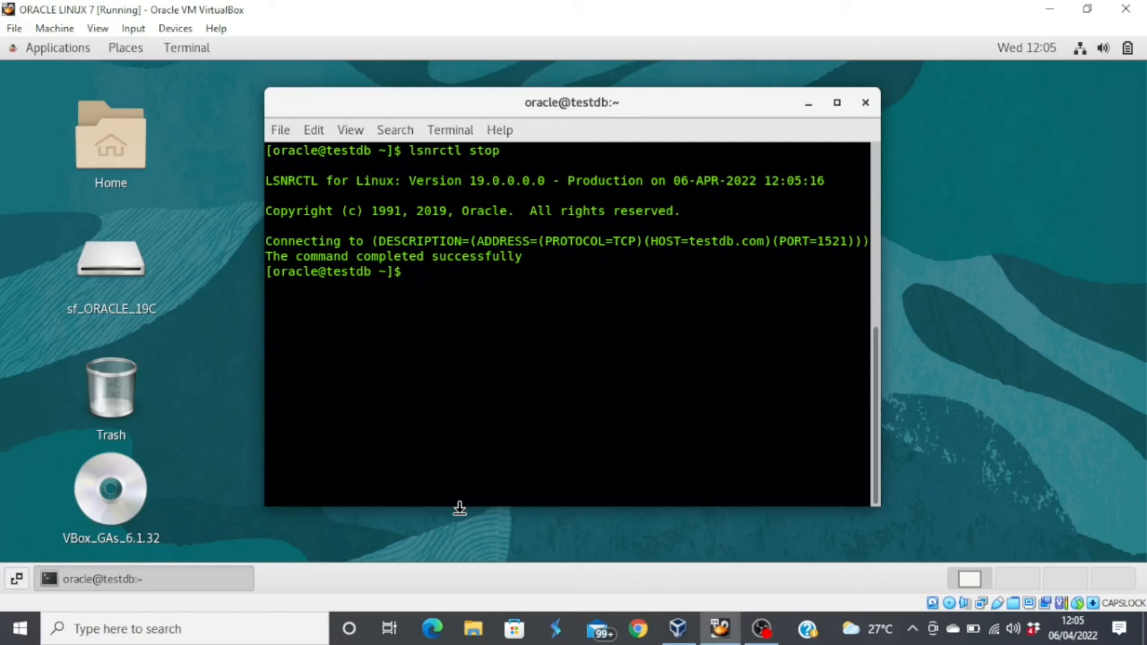
pyautogui.press('Up')
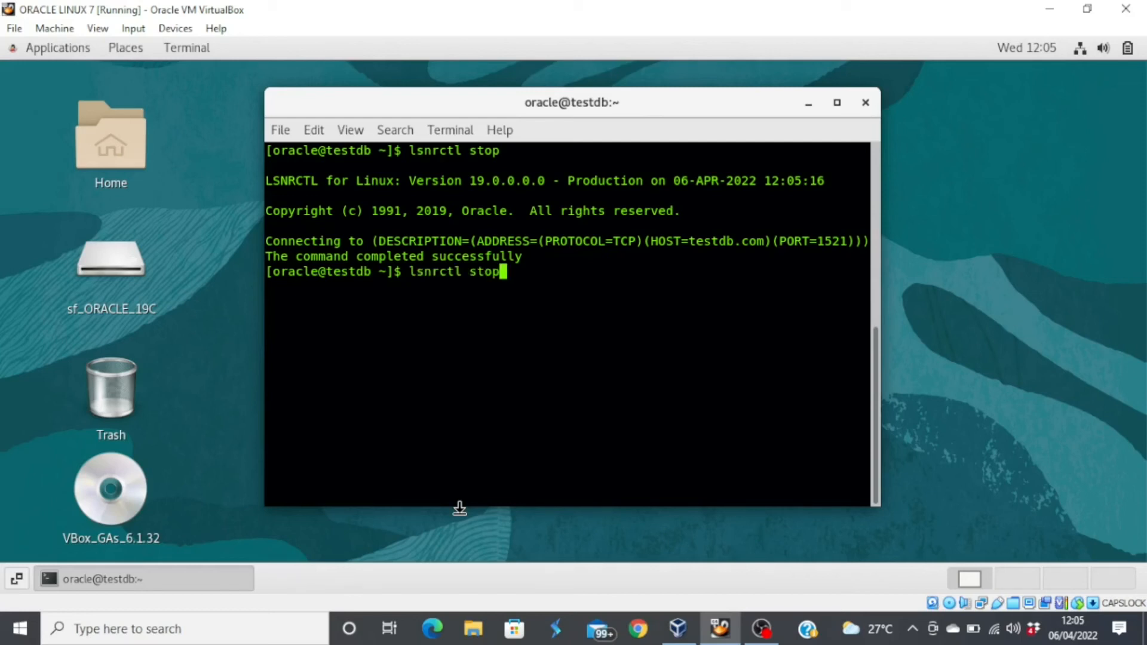
pyautogui.press('Up')
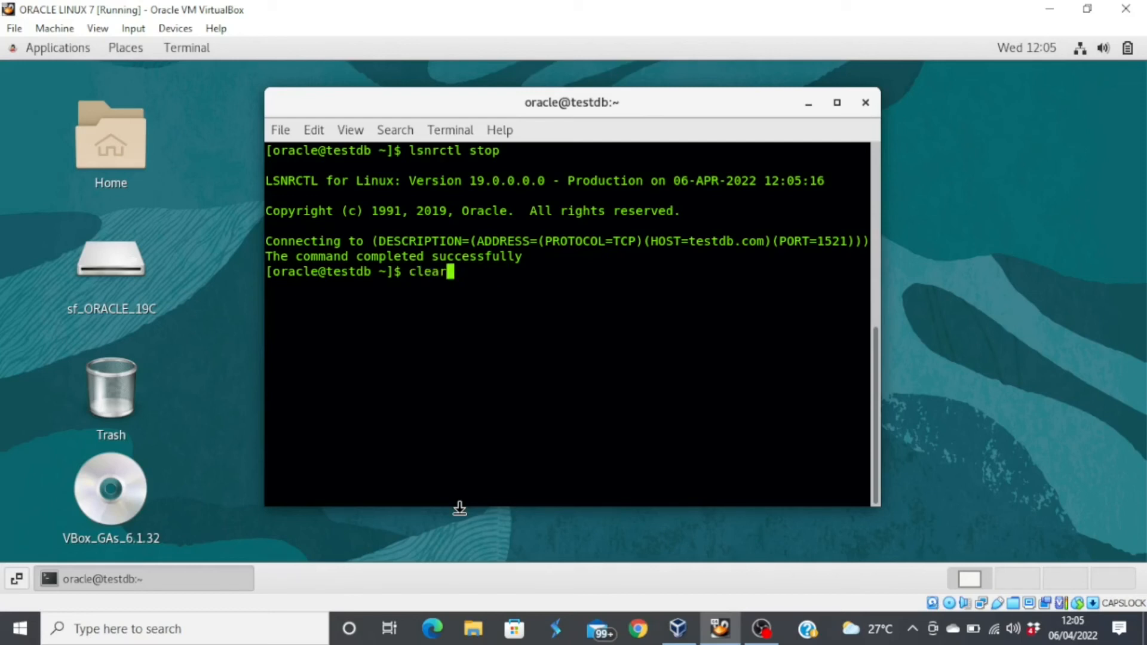
pyautogui.press('Up')
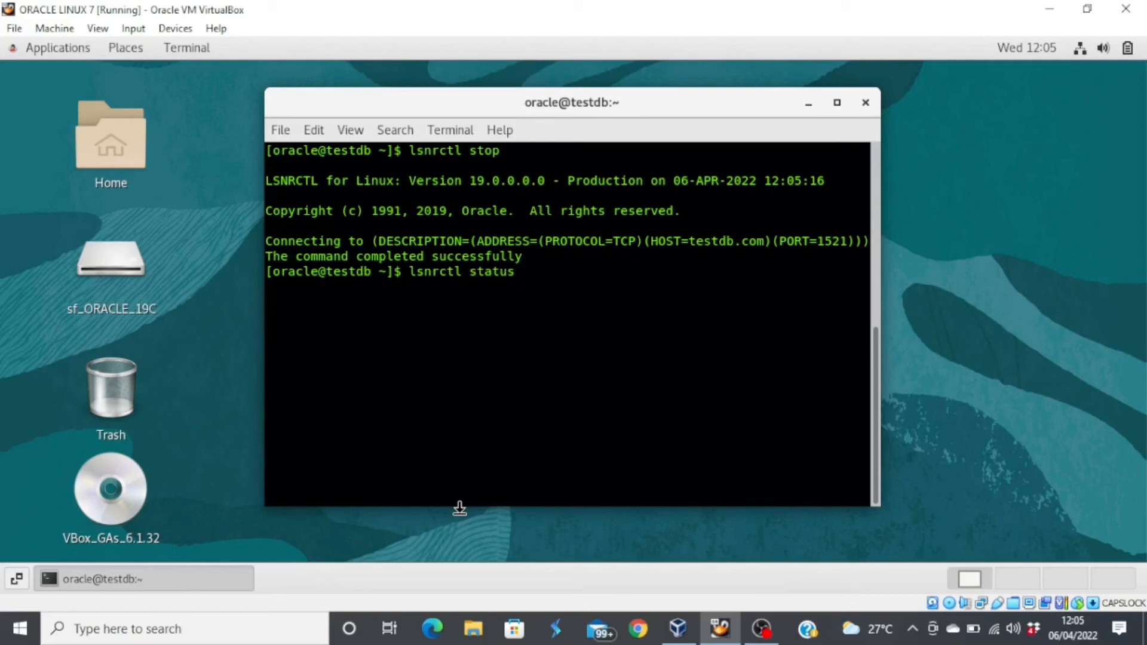
pyautogui.press('Return')
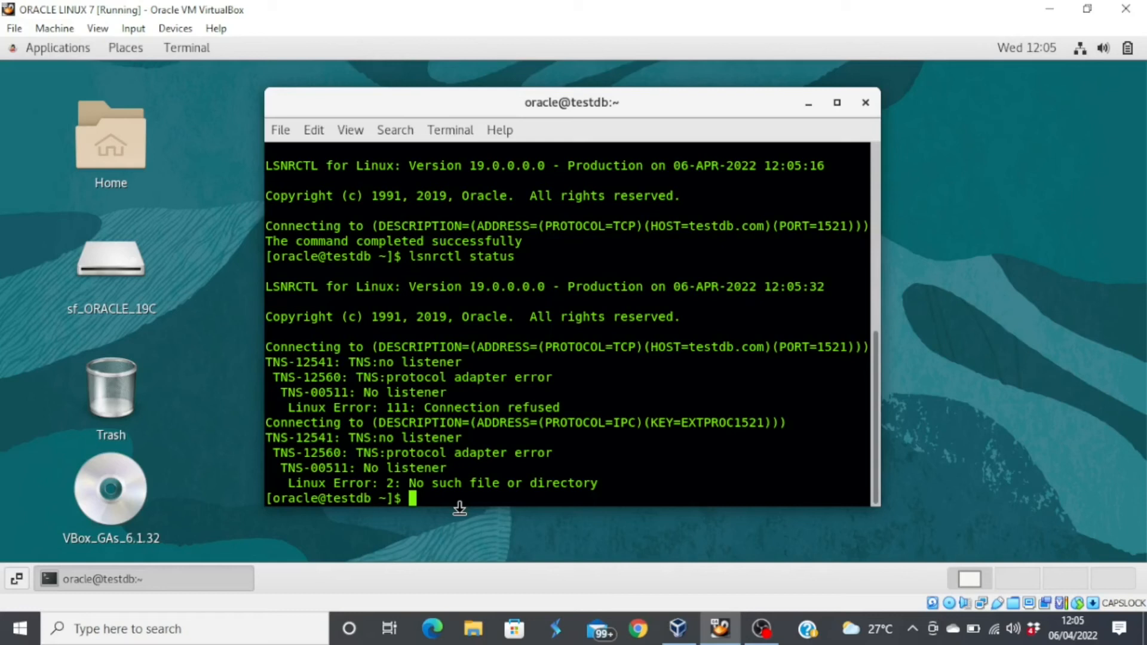
# - Launch sqlplus and log in as 'sys as sysdba'
pyautogui.write('sqlplus')
pyautogui.press('Return')
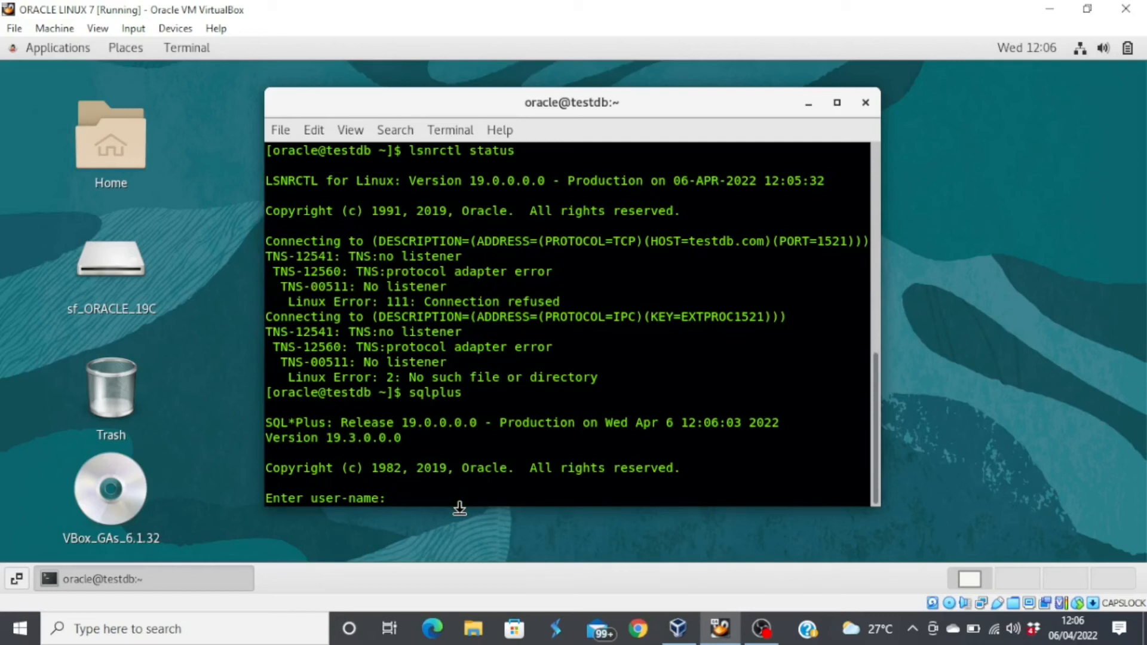
pyautogui.write('sys as sysdba')
pyautogui.press('Return')
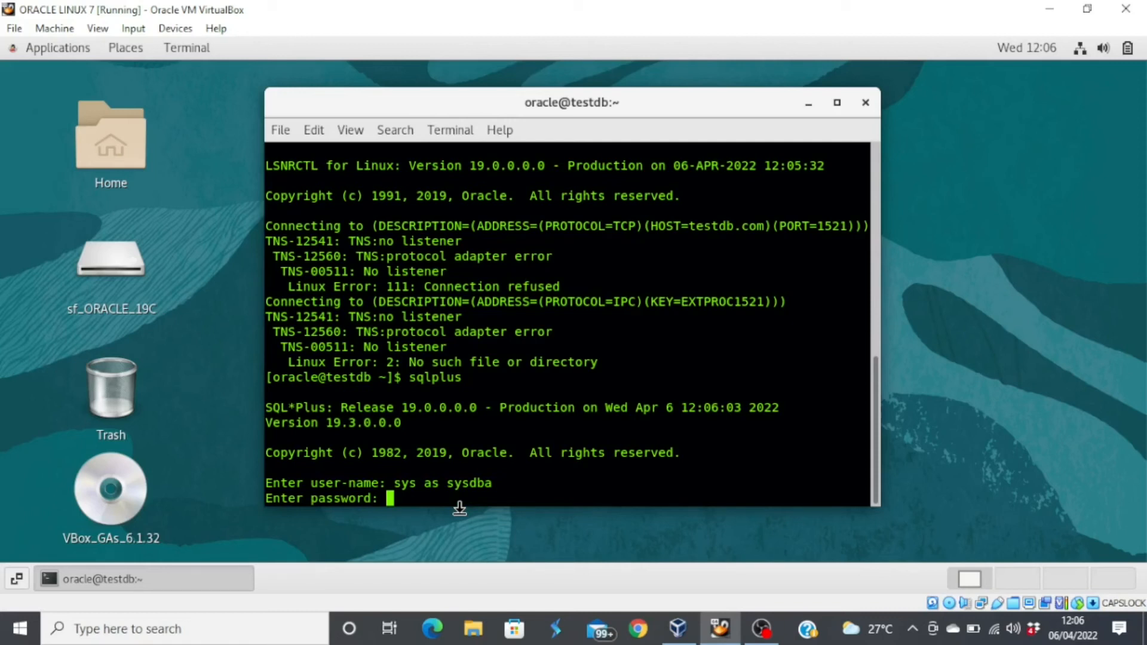
pyautogui.press('Return')
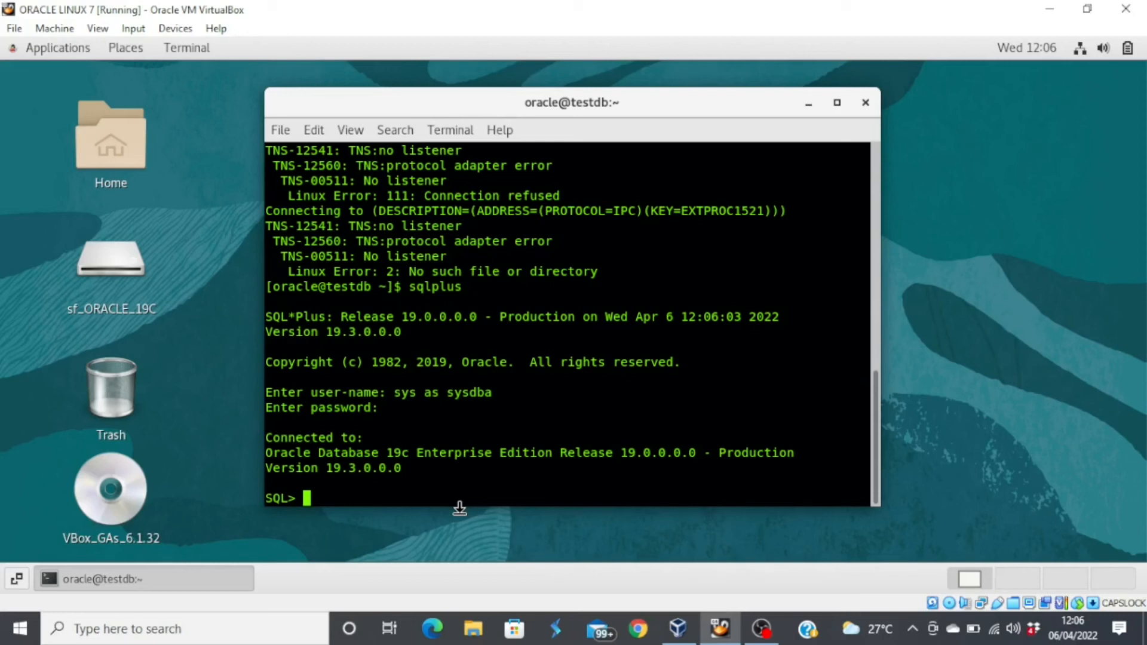
# - Query 'select status from V$instance;' and see the instance status OPEN
pyautogui.write('slect')
pyautogui.press('BackSpace')
pyautogui.press('BackSpace')
pyautogui.press('BackSpace')
pyautogui.press('BackSpace')
pyautogui.write('elect status from ')
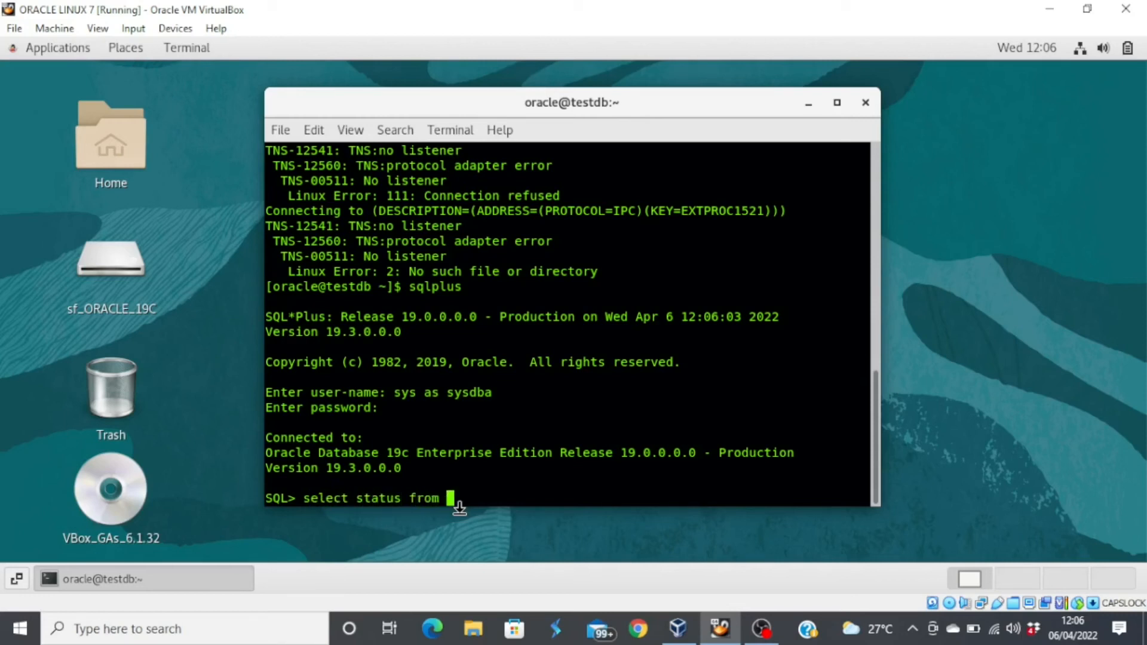
pyautogui.write('V$instance;')
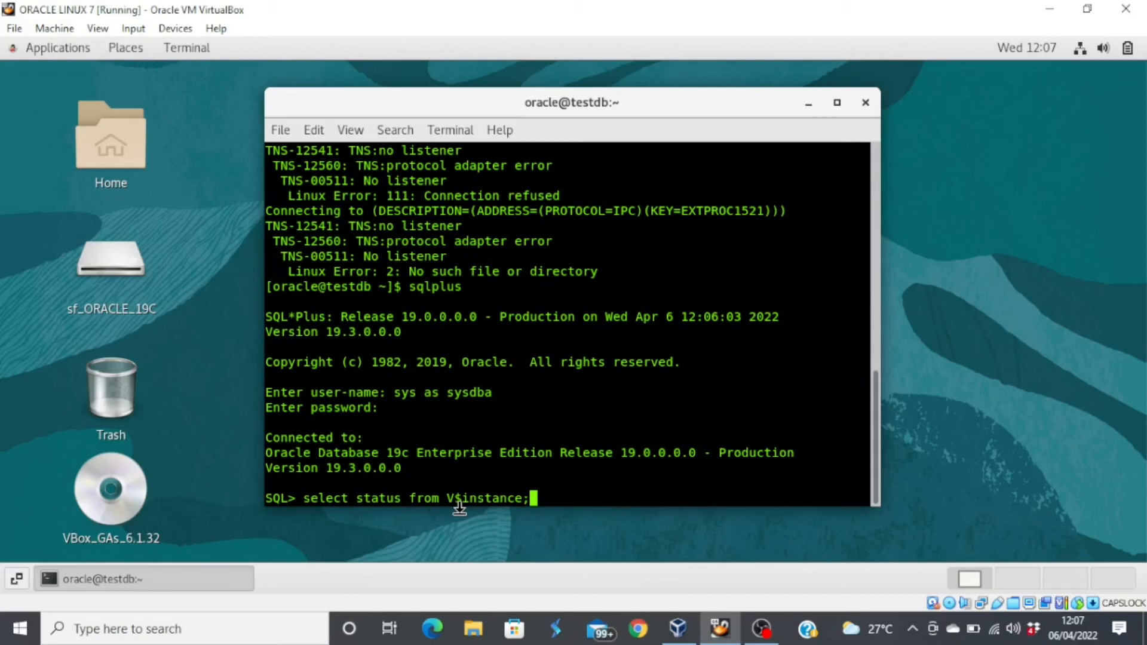
pyautogui.press('Return')
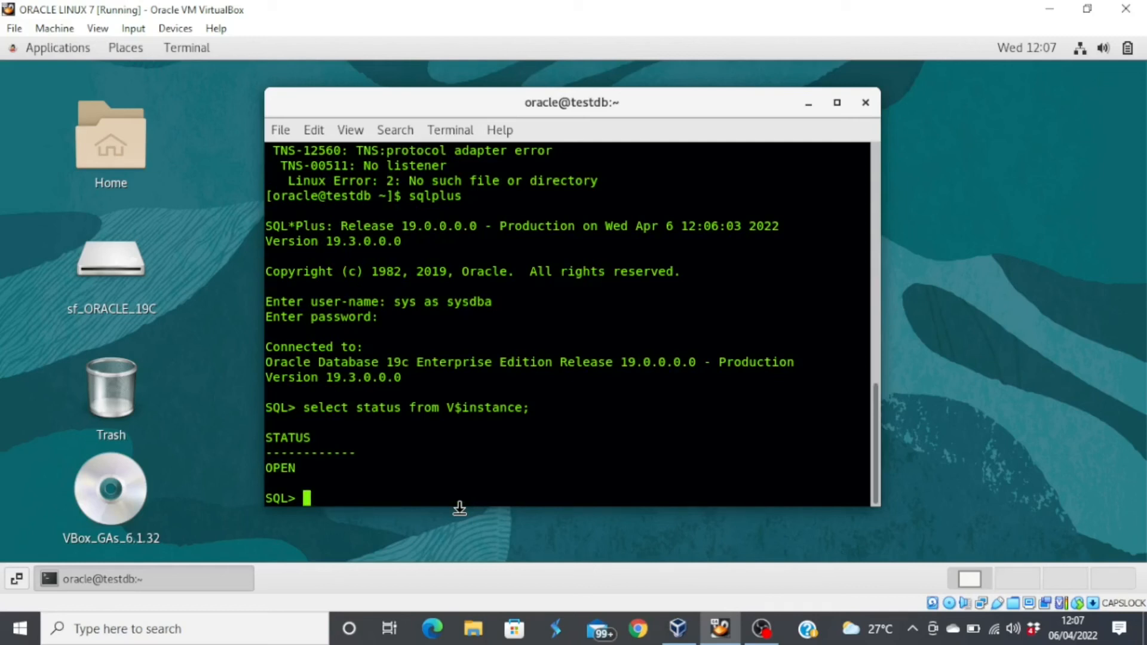
# - Run 'shutdown immediate;' then 'startup nomount;' in SQL*Plus
pyautogui.write('shutdown immediate')
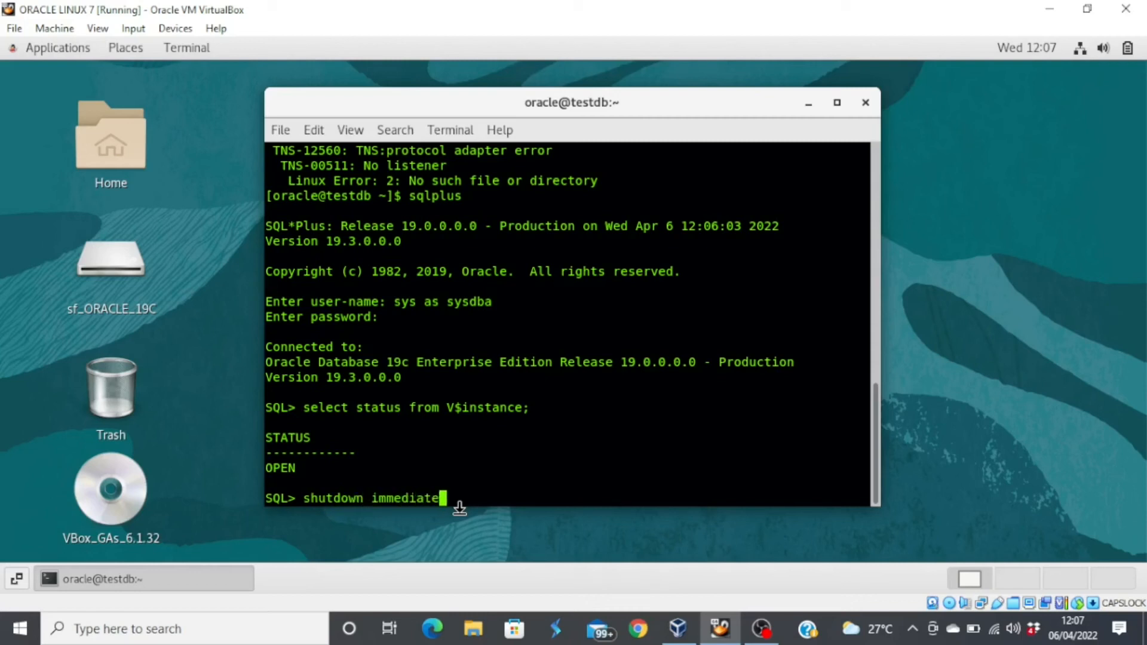
pyautogui.write(';')
pyautogui.press('Return')
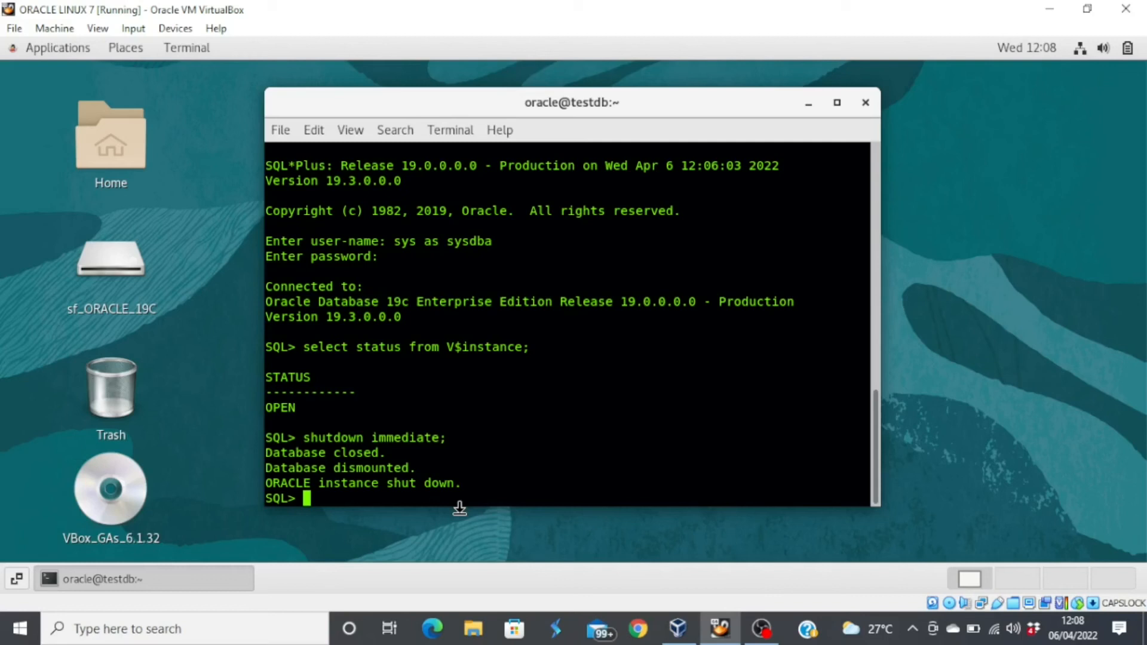
pyautogui.write('startup n')
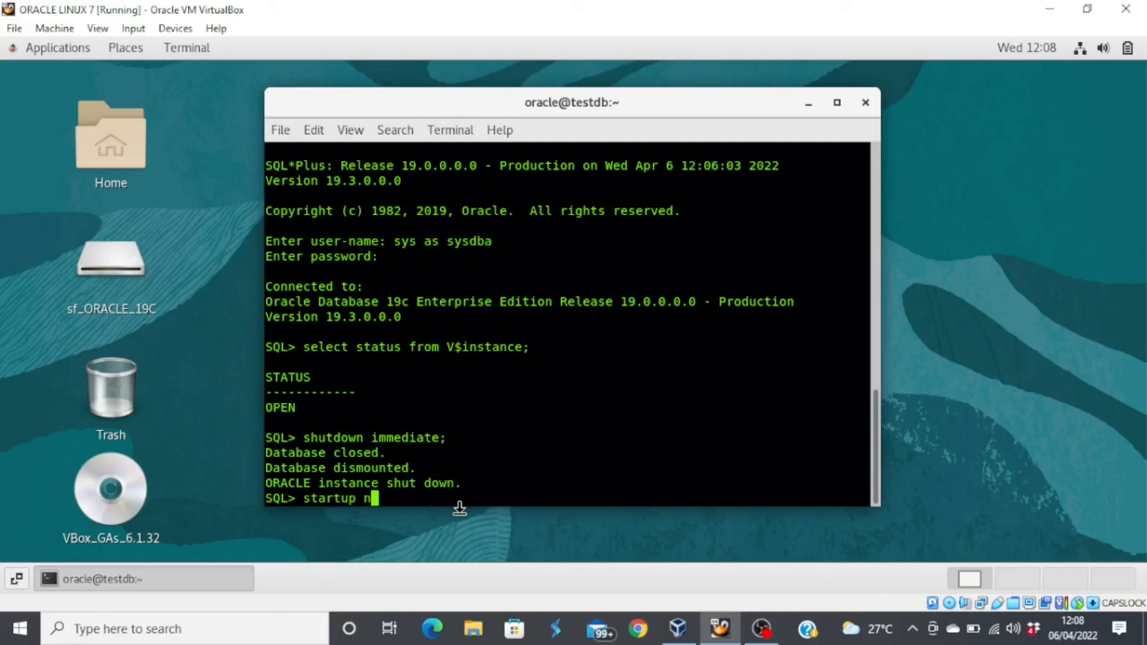
pyautogui.write('omount;')
pyautogui.press('Return')
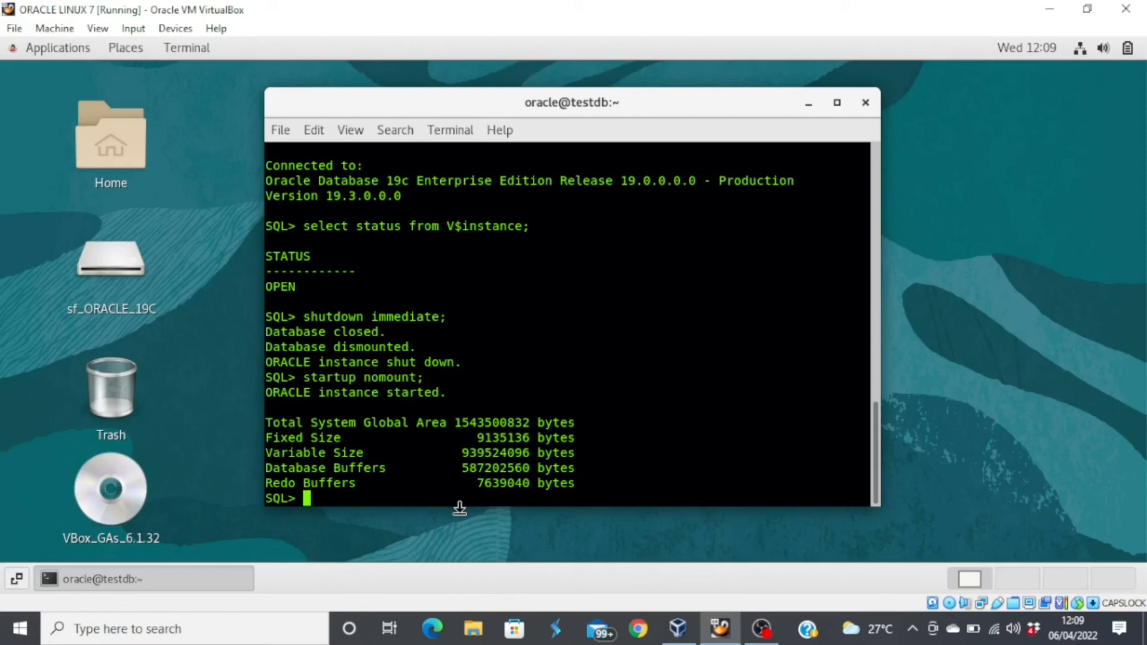
# - Run 'alter database mount;' then 'alter database open;', each returning Database altered
pyautogui.write('alter database mount')
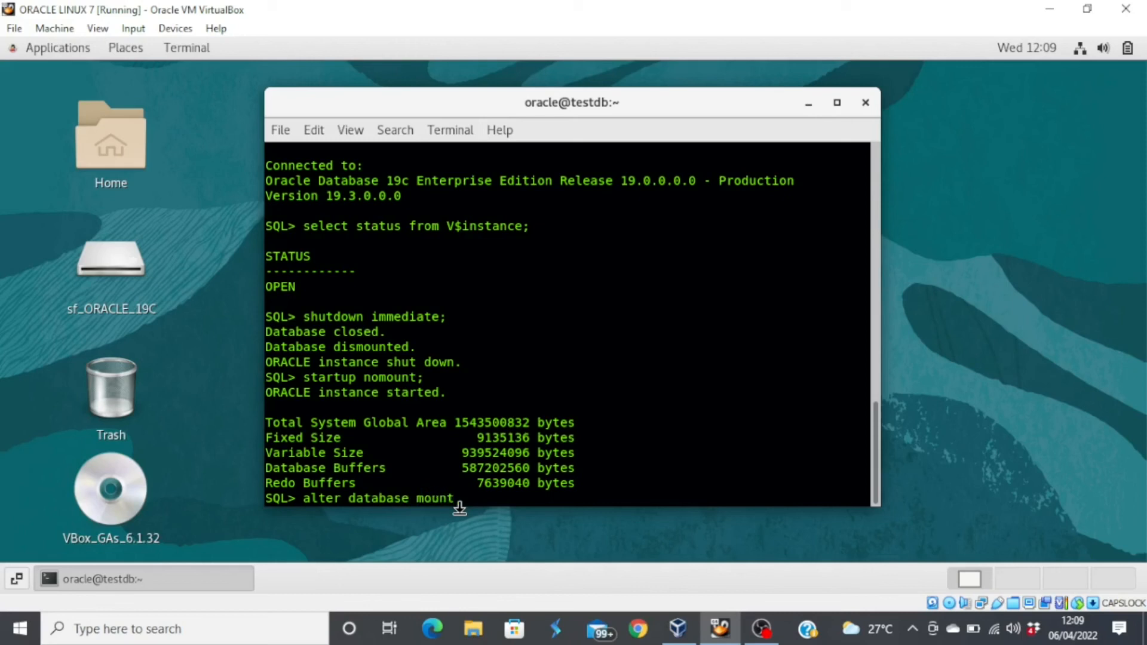
pyautogui.write(';')
pyautogui.press('Return')
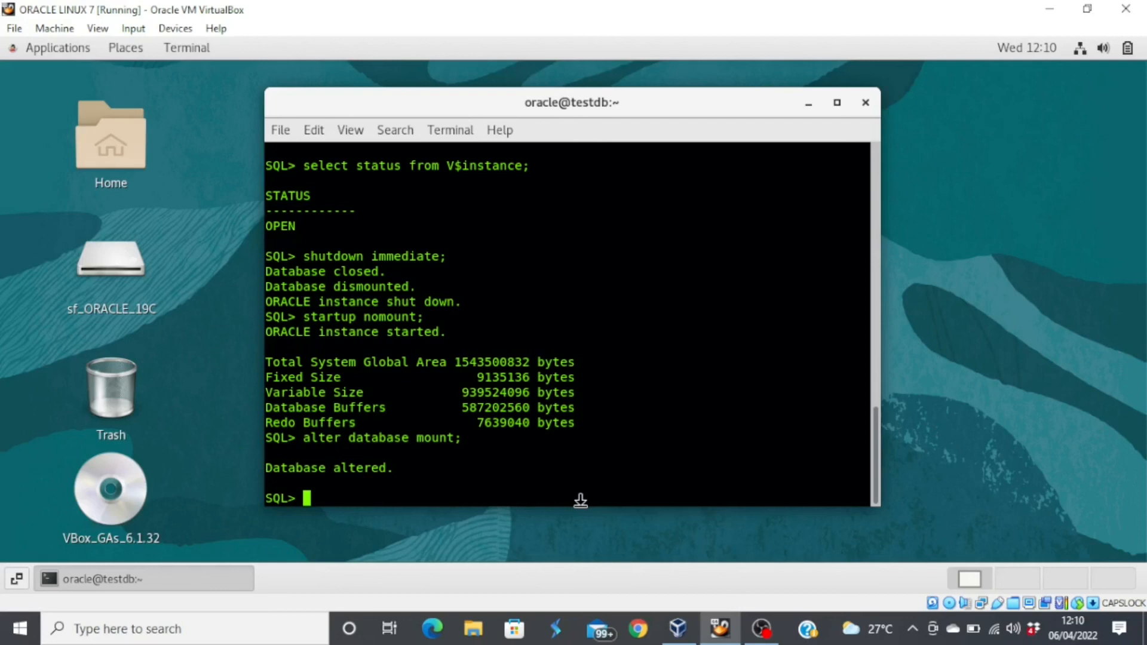
pyautogui.write('alter data')
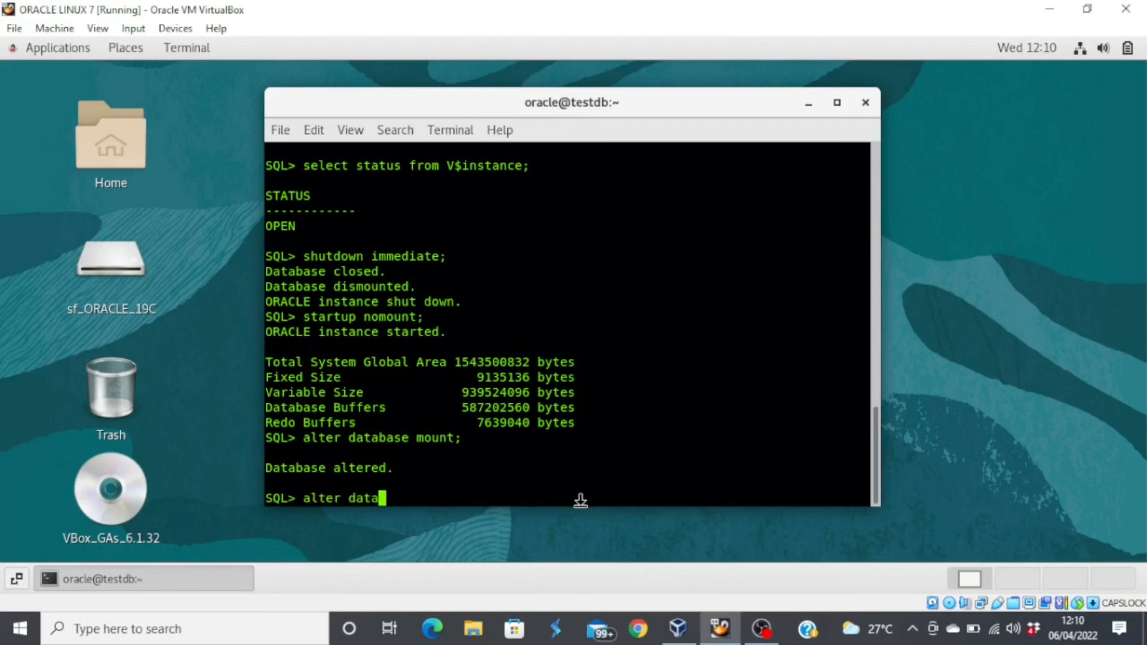
pyautogui.write('base open;')
pyautogui.press('Return')
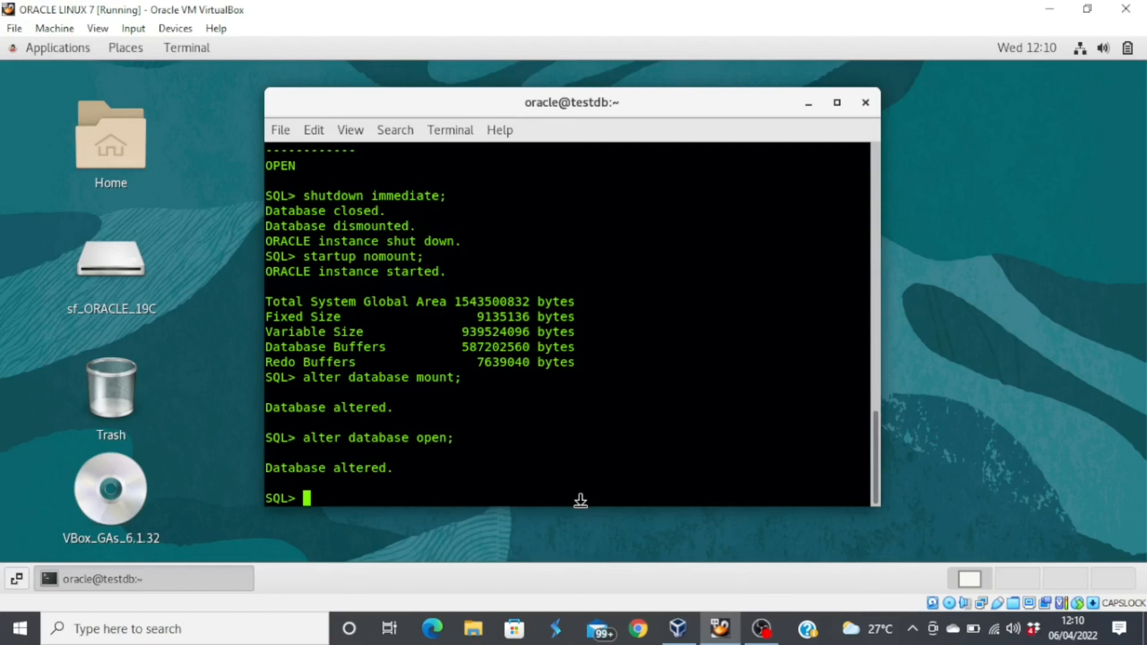
# - Confirm the session is in CDB$ROOT with show con_name, then open the ORCLPDB pluggable database
pyautogui.write('show con_name;')
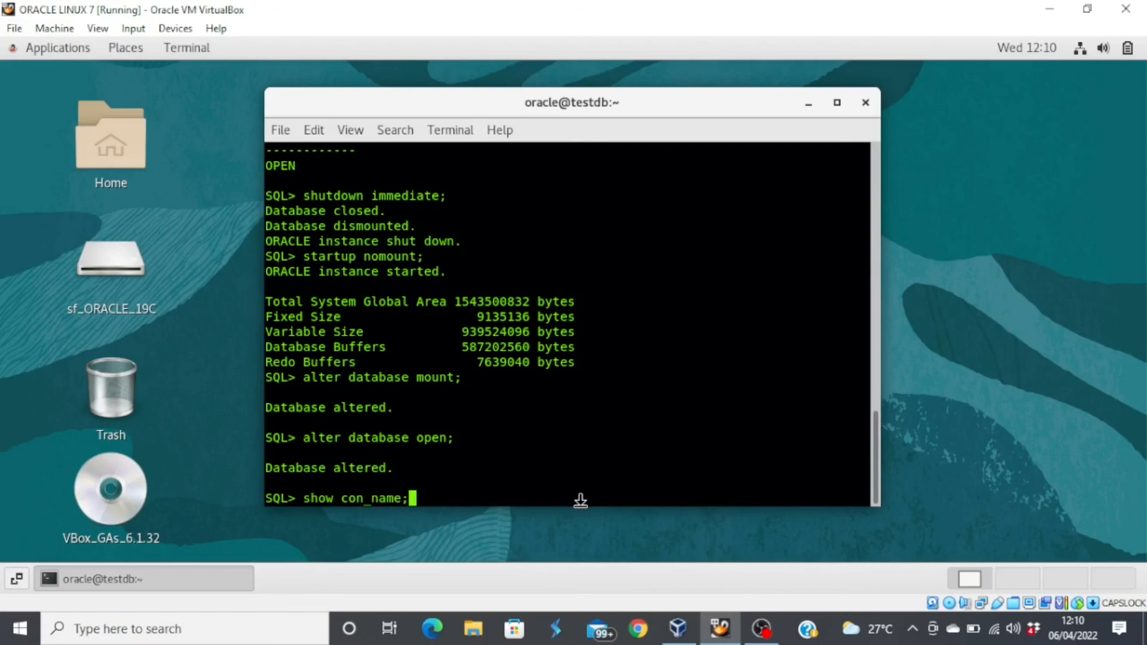
pyautogui.press('Return')
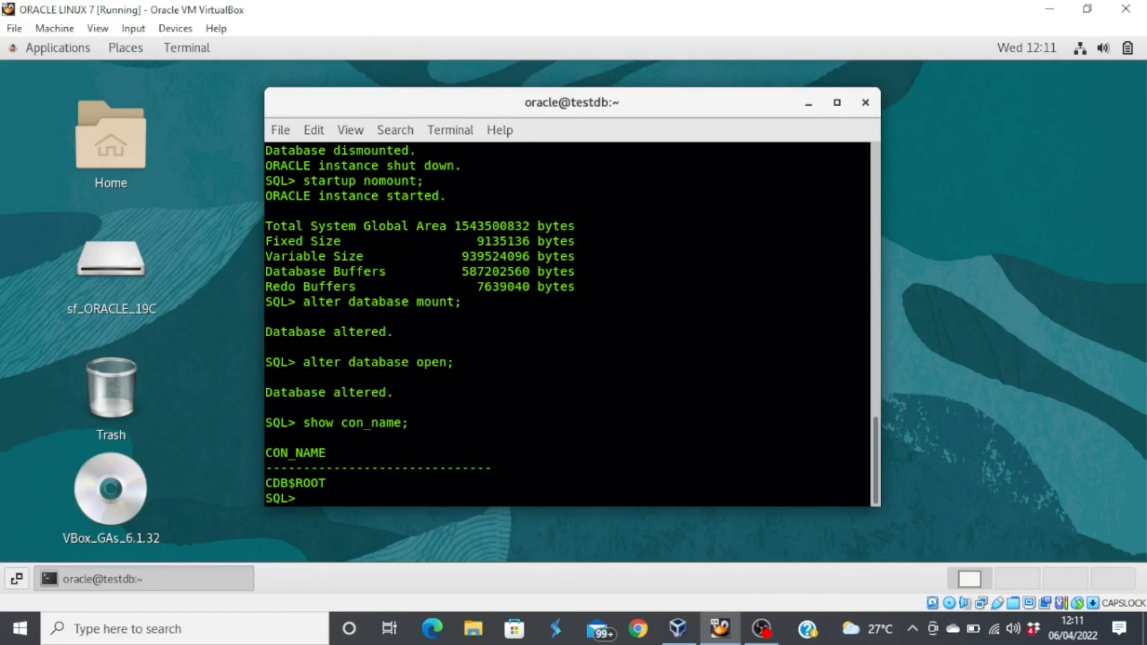
pyautogui.write('alter pluggable da')
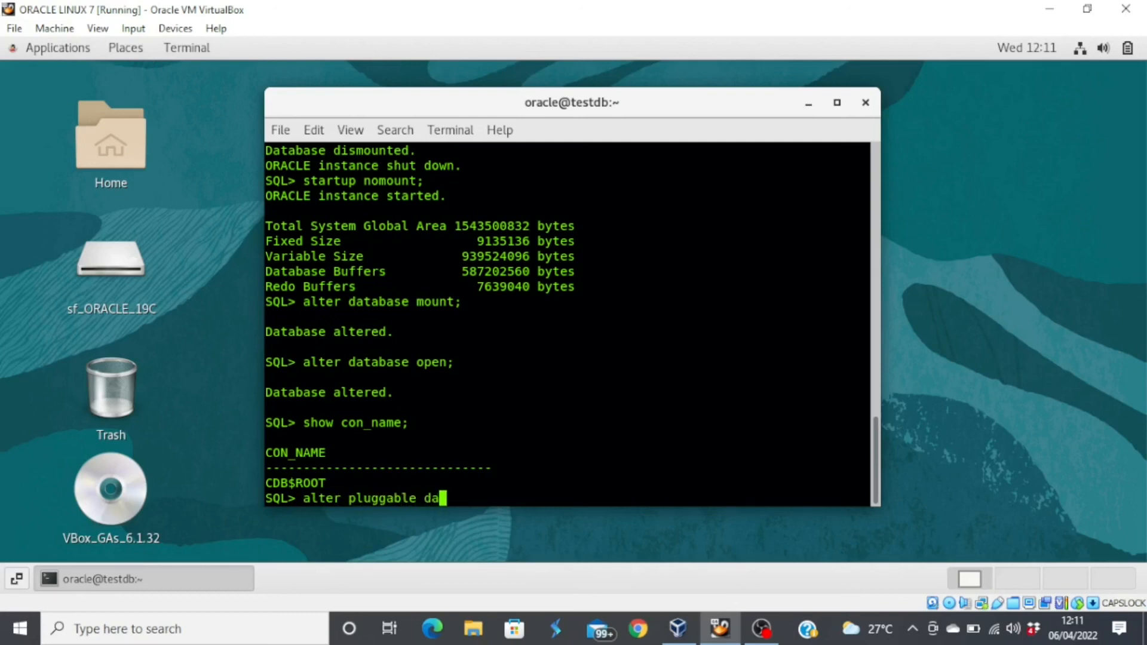
pyautogui.write('tabase orclpdb open;')
pyautogui.press('Return')
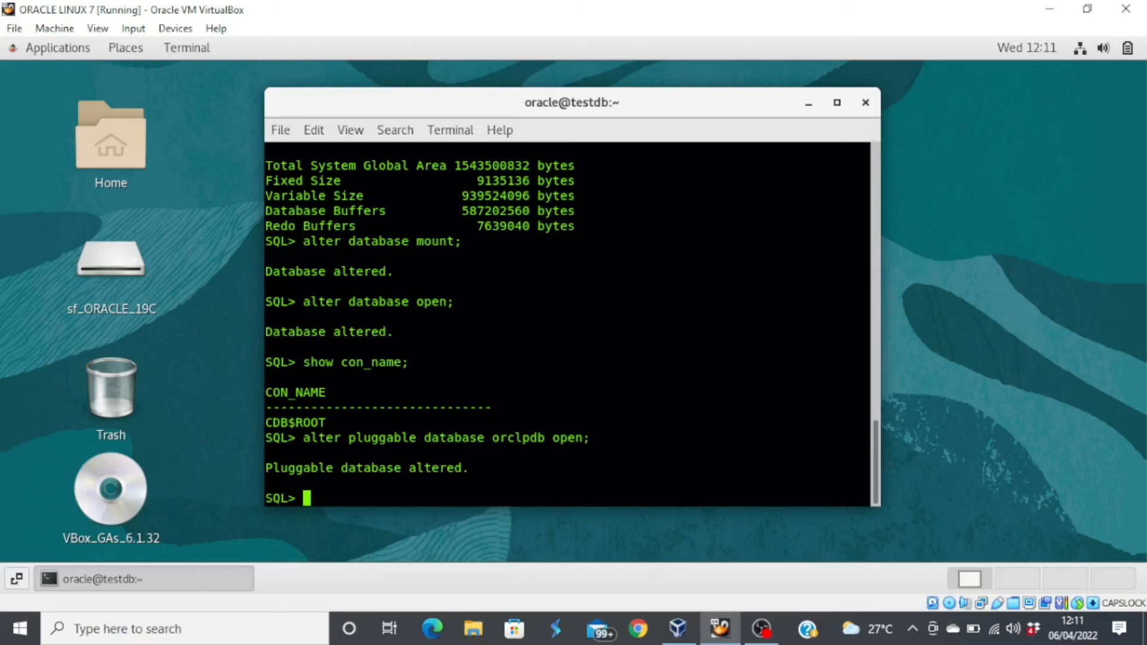
# - Open all remaining pluggable databases with 'alter pluggable database all open;'
pyautogui.write('alter plugg')
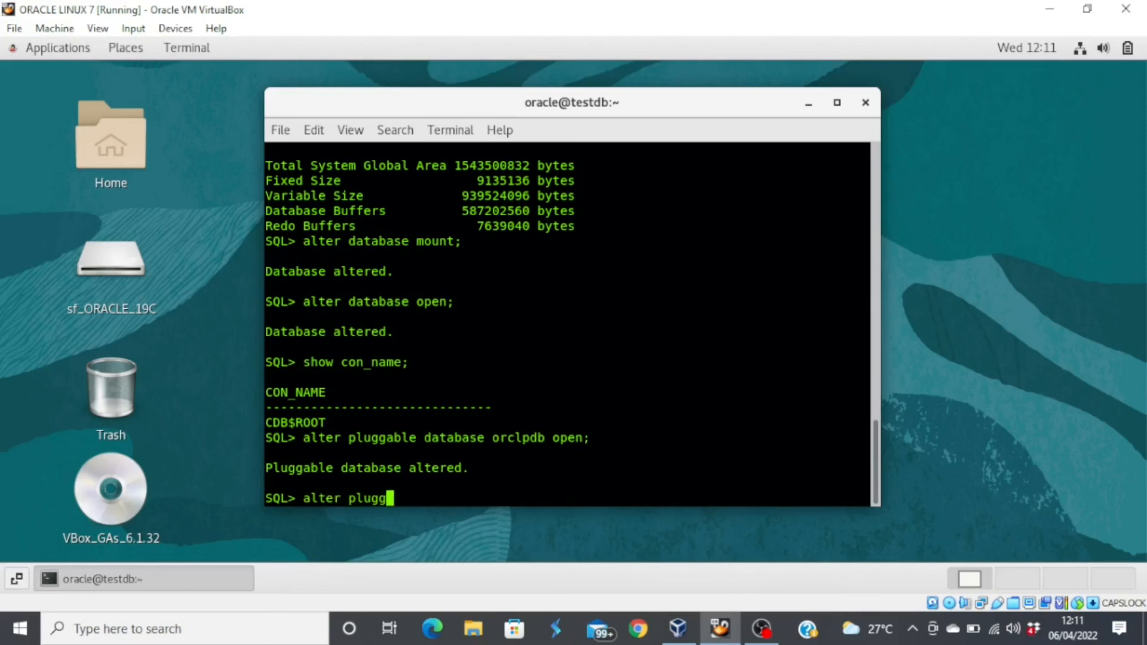
pyautogui.write('able databs')
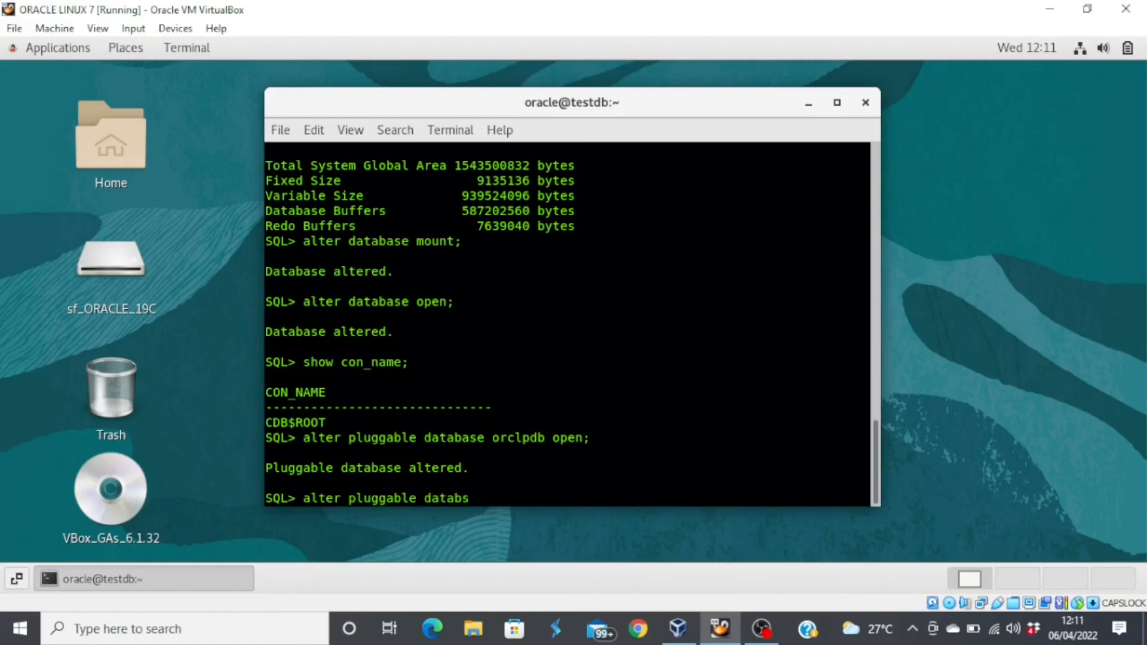
pyautogui.press('BackSpace')
pyautogui.write('ase all open;')
pyautogui.press('Return')
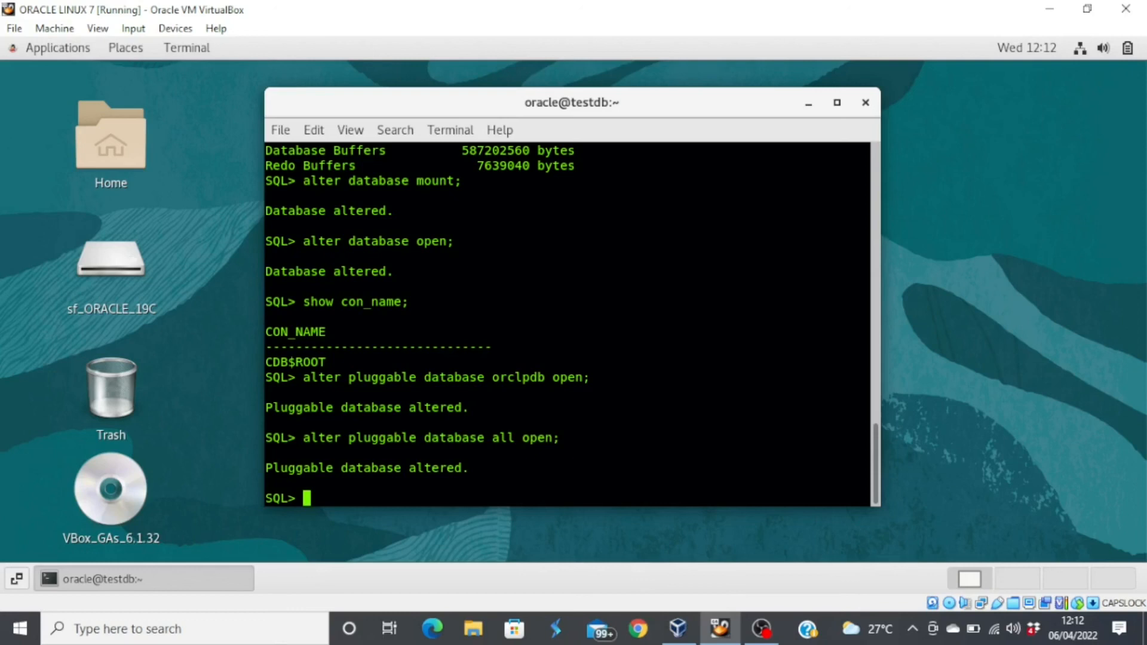
# - Switch the SQL*Plus session to container=orclpdb and verify show con_name returns ORCLPDB
pyautogui.write('show con_name;')
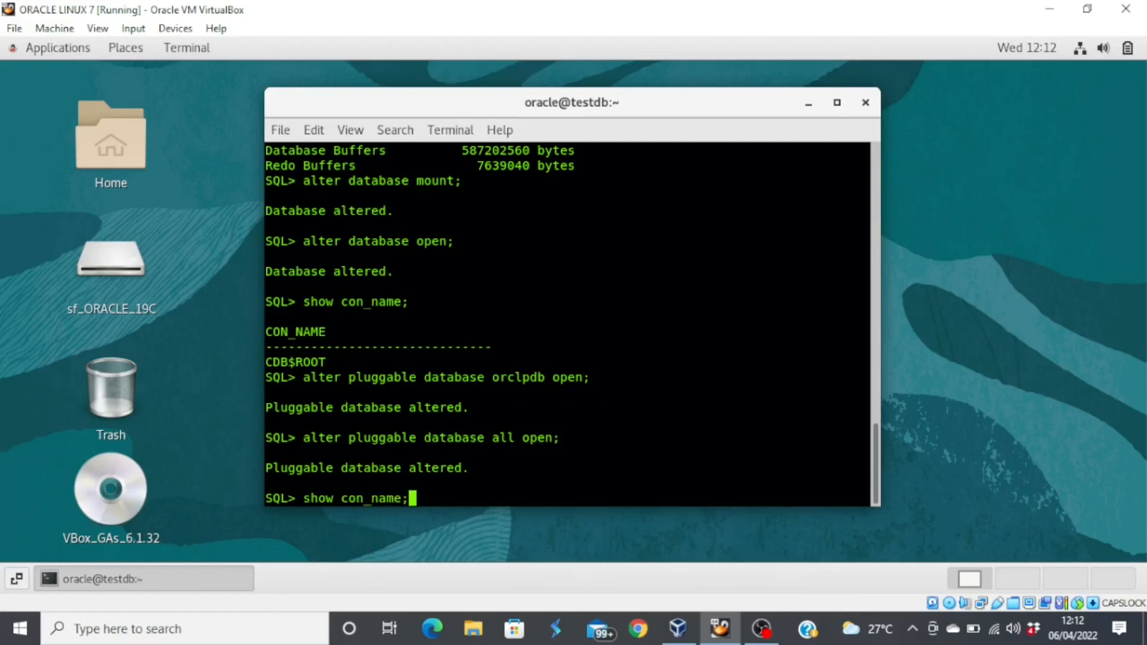
pyautogui.press('Return')
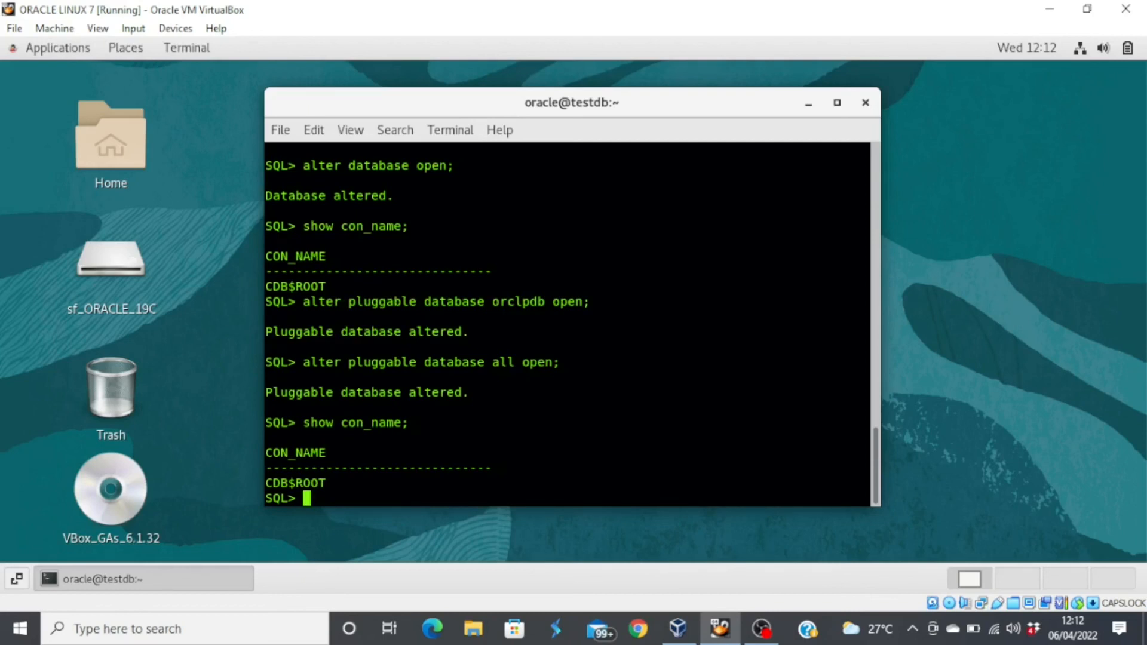
pyautogui.write('alter sessio')
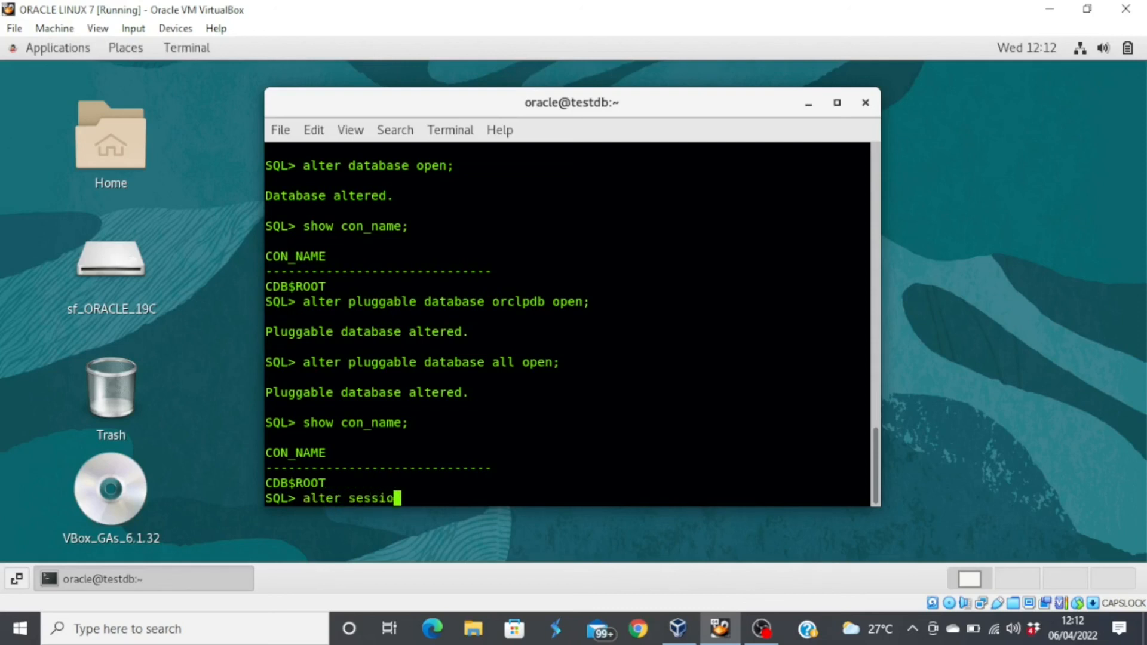
pyautogui.write('n set container')
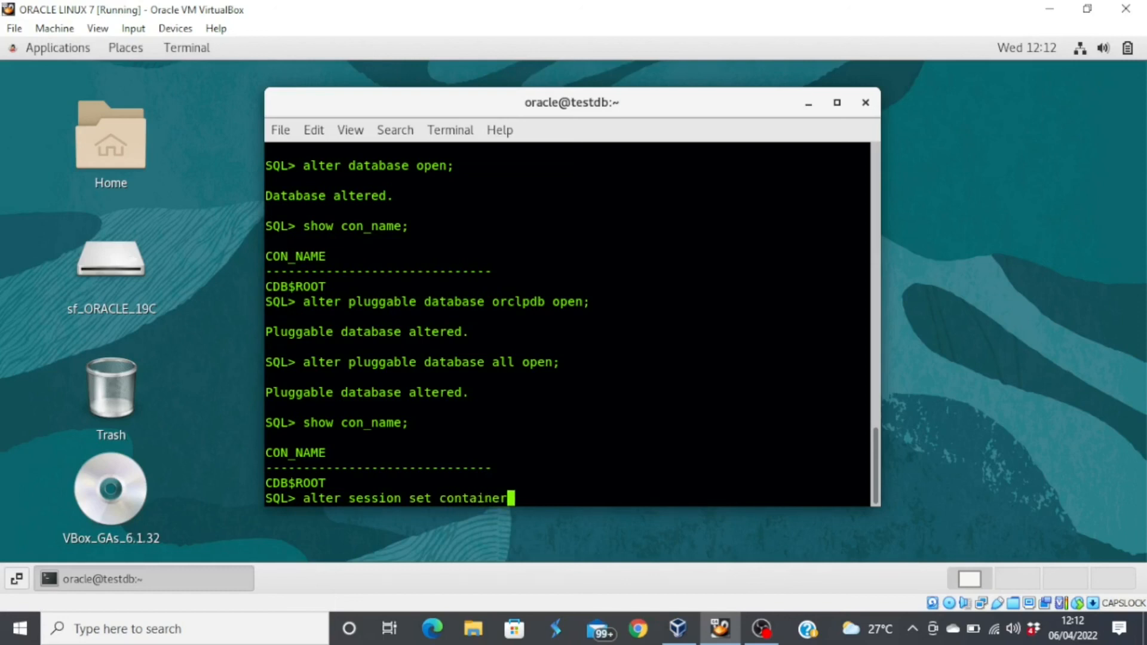
pyautogui.write('=orclpdb;')
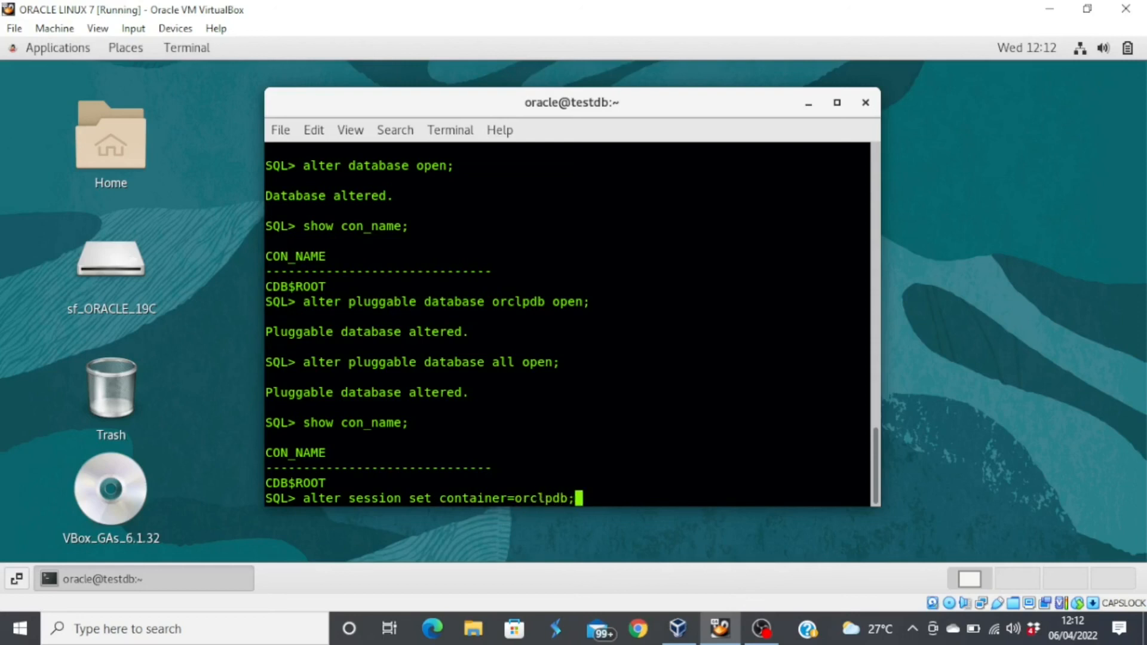
pyautogui.press('Return')
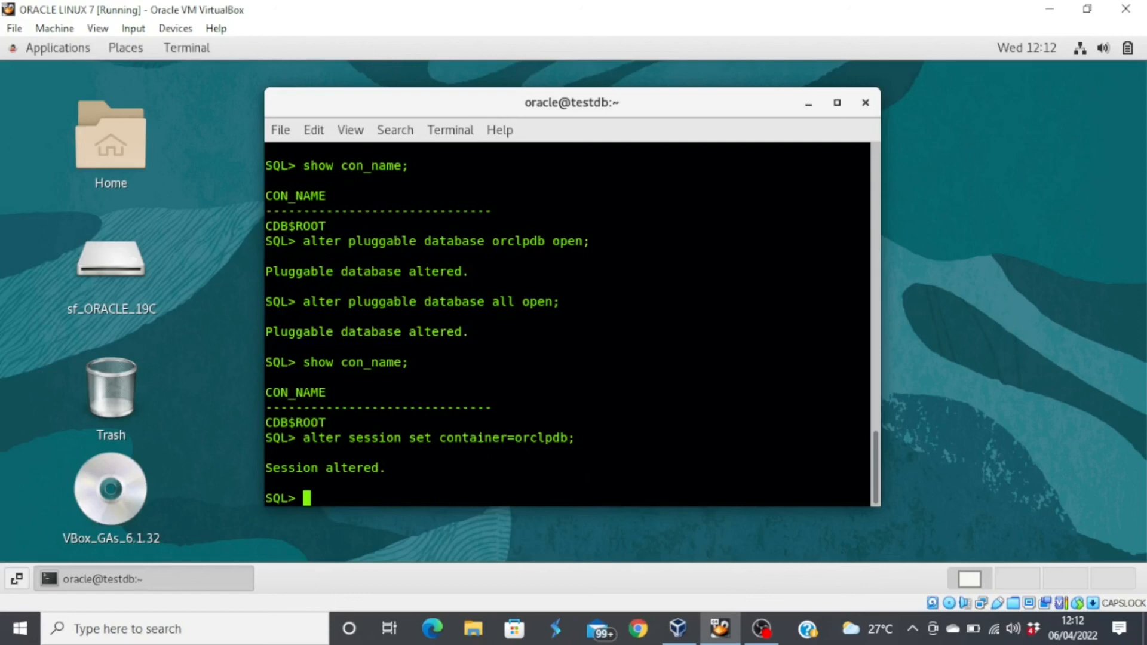
pyautogui.write('show con_name')
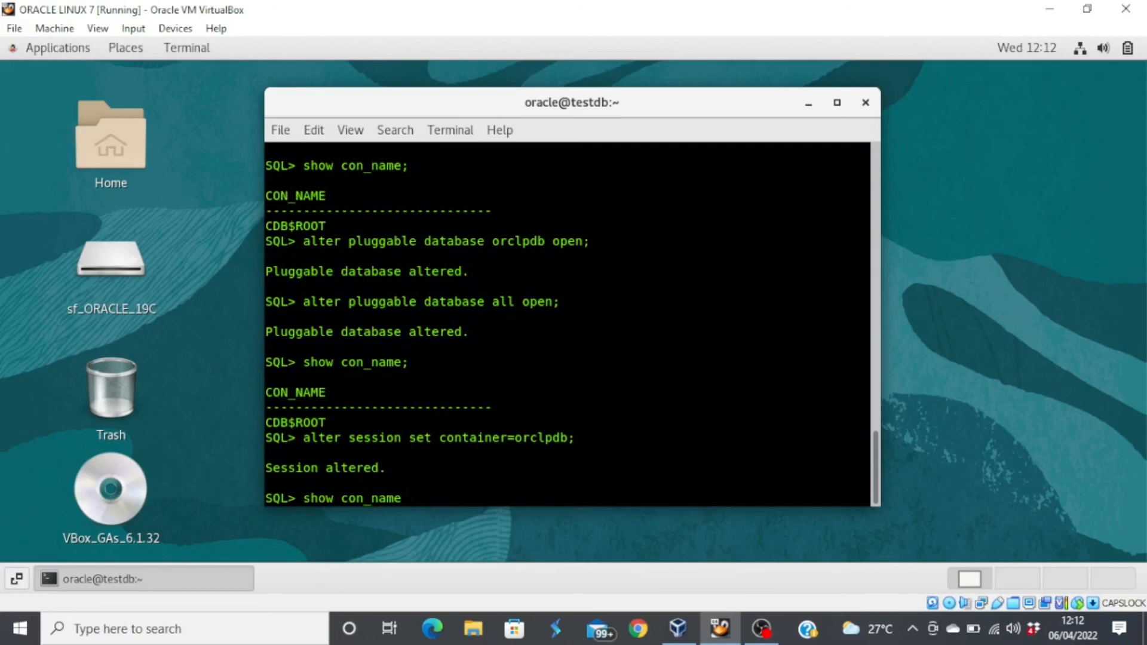
pyautogui.write(';')
pyautogui.press('Return')
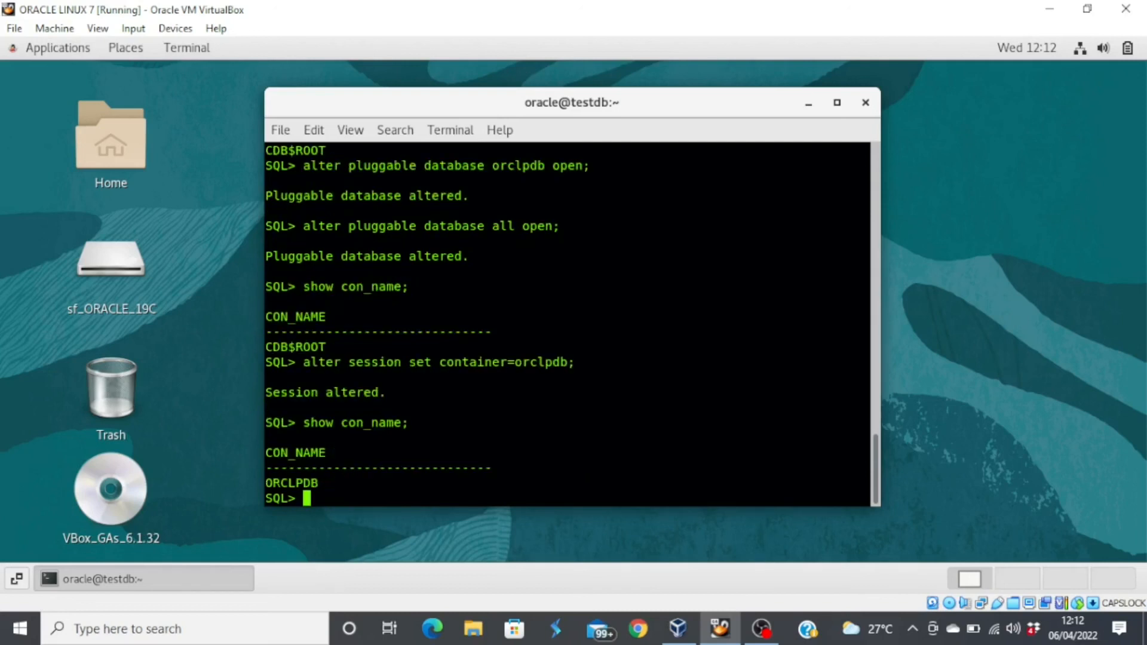